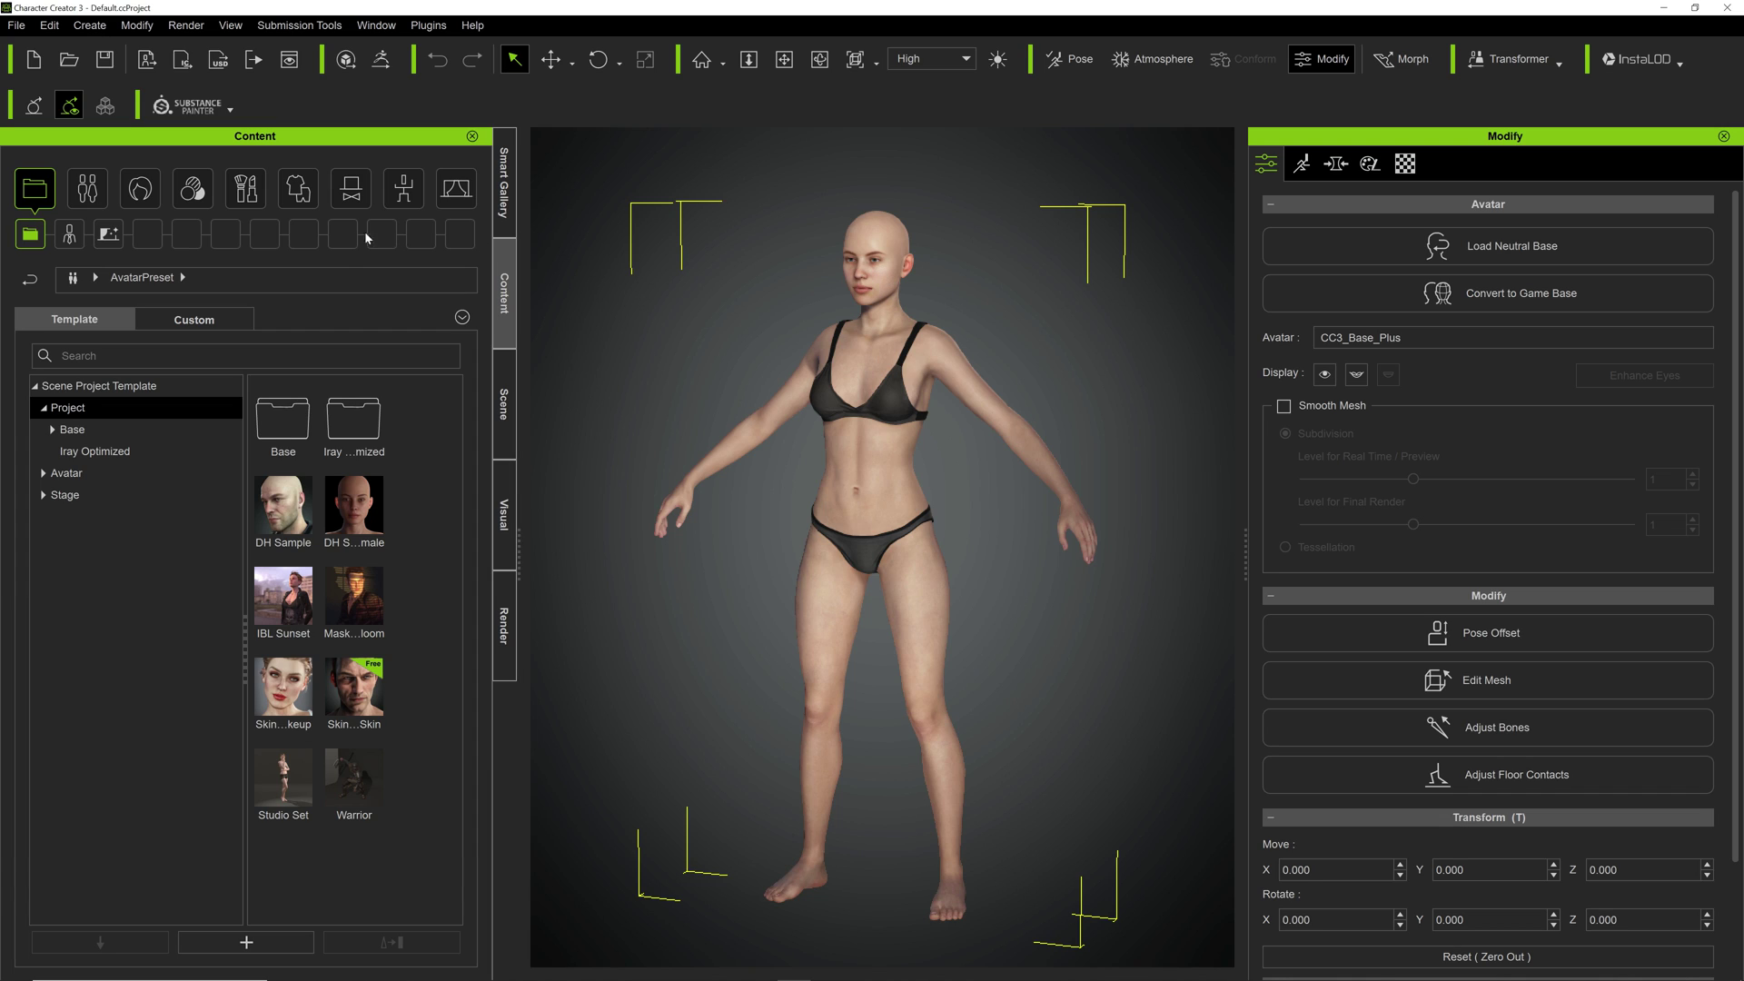
- Set up an FBX export of the clothed character with the Unreal target preset and the Mesh option
{"action": "left_click", "coordinate": [17, 24]}
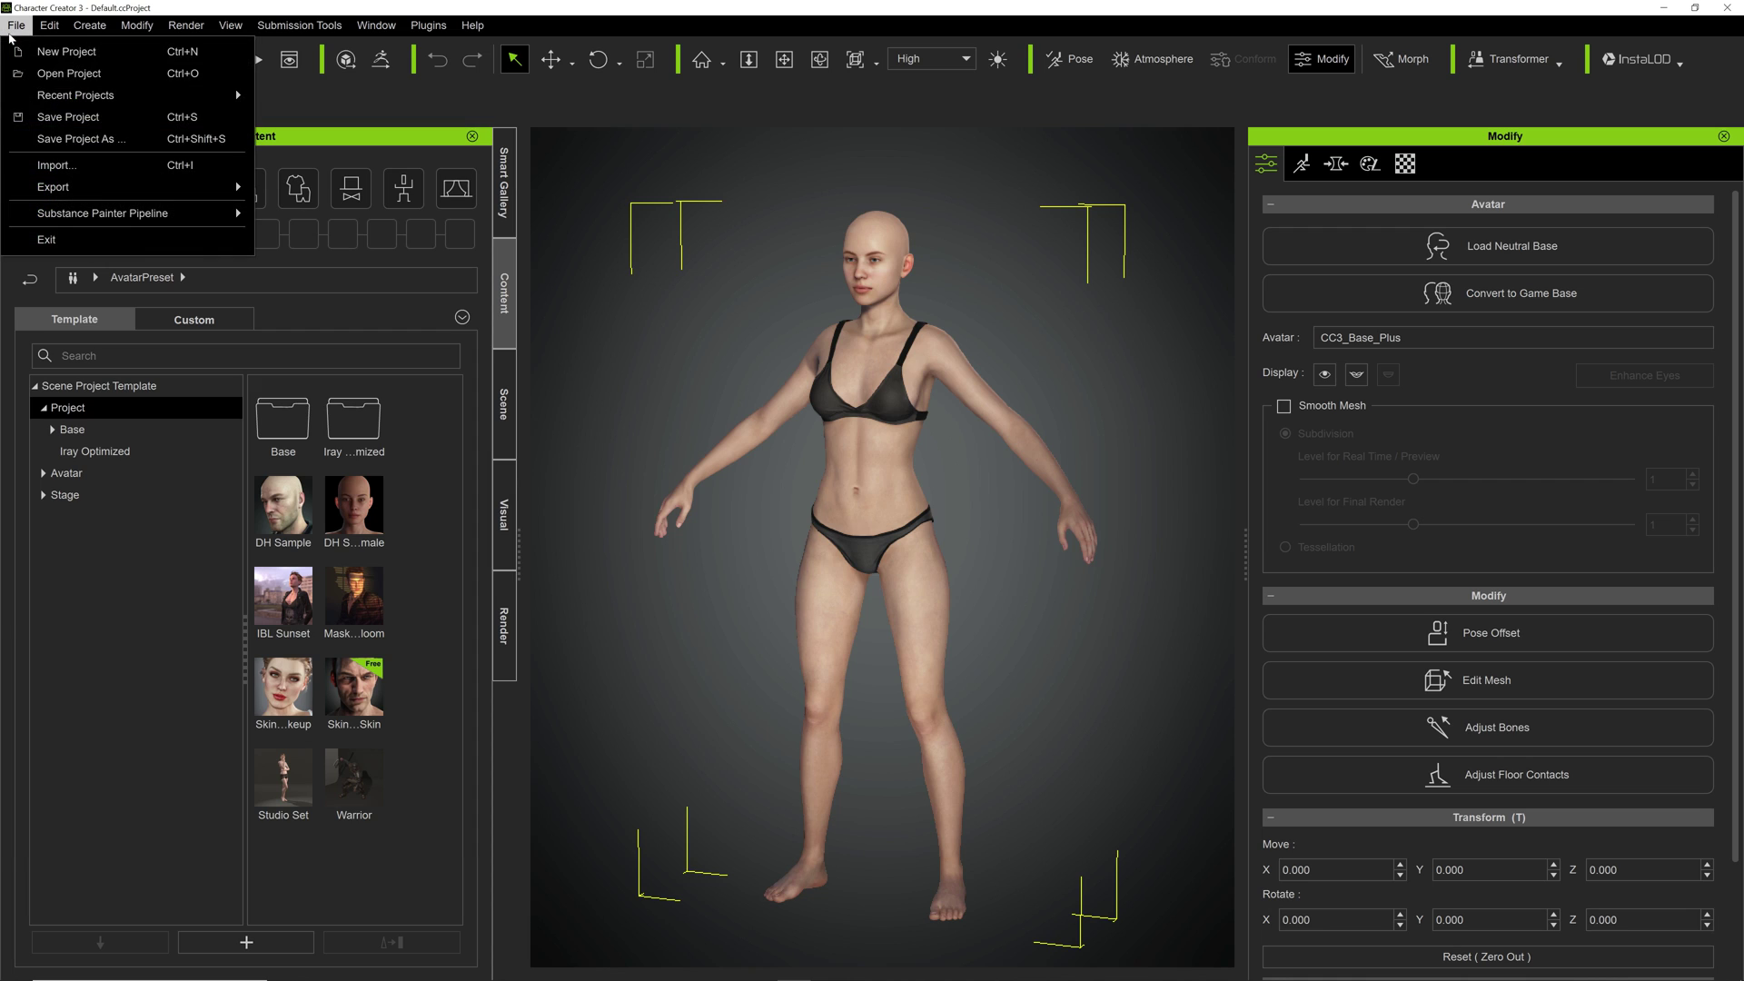
{"action": "mouse_move", "coordinate": [66, 188]}
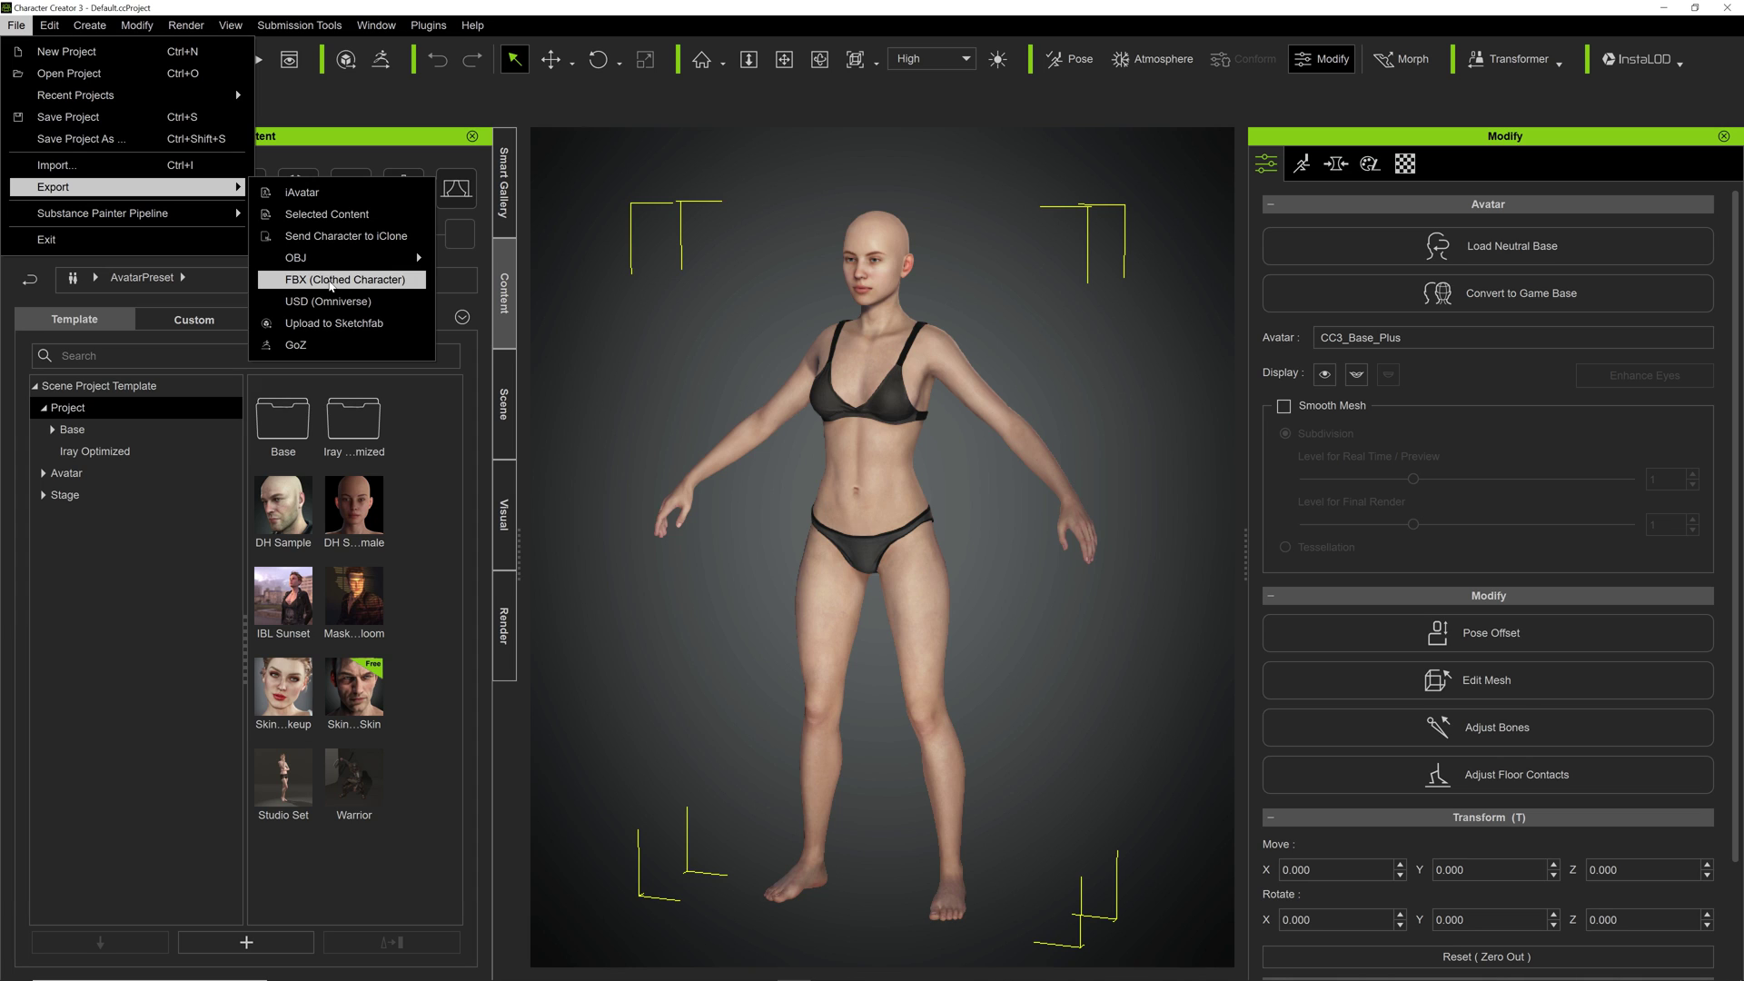
{"action": "left_click", "coordinate": [330, 282]}
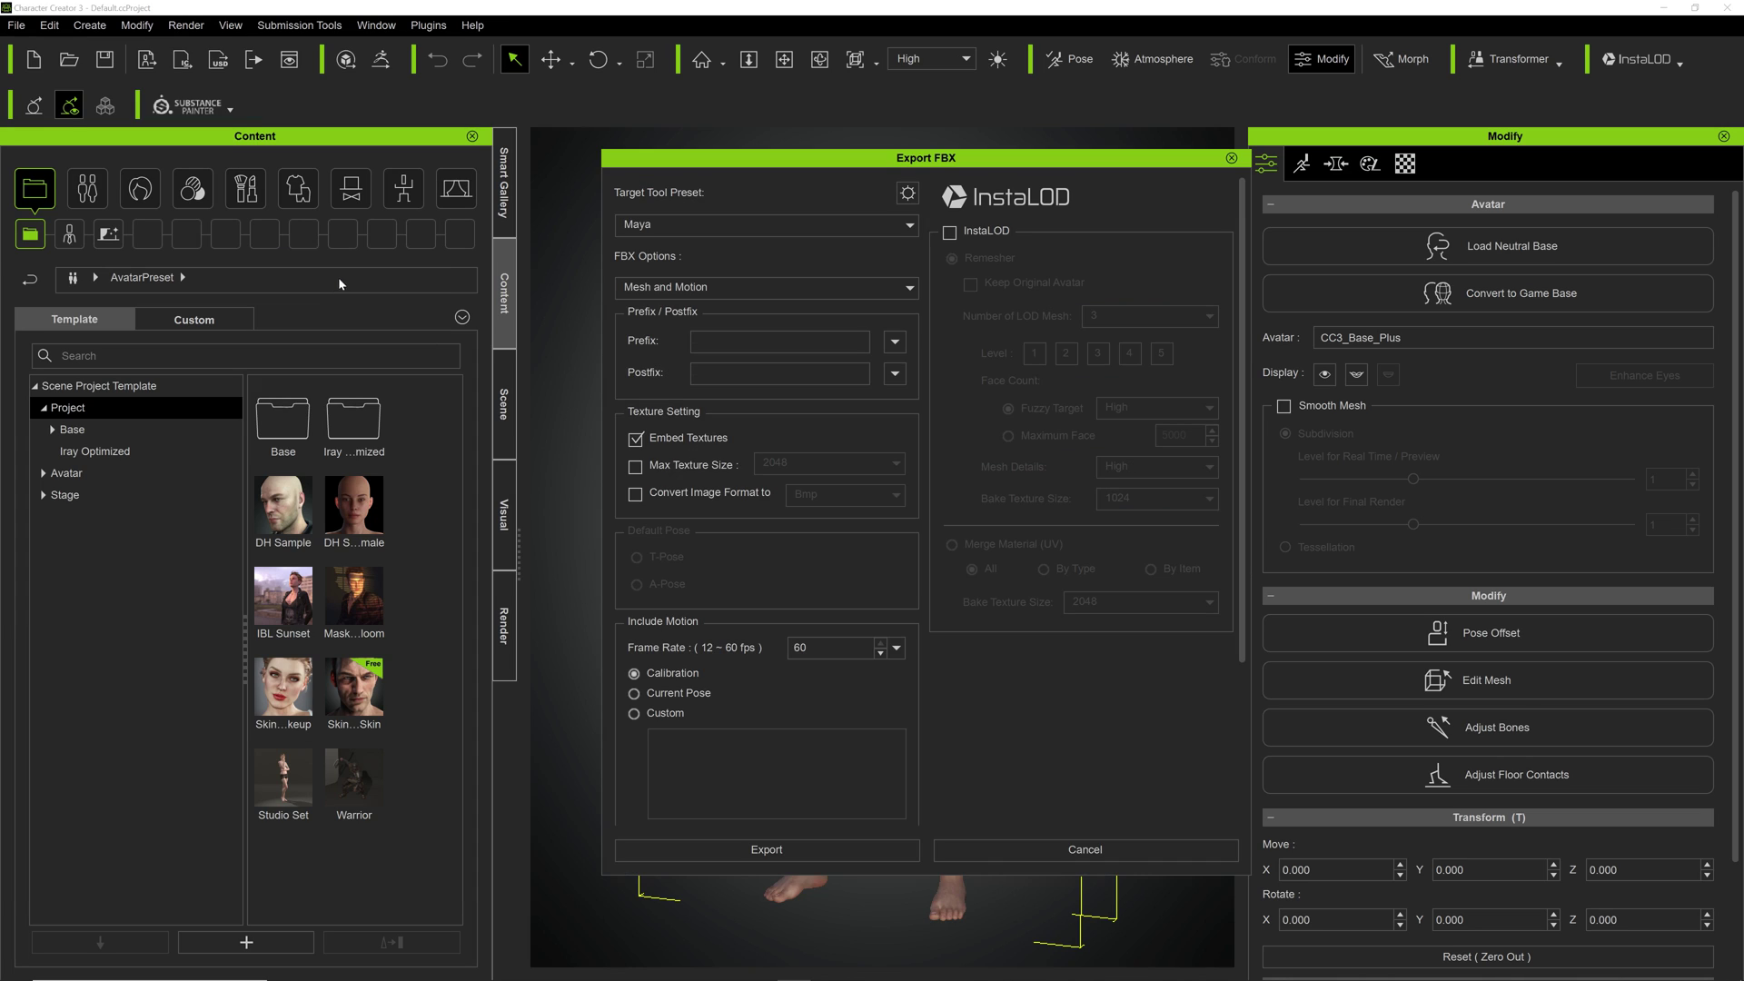
{"action": "left_click", "coordinate": [696, 229]}
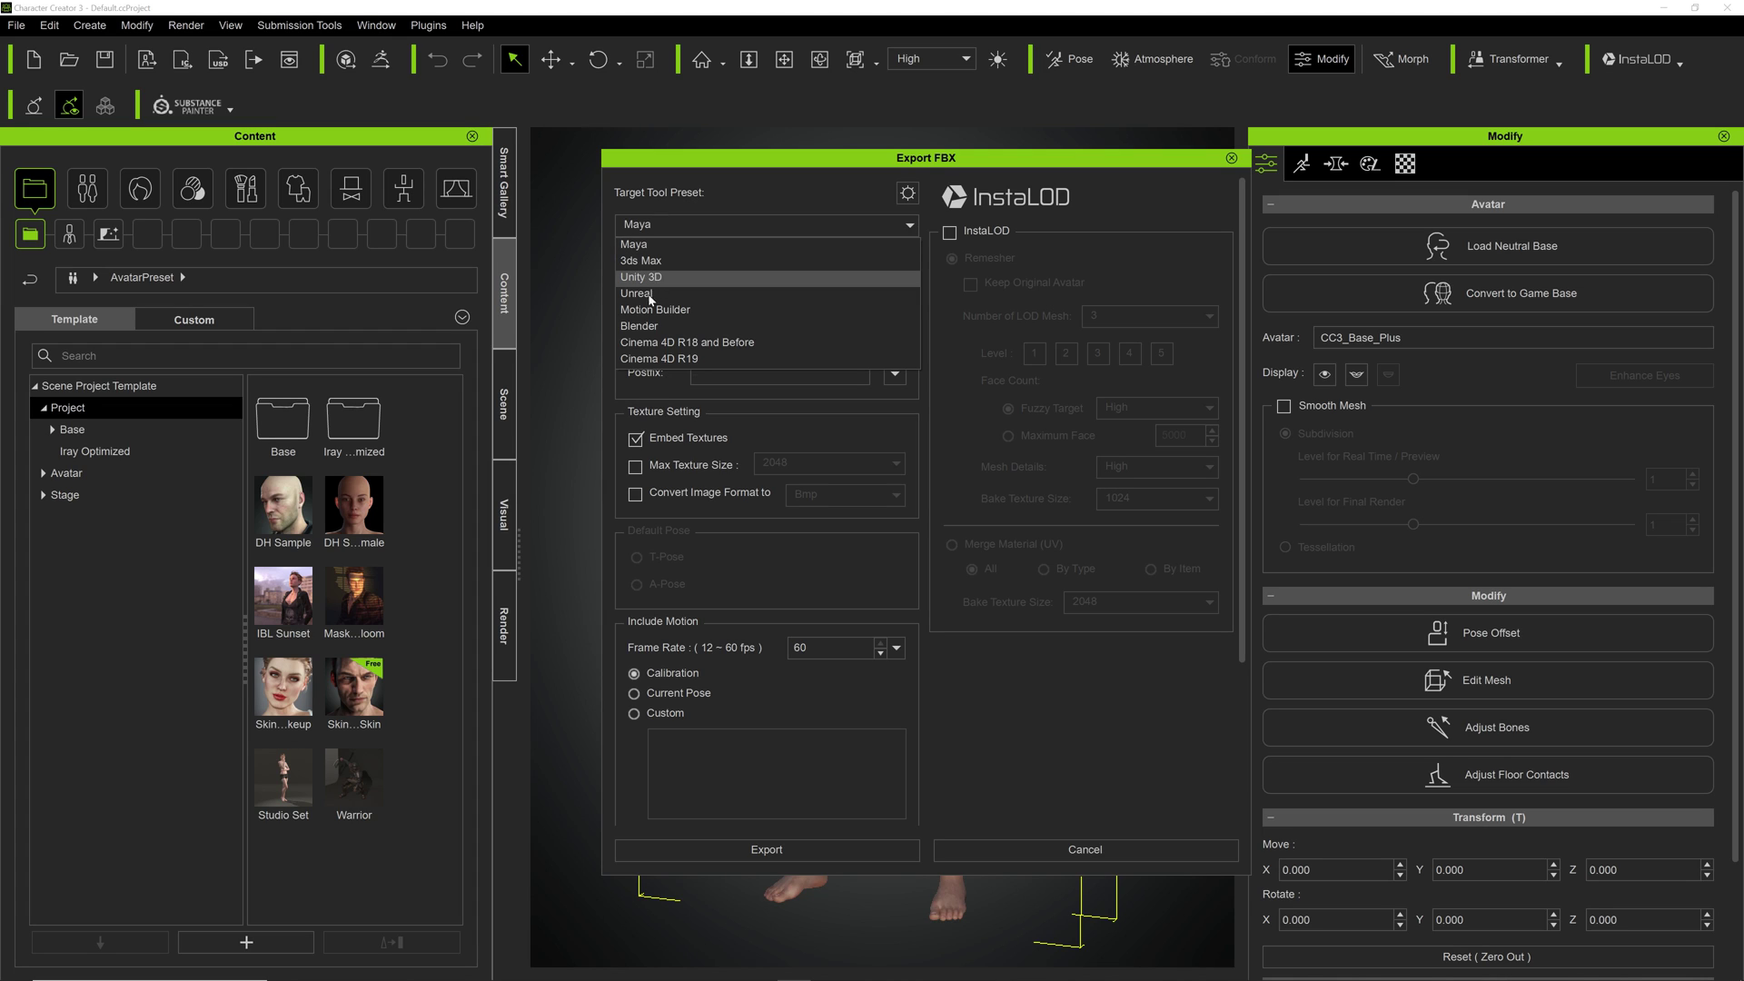
{"action": "left_click", "coordinate": [691, 292]}
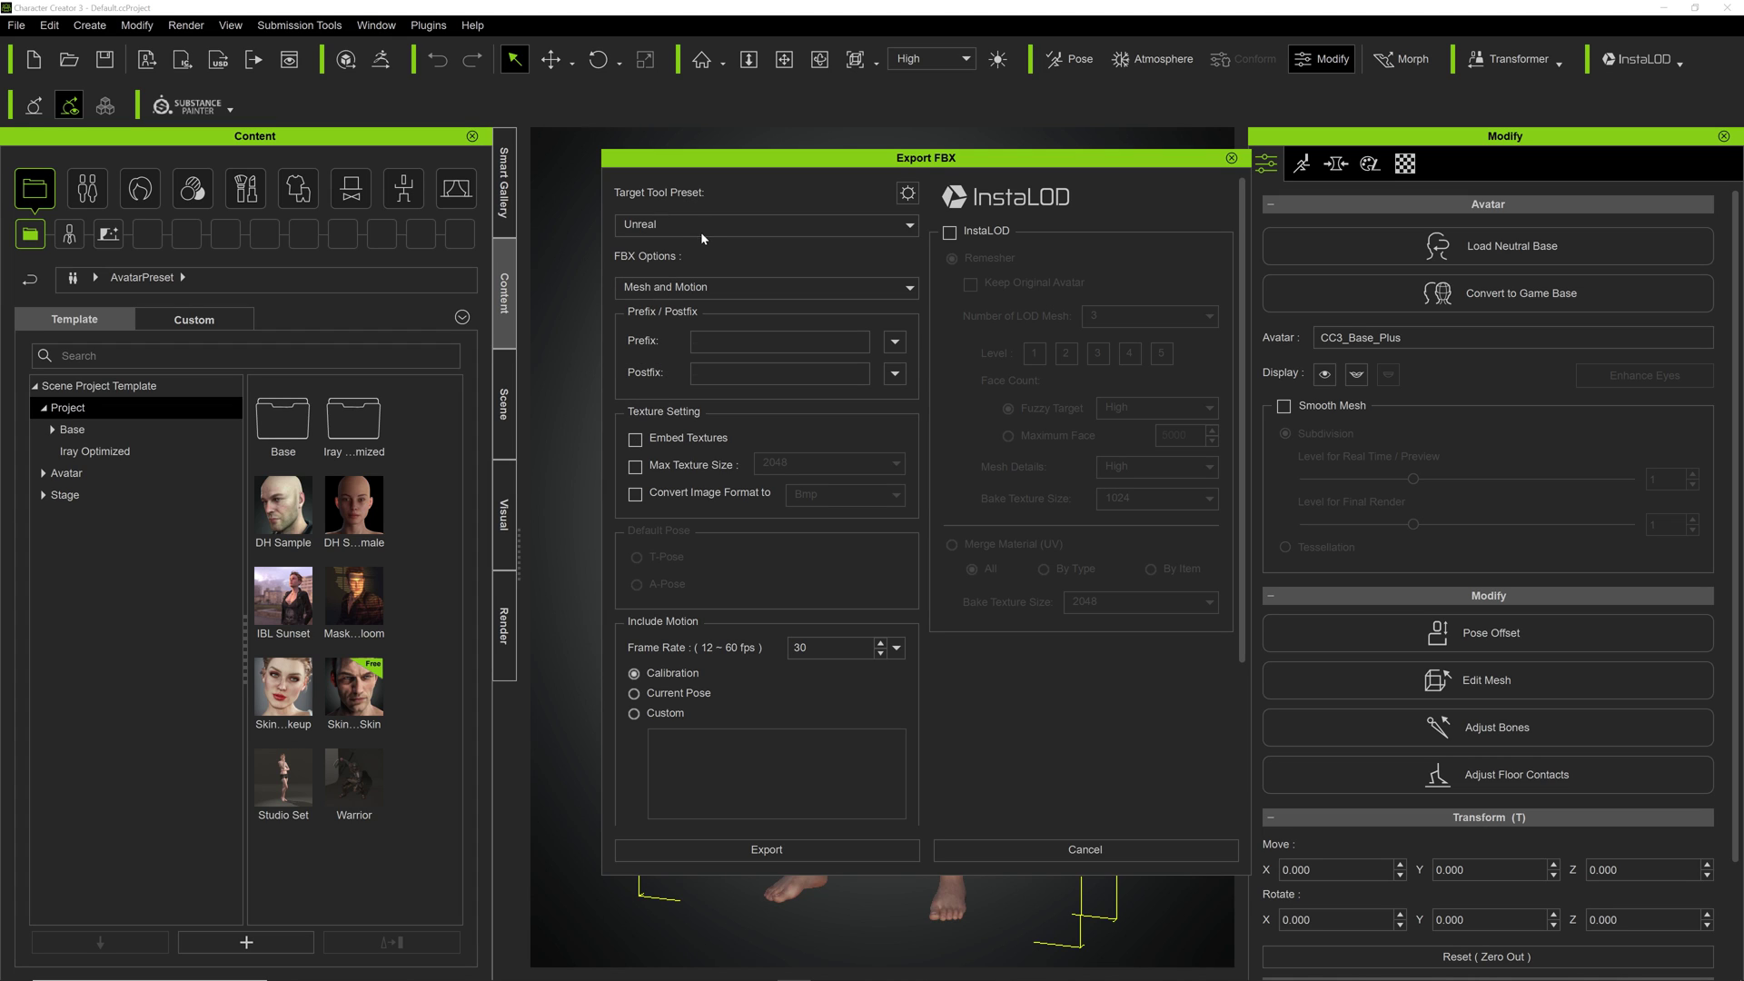
{"action": "left_click", "coordinate": [669, 291]}
{"action": "left_click", "coordinate": [672, 307]}
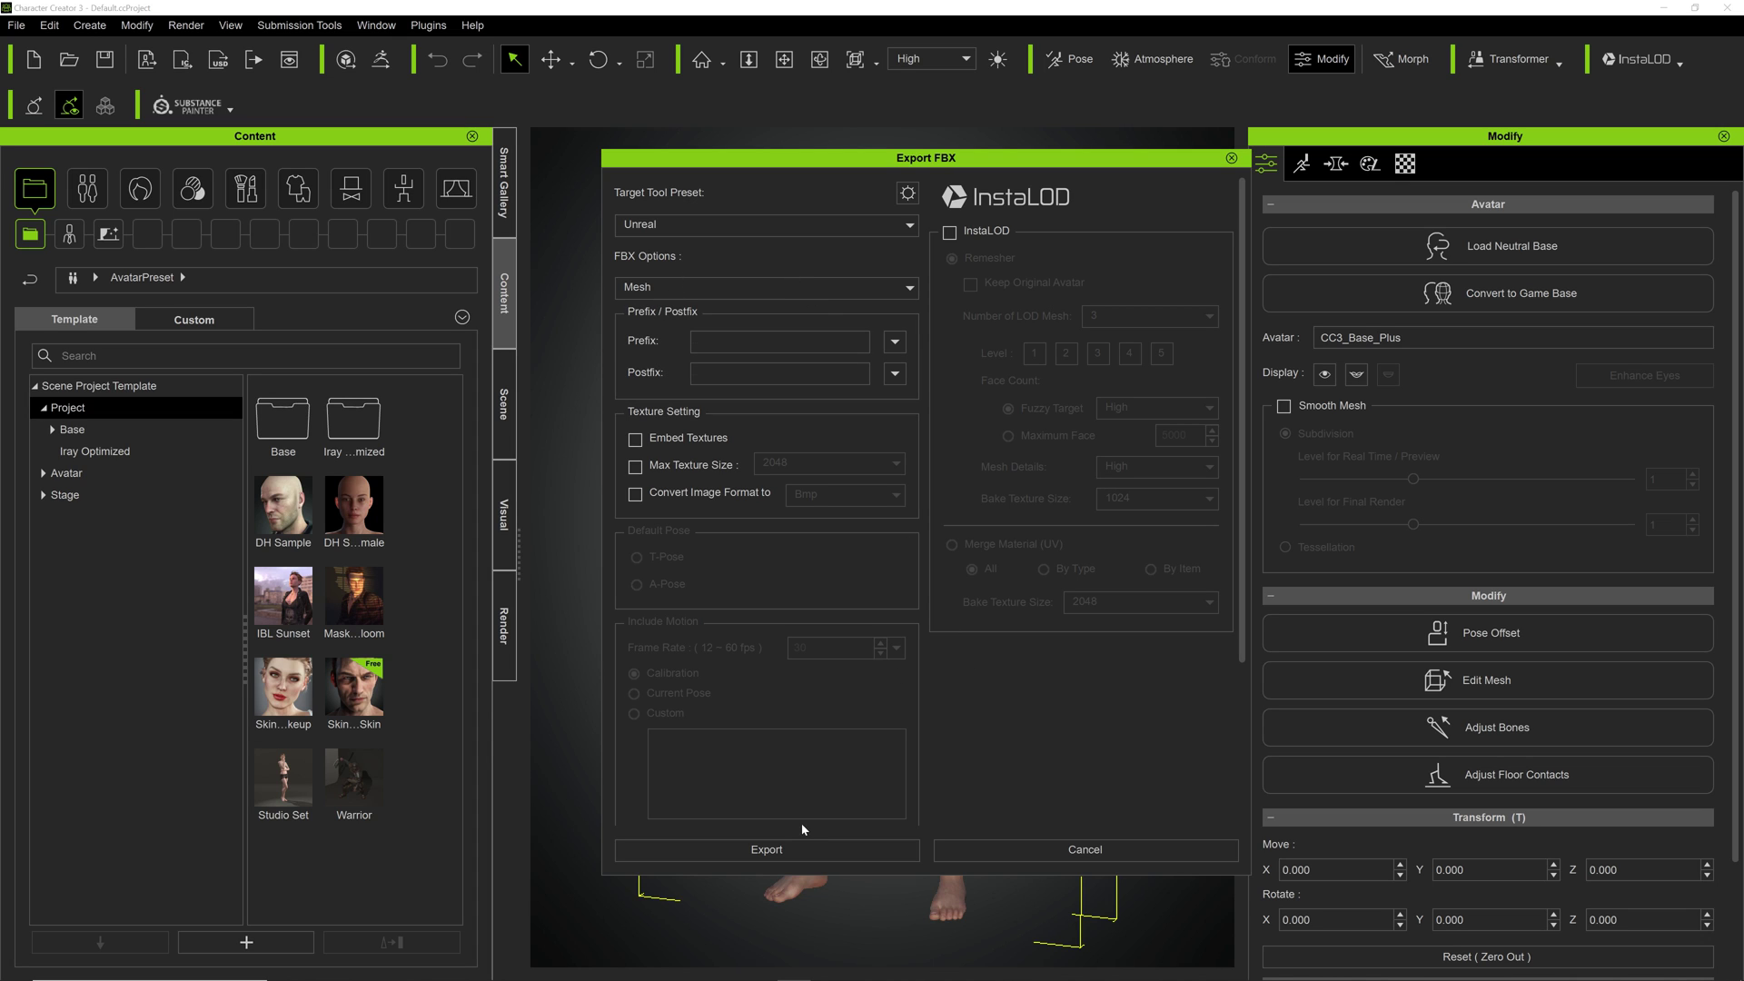
- Export the character, accepting the re-import notice, and save the FBX file as InitialModel in the CC3Project Files folder
{"action": "left_click", "coordinate": [767, 849]}
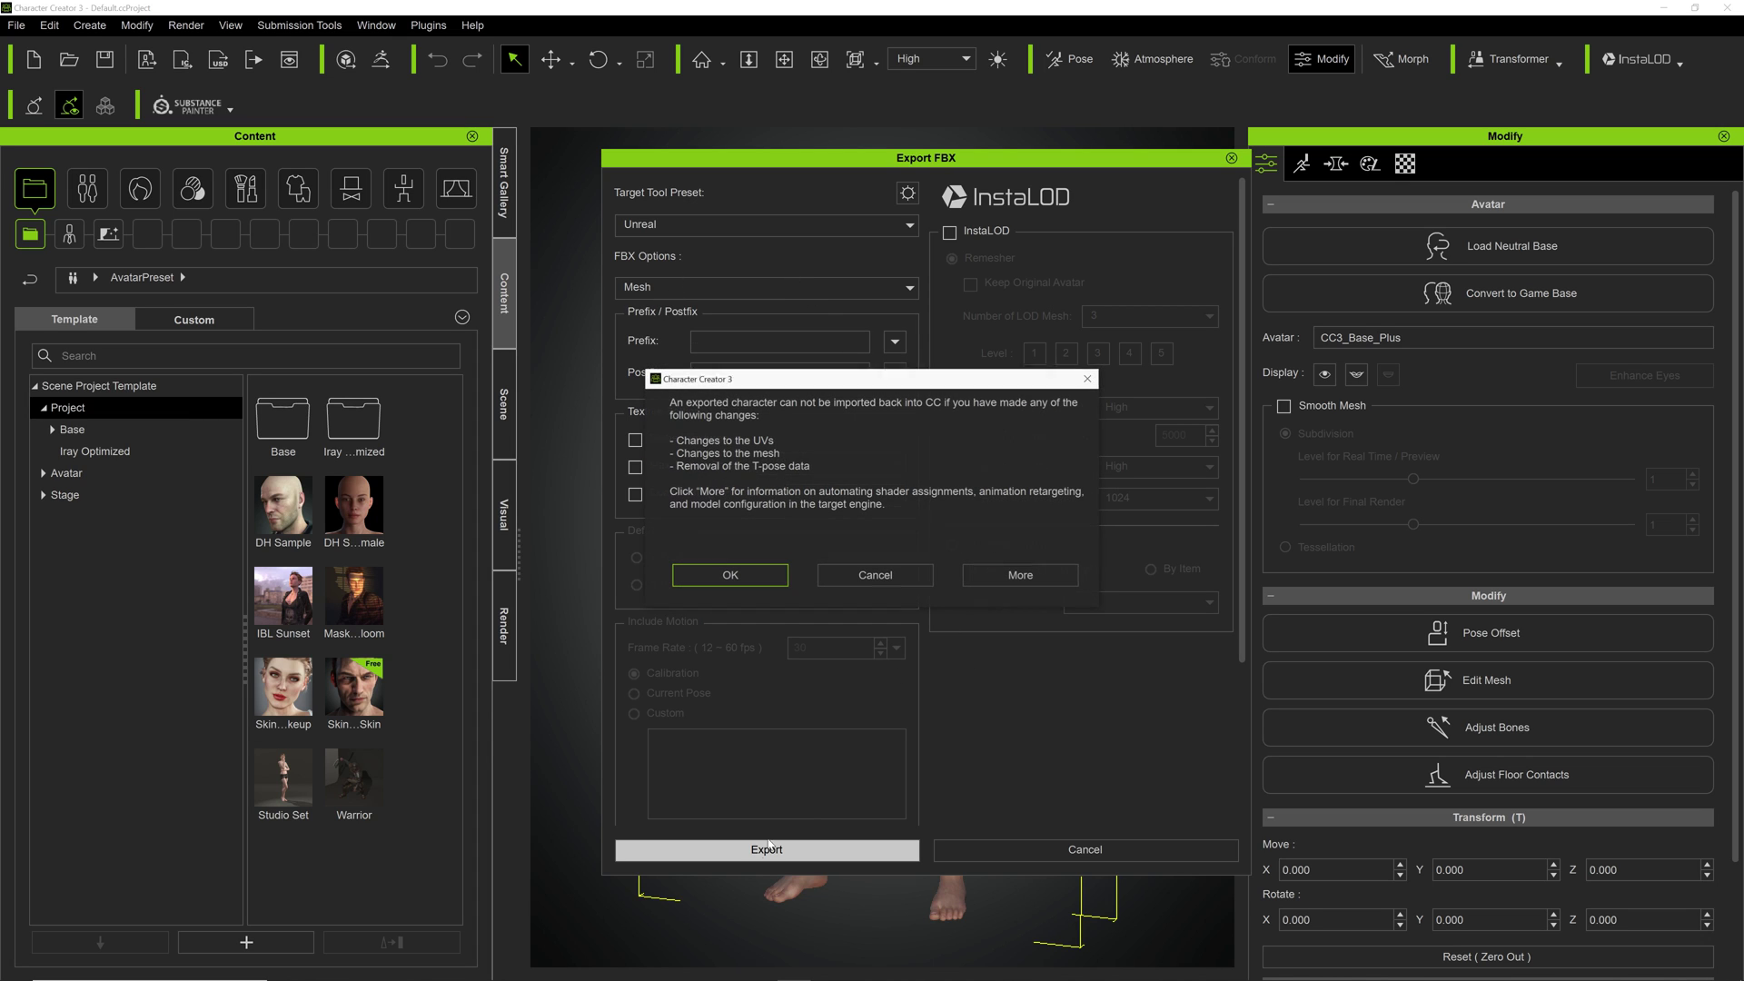
{"action": "left_click", "coordinate": [731, 575]}
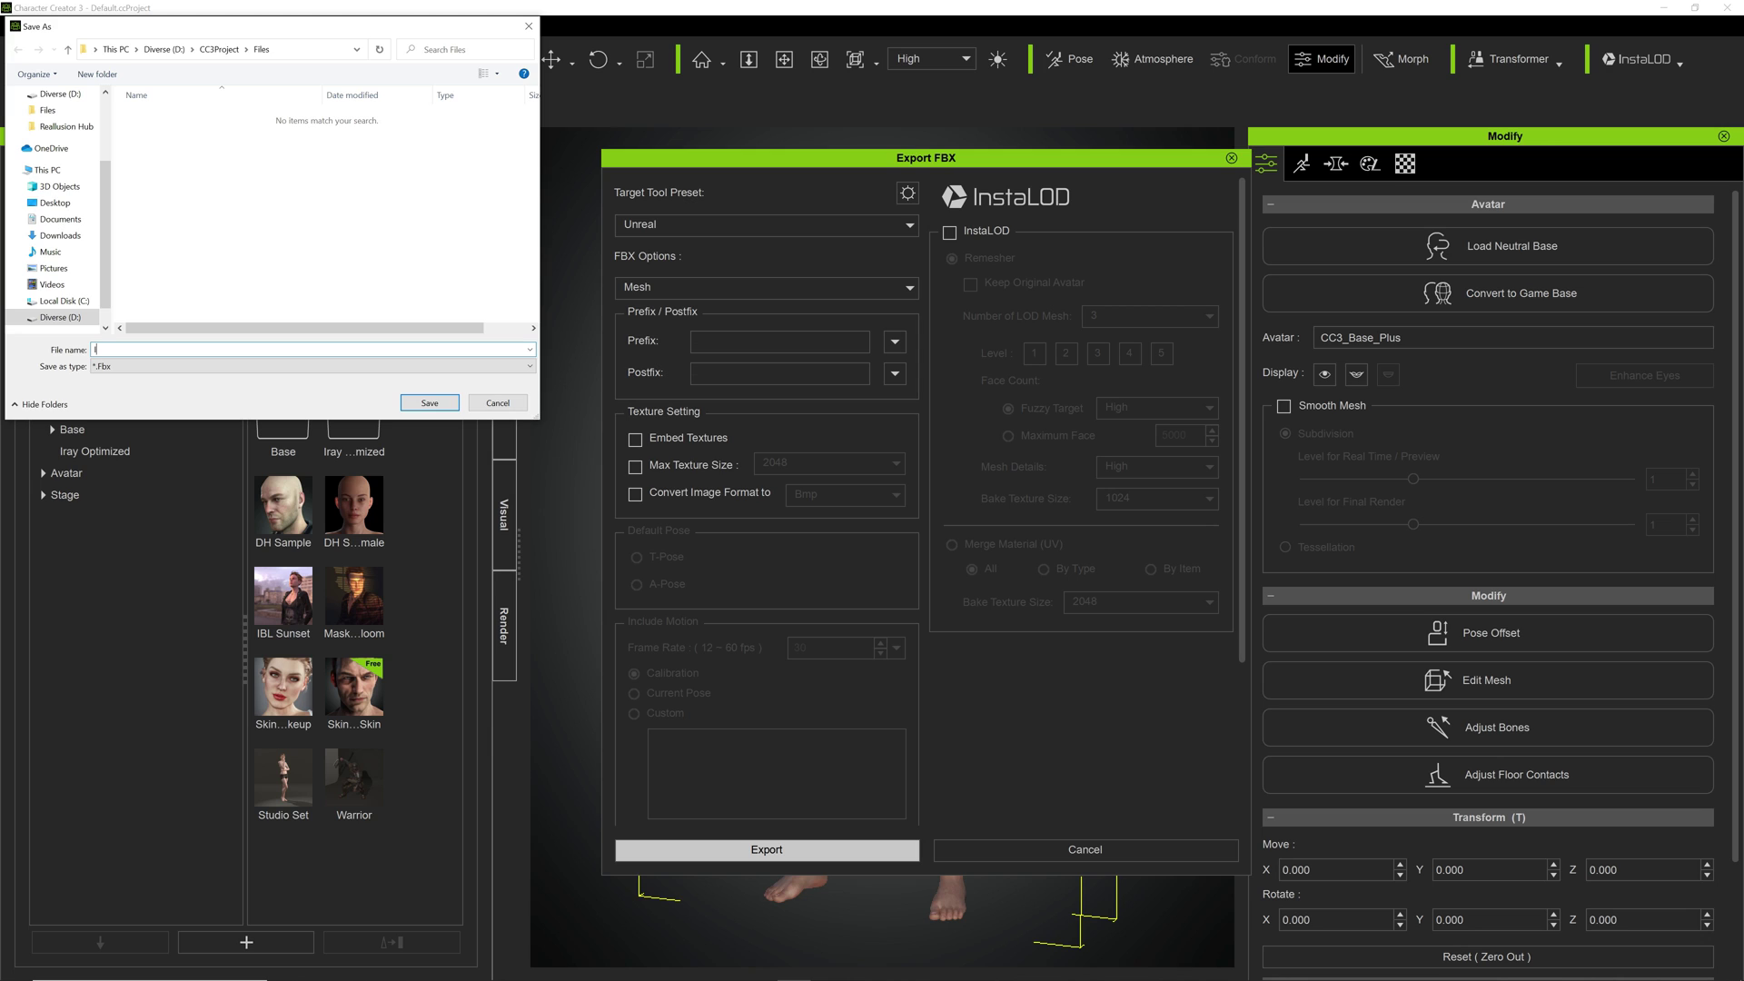
{"action": "type", "text": "InitialModel"}
{"action": "left_click", "coordinate": [430, 402]}
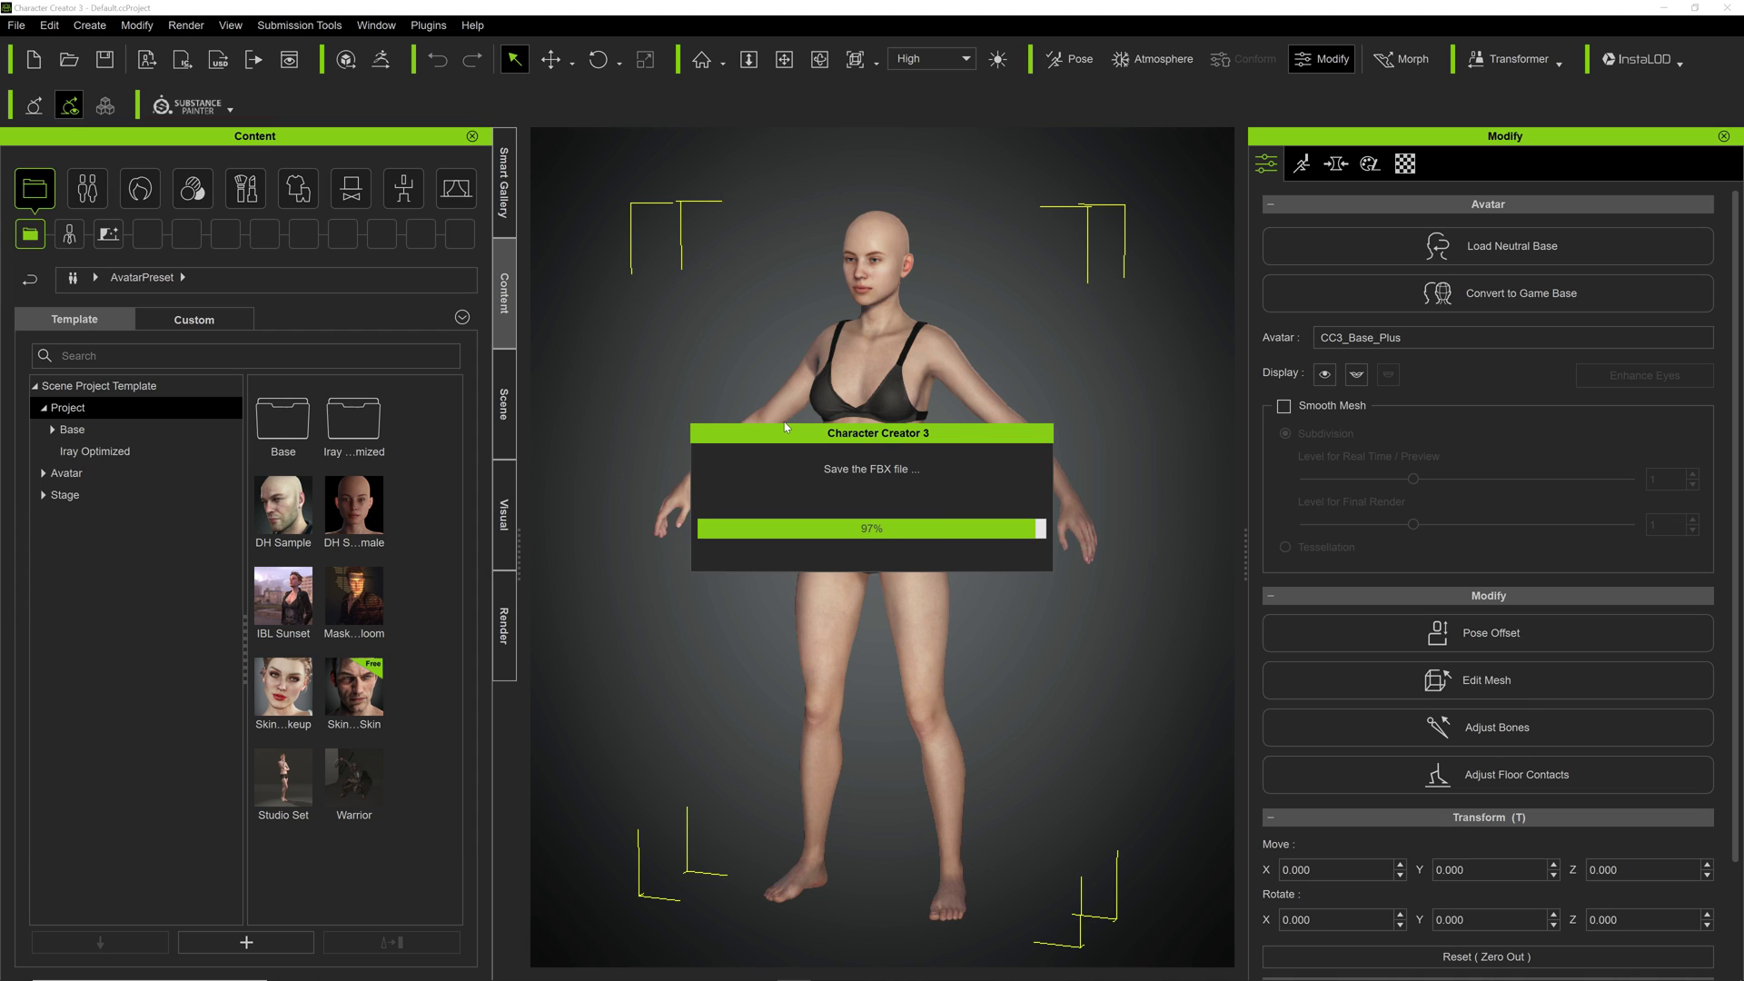
- Start an OBJ export of the character with its current pose, with Remove Hidden Mesh enabled
{"action": "left_click", "coordinate": [16, 25]}
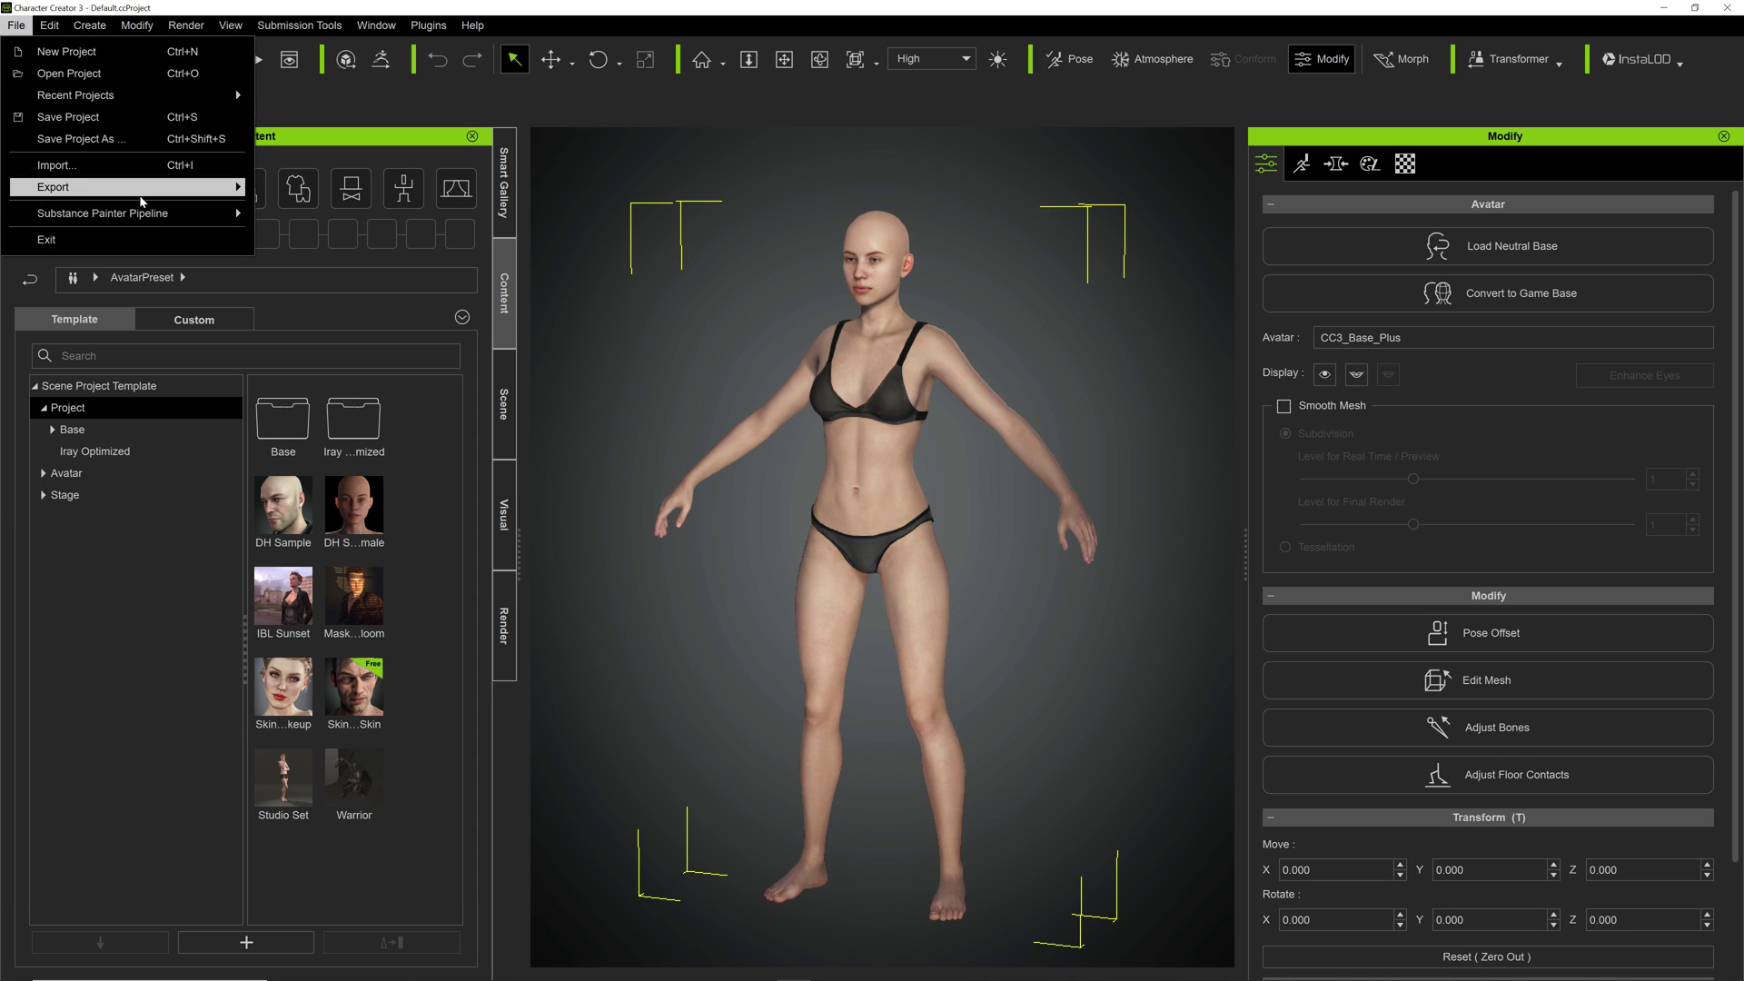
{"action": "mouse_move", "coordinate": [141, 193]}
{"action": "mouse_move", "coordinate": [357, 260]}
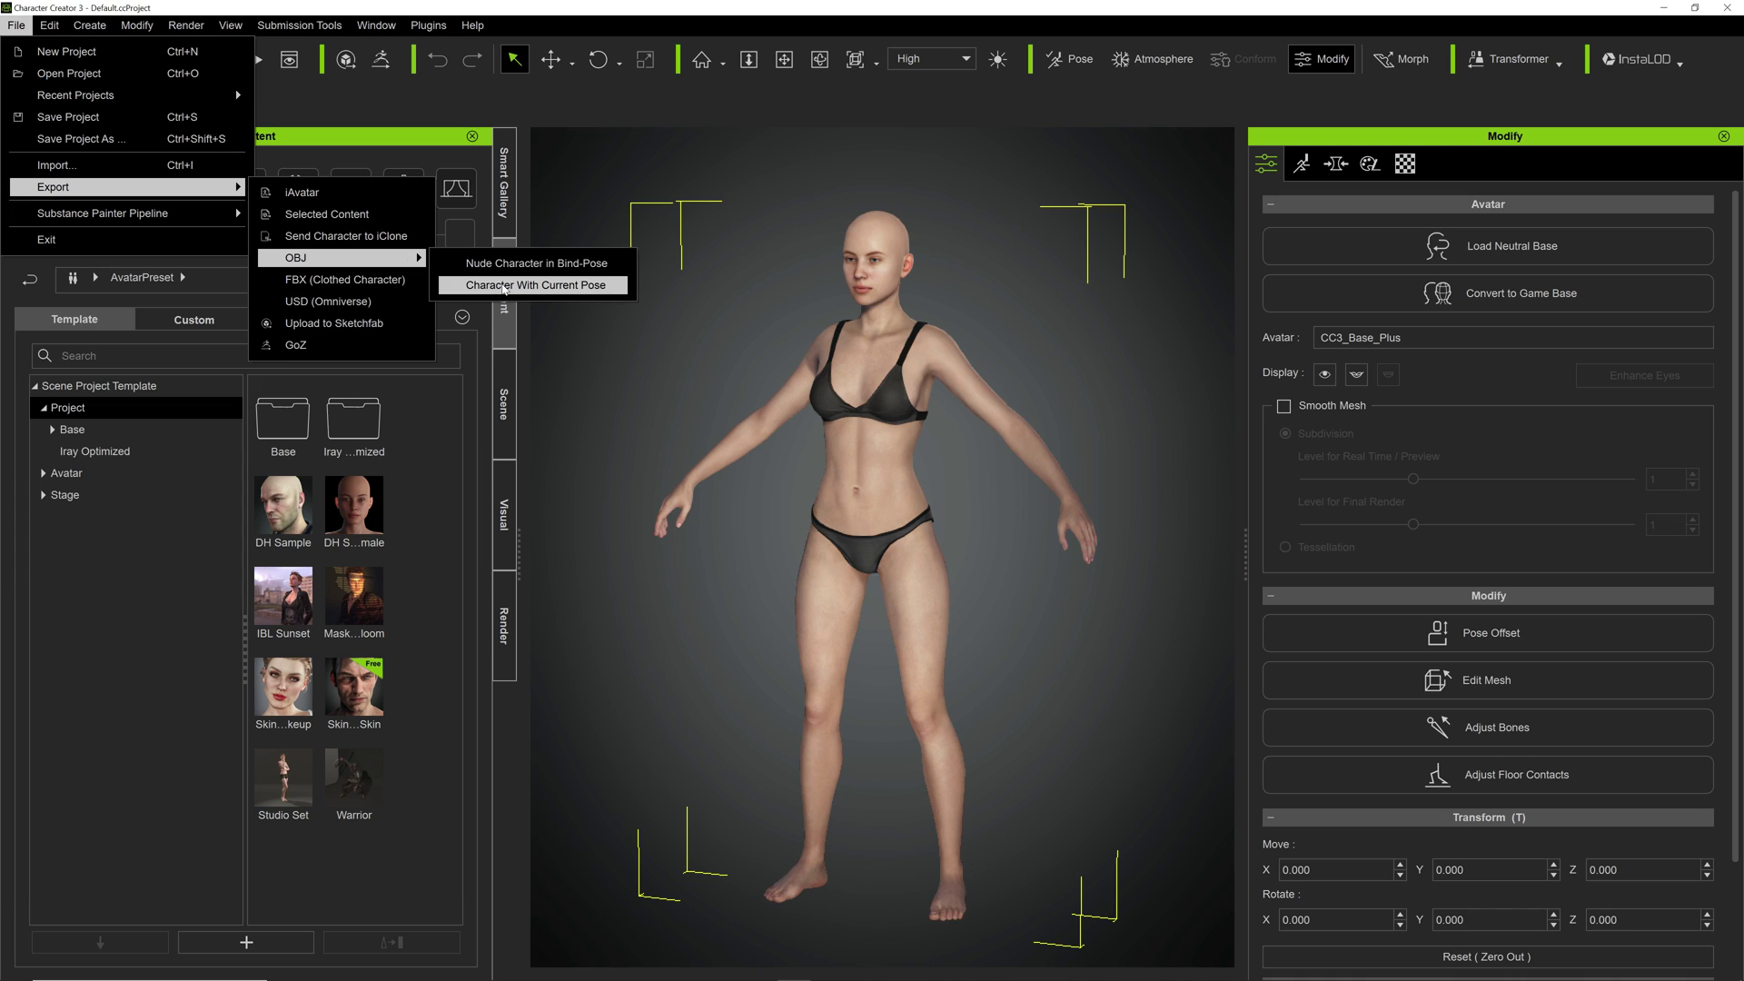
{"action": "left_click", "coordinate": [505, 285]}
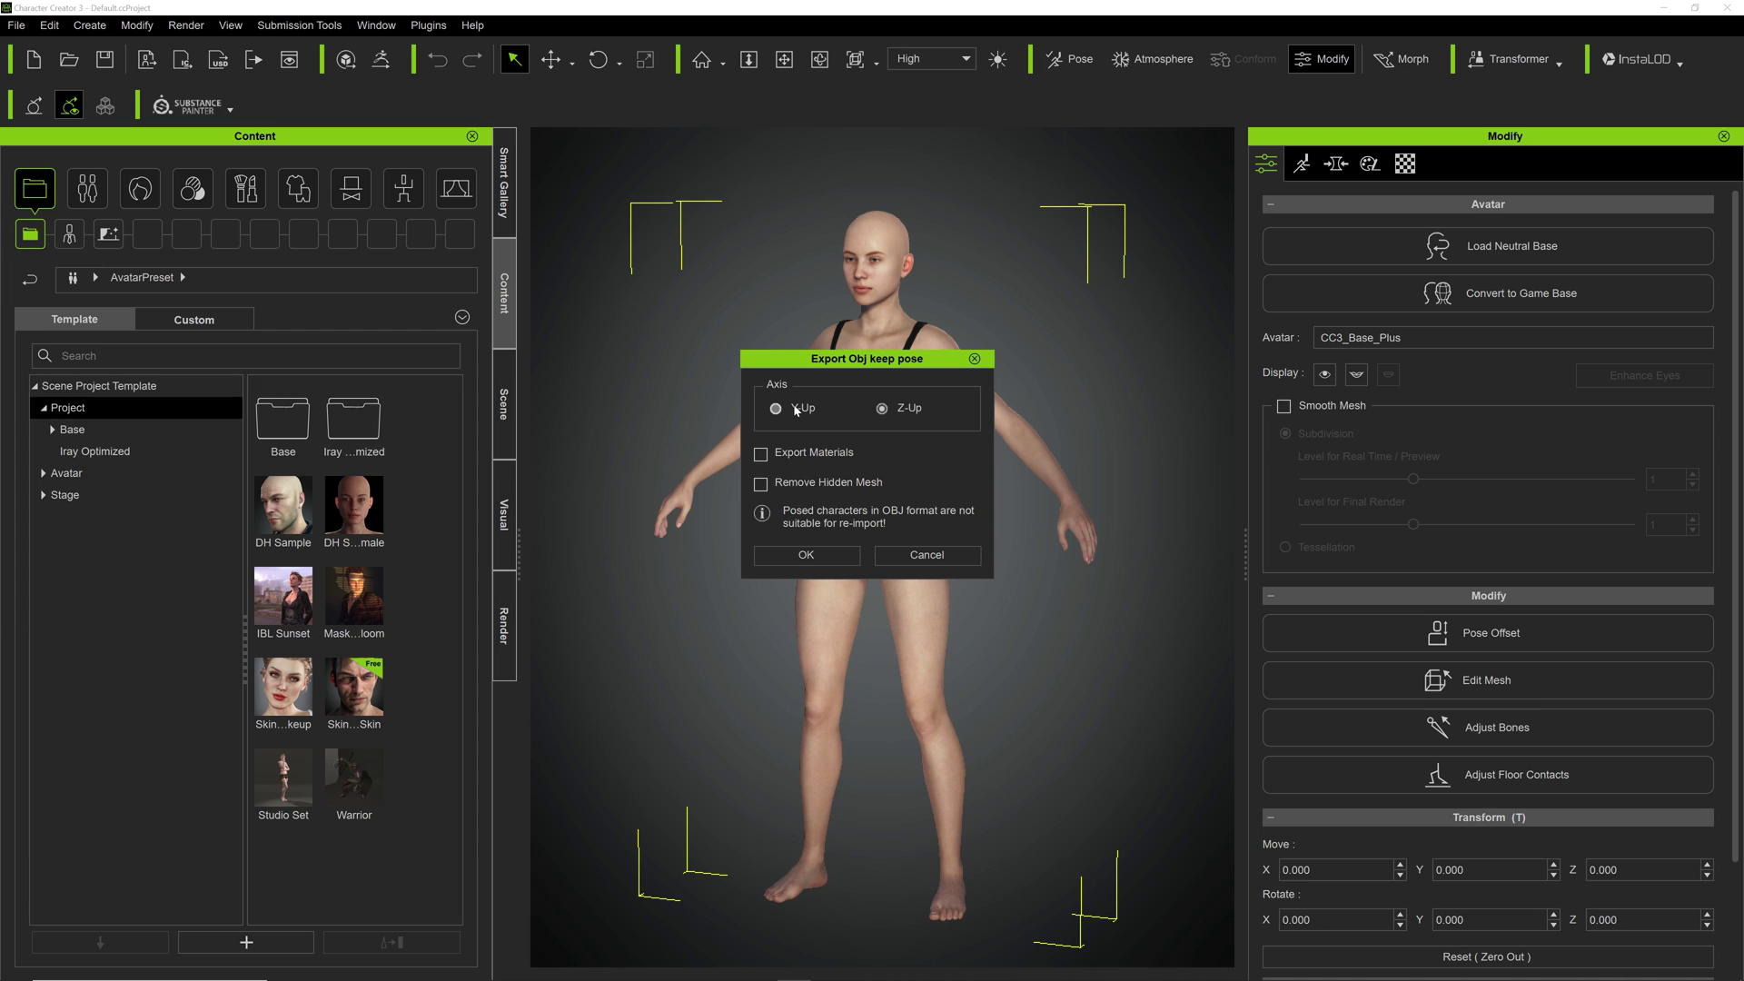
{"action": "left_click", "coordinate": [811, 484]}
{"action": "left_click", "coordinate": [803, 555]}
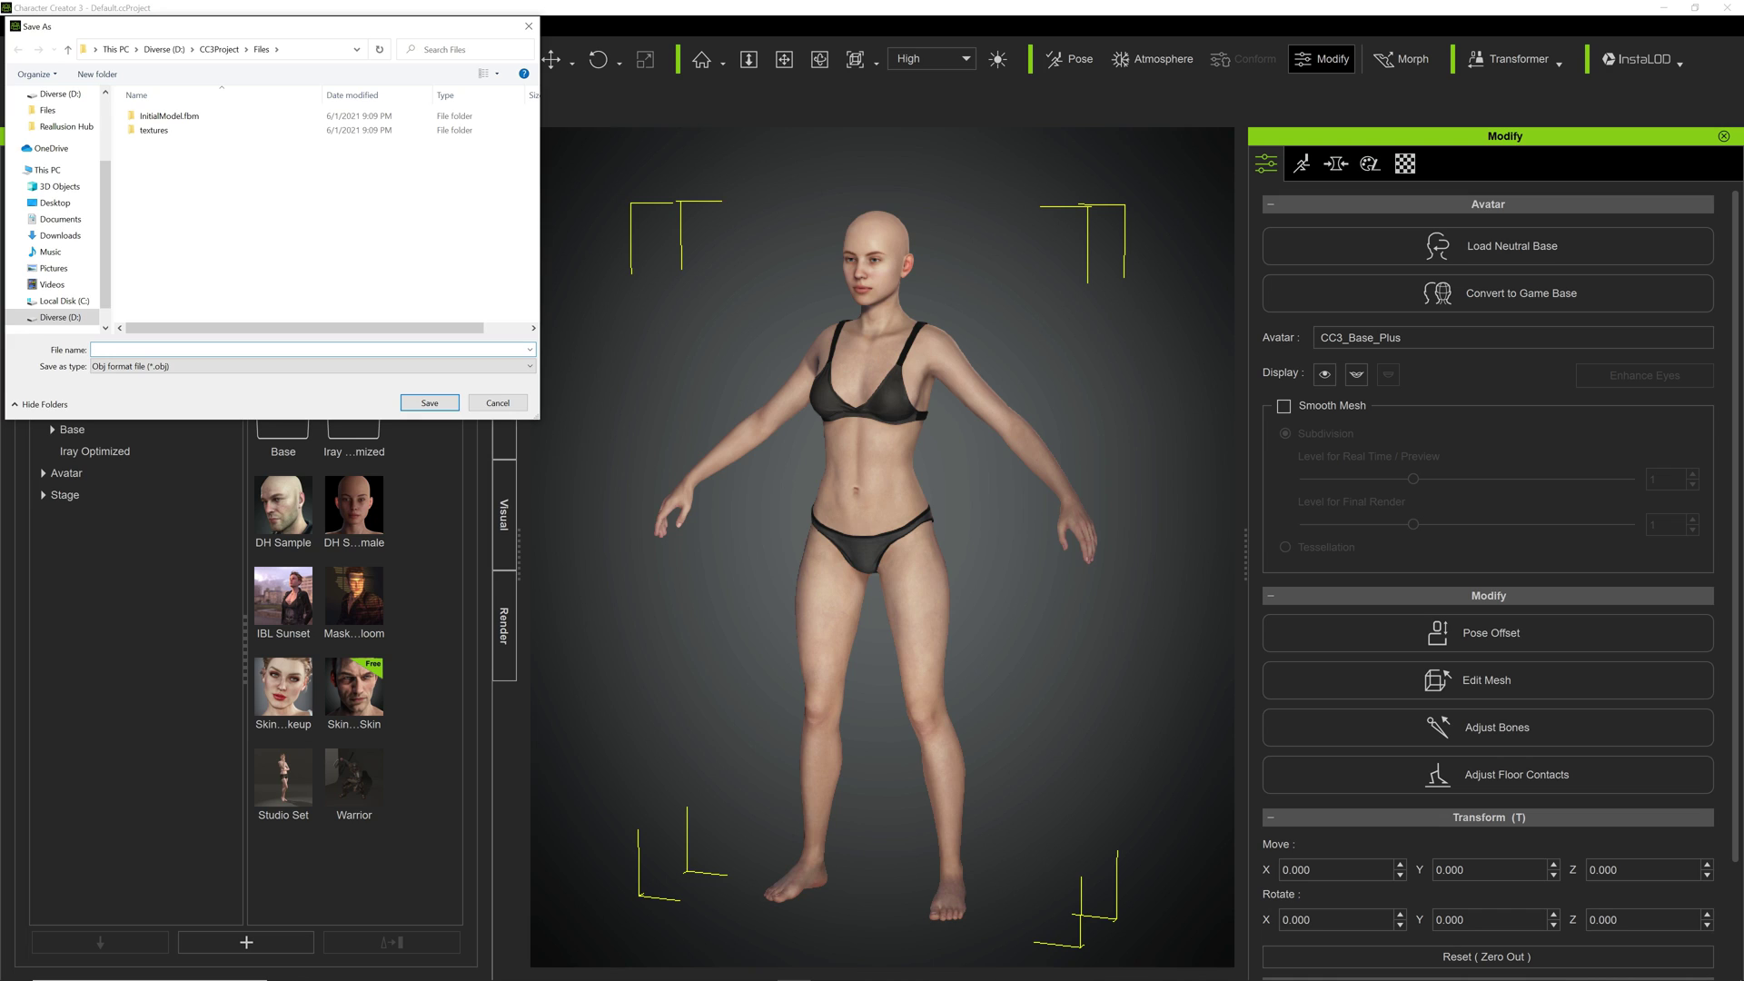
- Save the OBJ file as InitialModel in the CC3Project Files folder
{"action": "type", "text": "InitialM"}
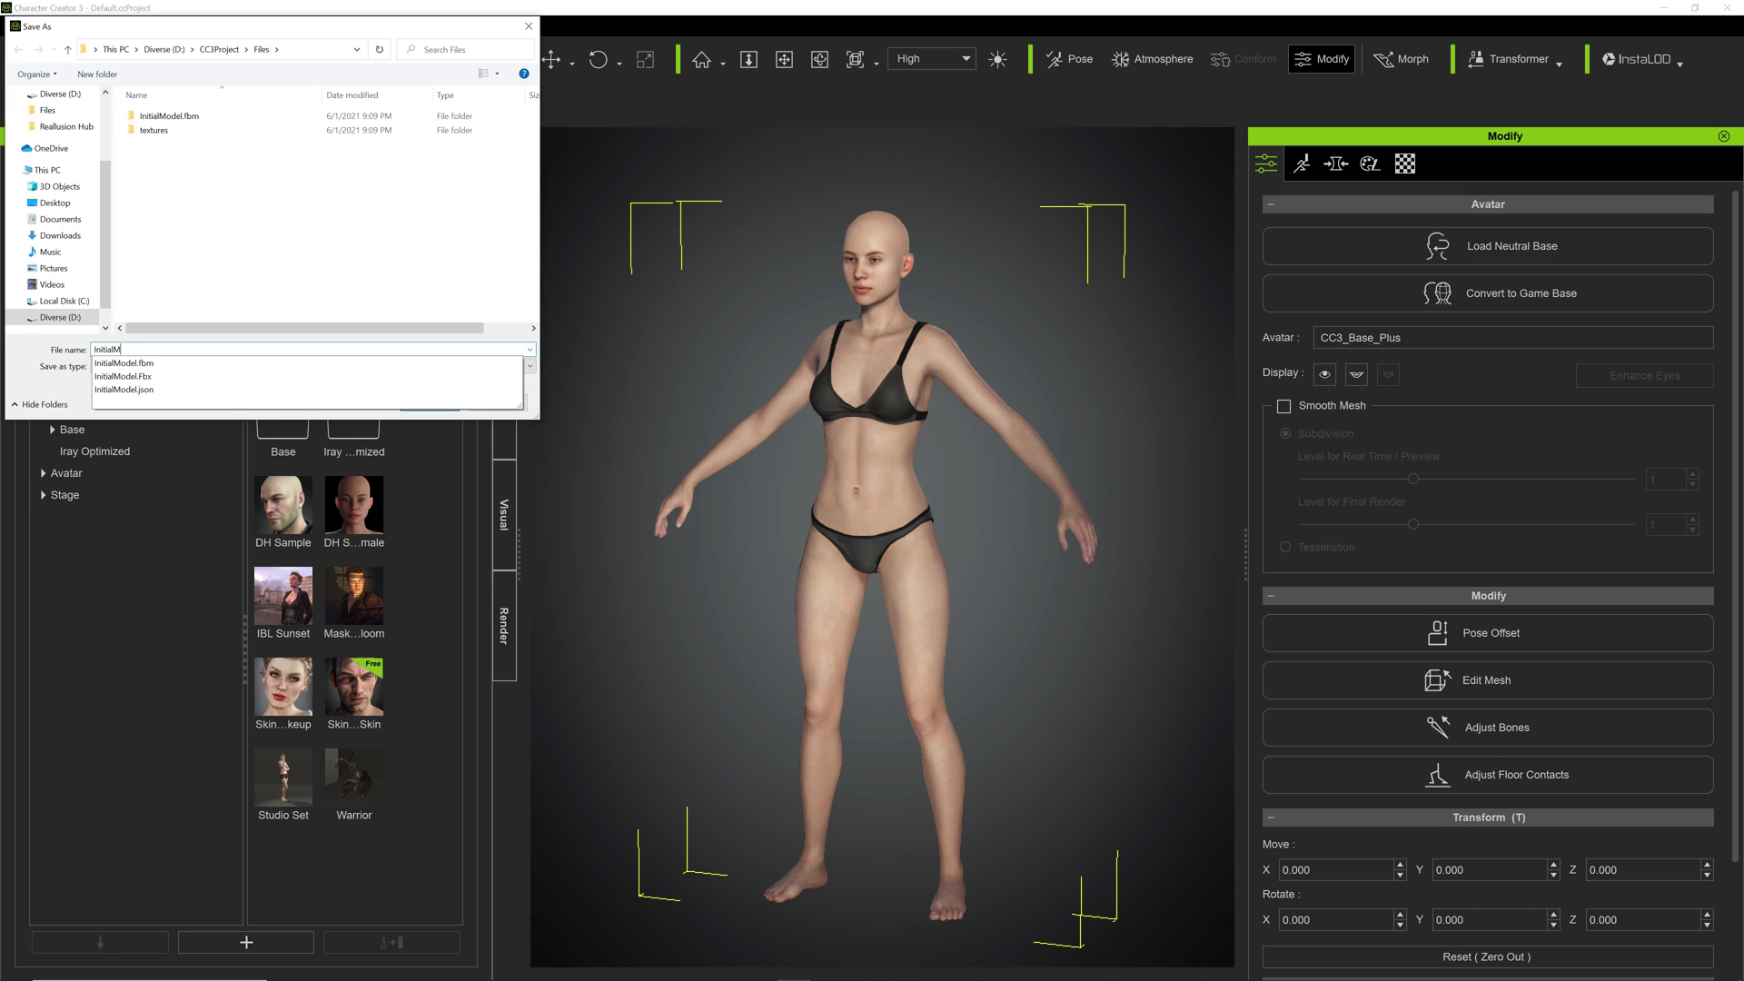
{"action": "type", "text": "odel"}
{"action": "left_click", "coordinate": [231, 228]}
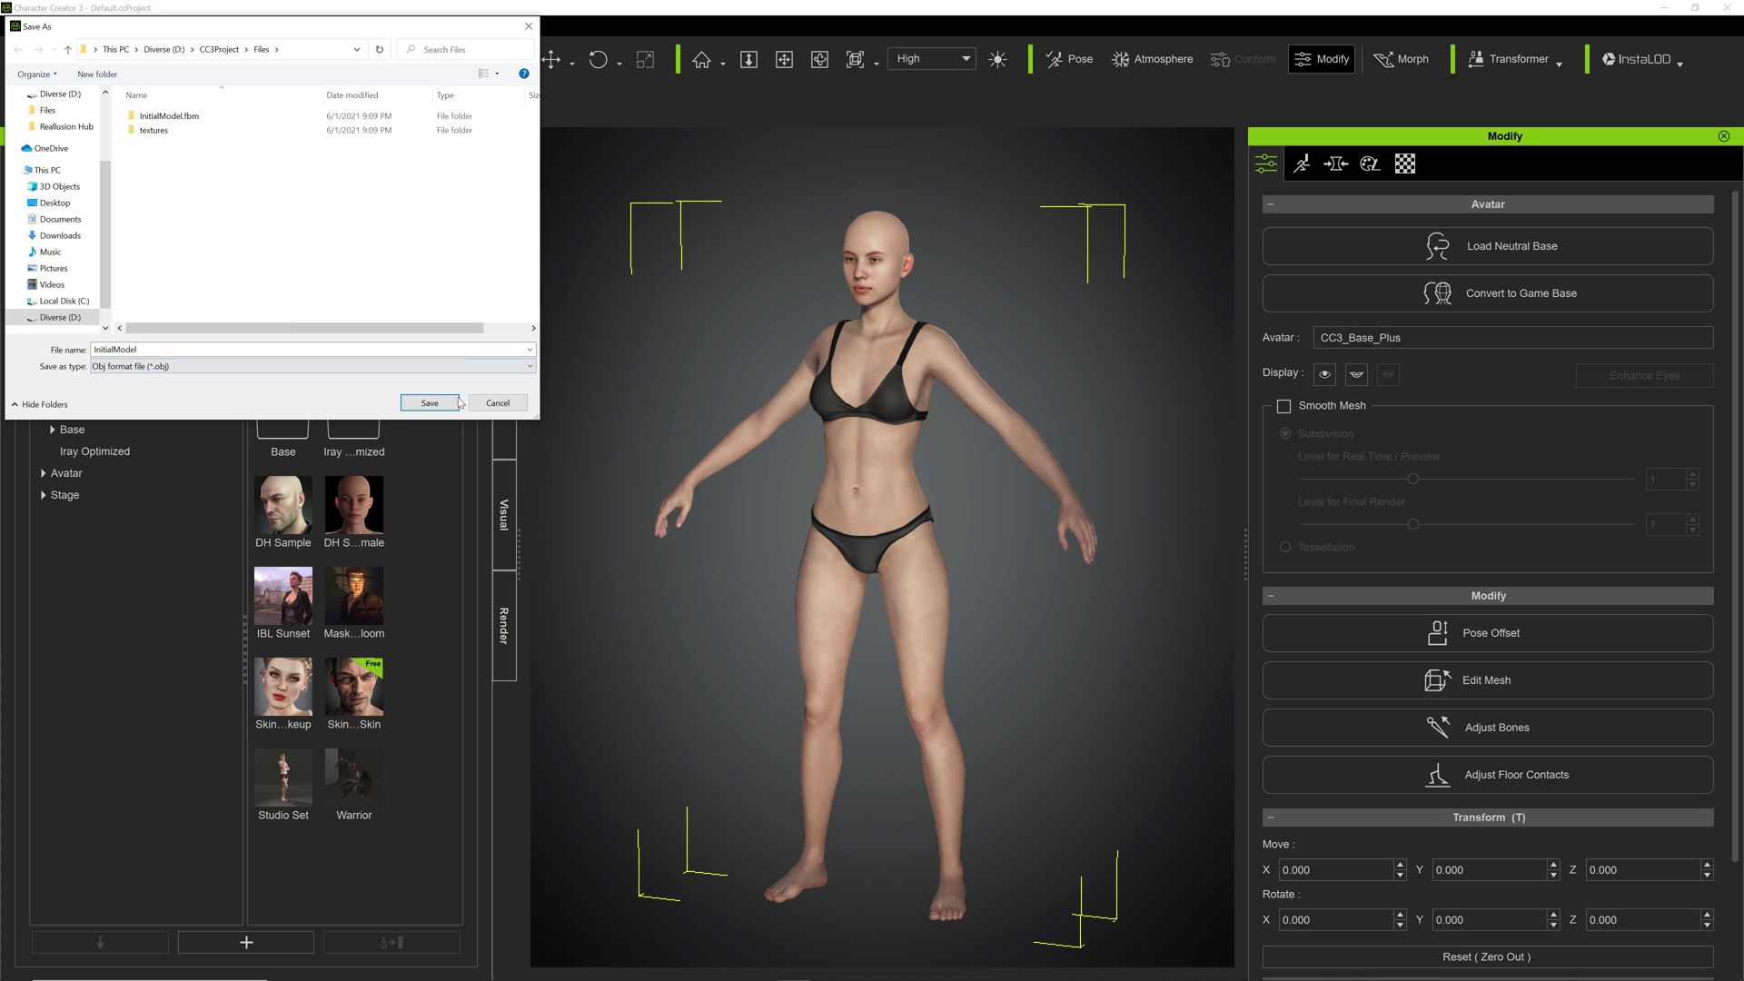
{"action": "left_click", "coordinate": [431, 409]}
{"action": "left_click", "coordinate": [429, 407]}
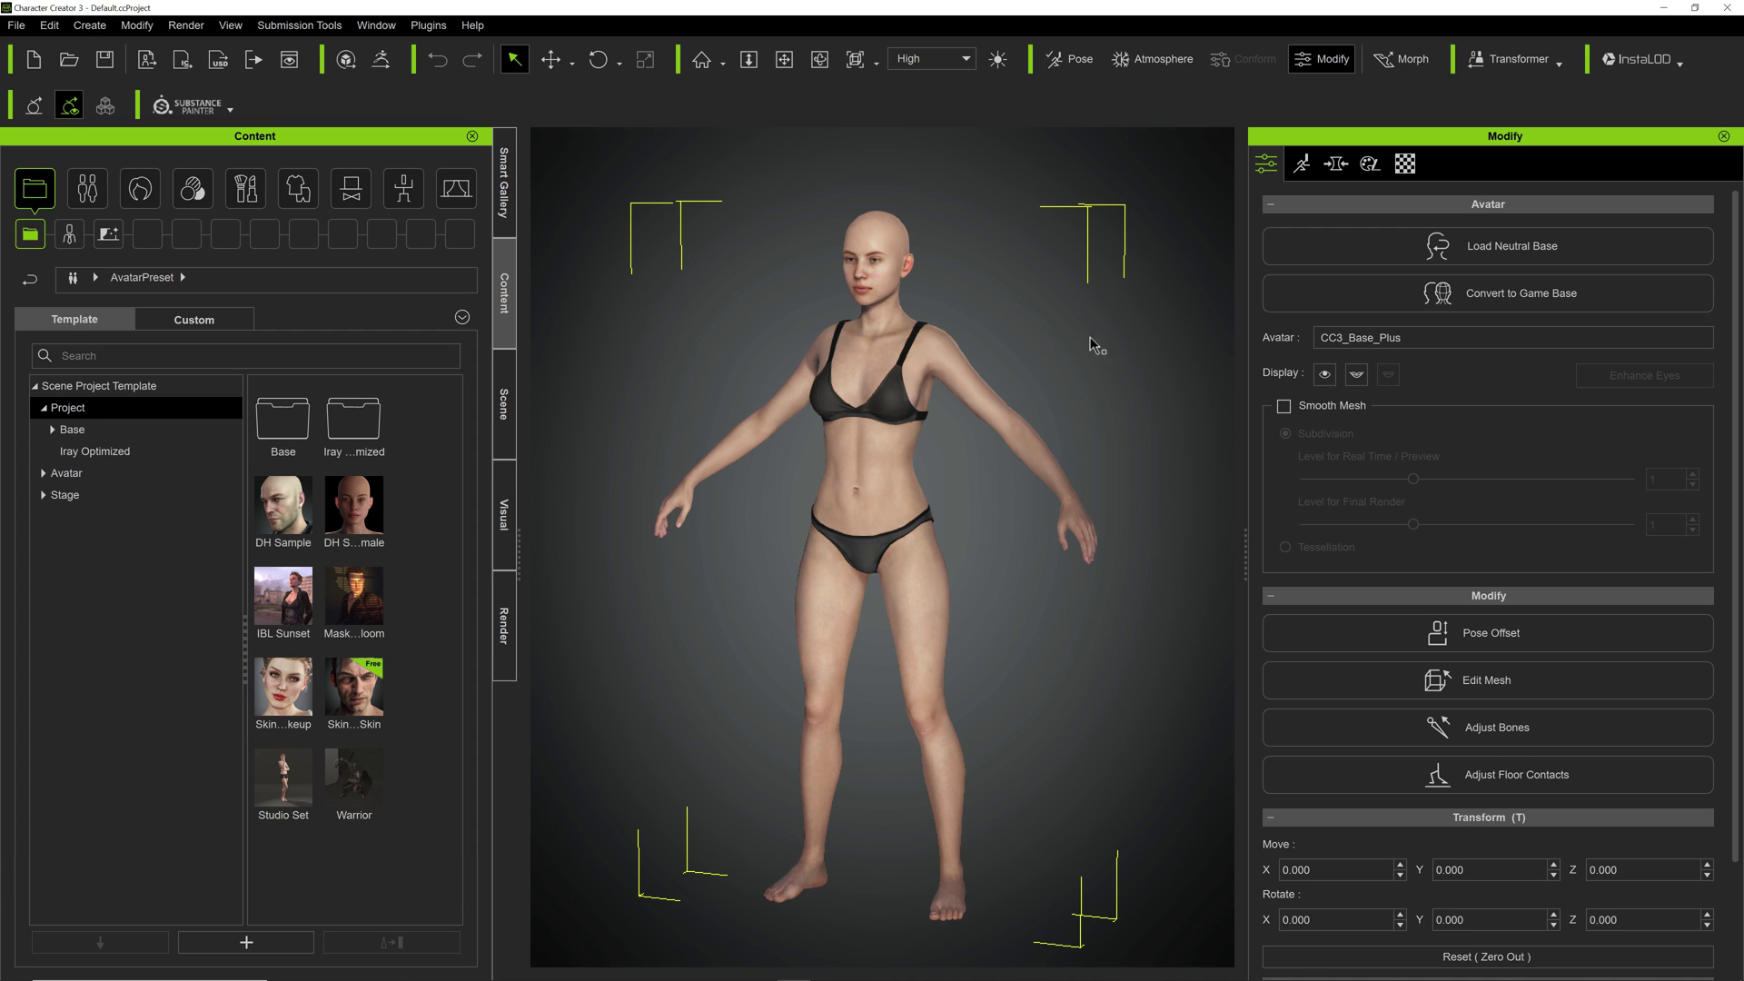
- Set the Full Body morphs Slacker to about 20, CC3+_Kevin_Body to about 45 and CC3+_Caleb_Body to about 40
{"action": "left_click", "coordinate": [1372, 164]}
{"action": "left_click", "coordinate": [1336, 163]}
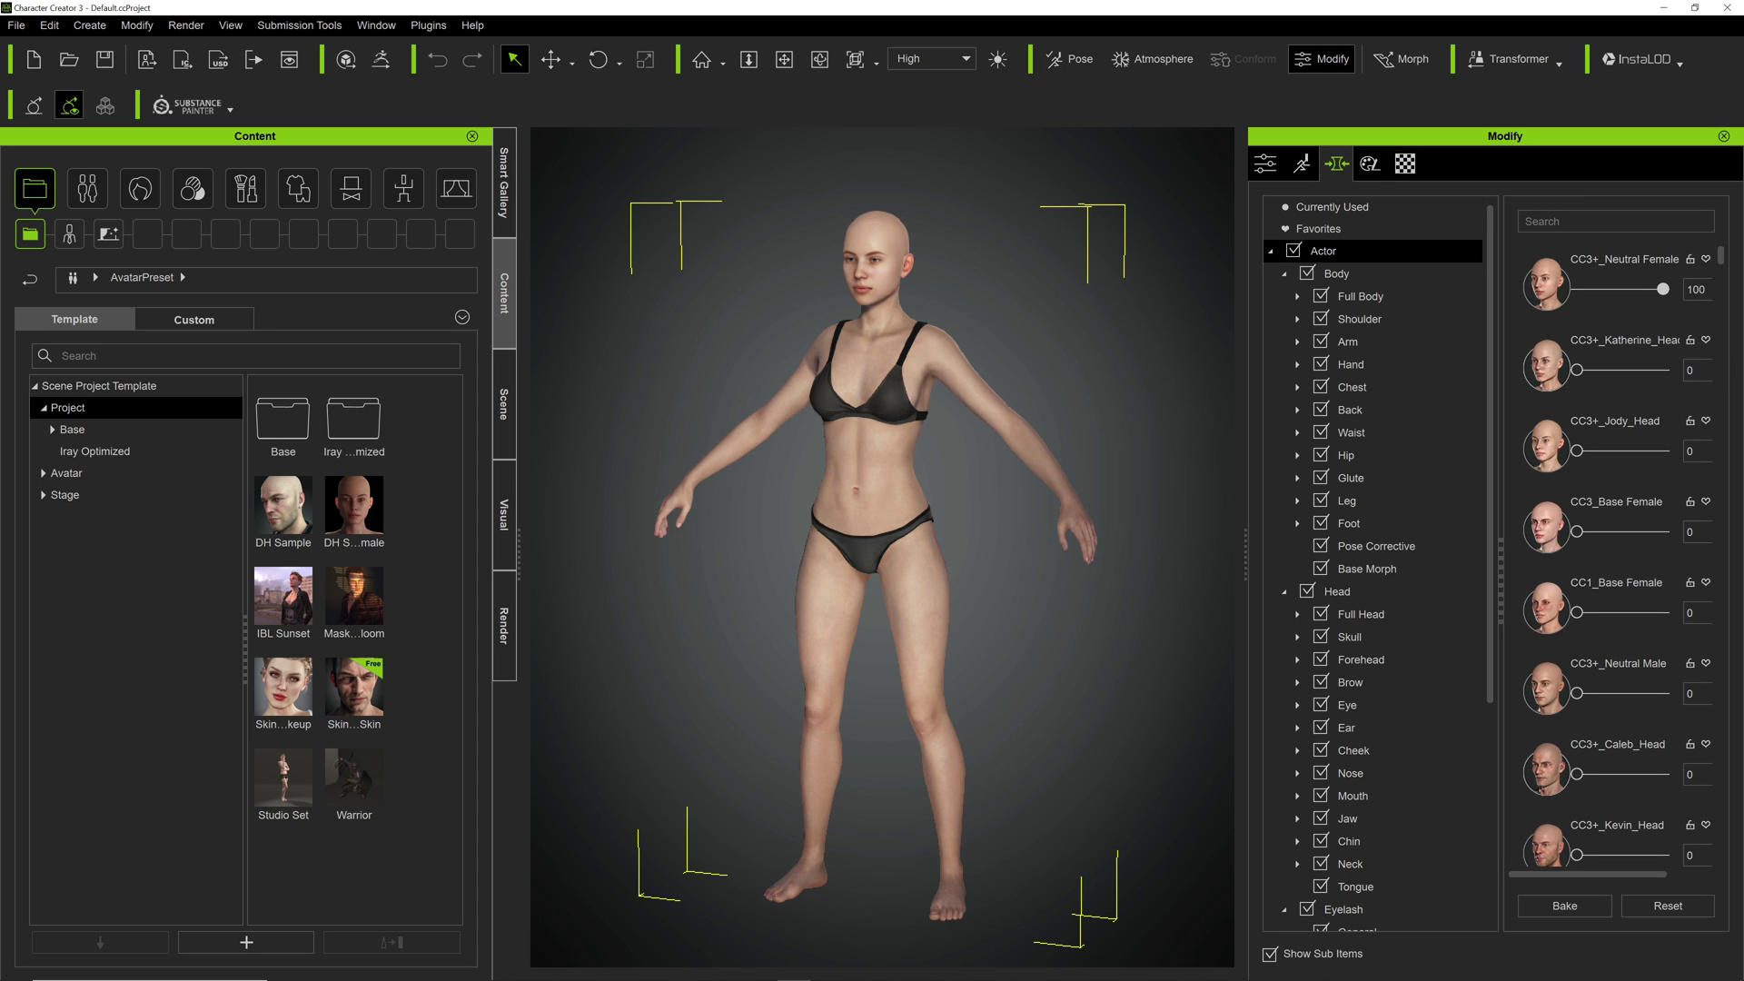
{"action": "left_click", "coordinate": [1360, 296]}
{"action": "left_click_drag", "start_coordinate": [1722, 289], "coordinate": [1741, 455]}
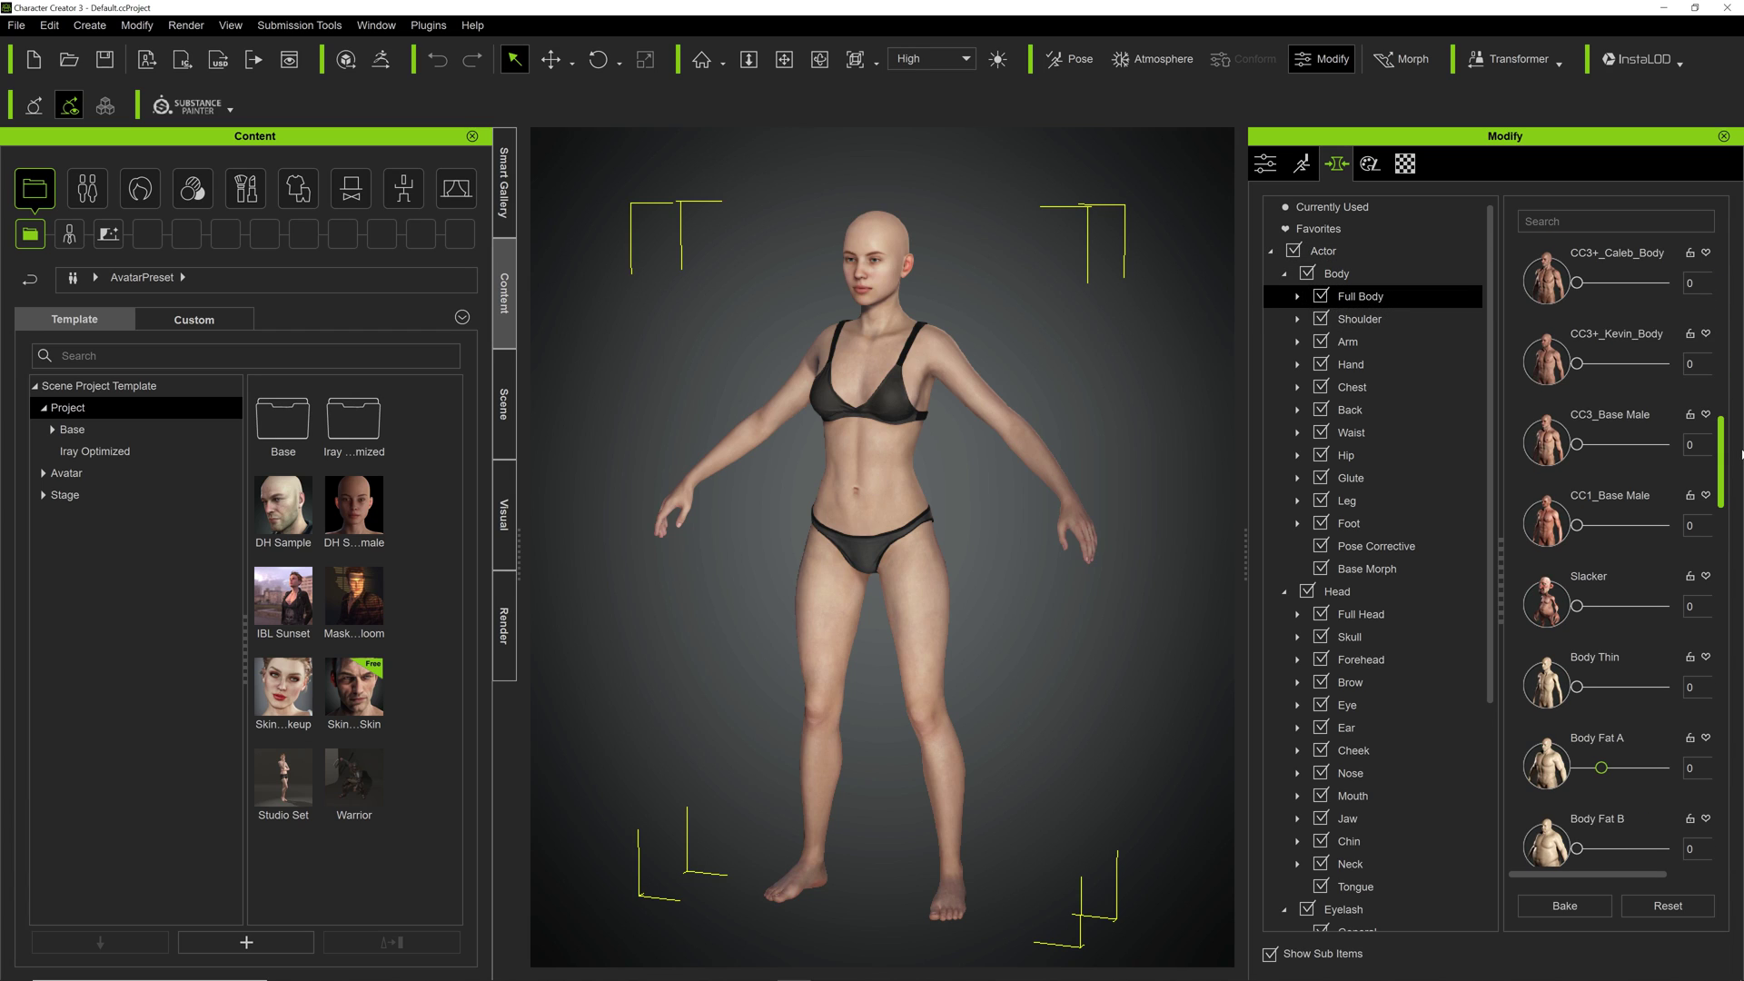
{"action": "left_click_drag", "start_coordinate": [1577, 606], "coordinate": [1595, 606]}
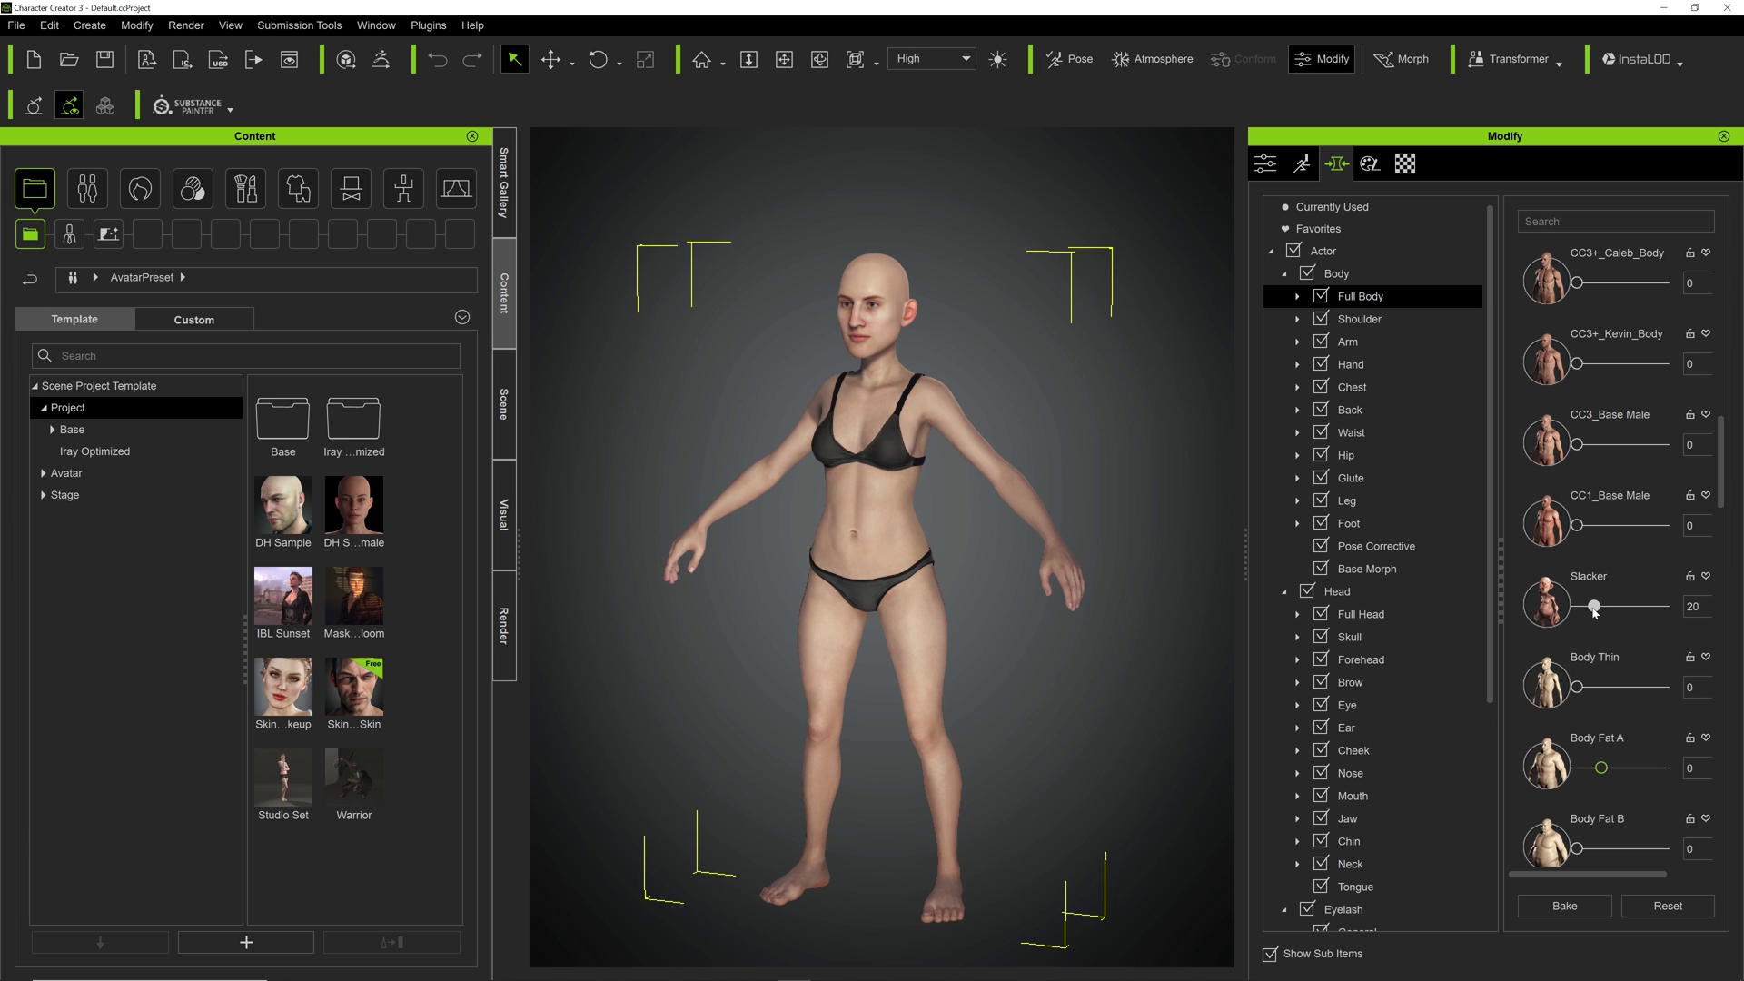
{"action": "scroll", "coordinate": [1599, 446], "scroll_direction": "up", "scroll_amount": 1}
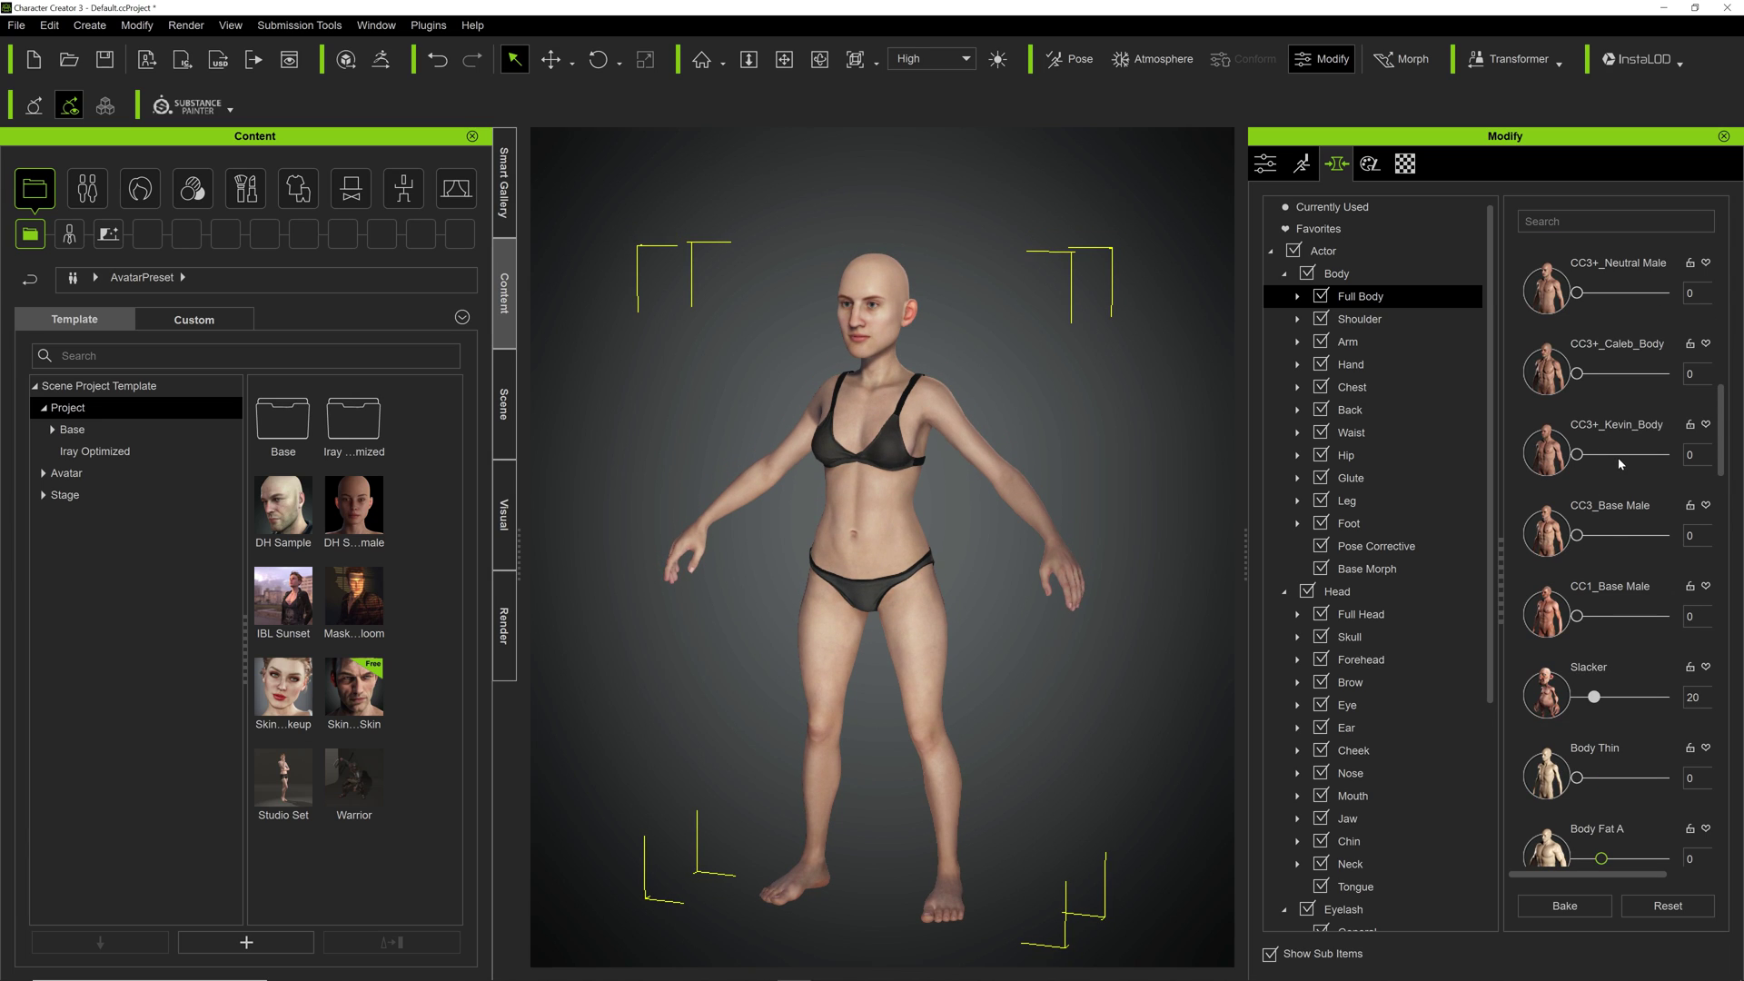
{"action": "left_click_drag", "start_coordinate": [1578, 455], "coordinate": [1616, 459]}
{"action": "left_click_drag", "start_coordinate": [1587, 380], "coordinate": [1613, 376]}
- Set the body morphs CC1_Base Female to about 29, CC3+_Neutral Male to 28, CC3_Base Female to 27 and CC3+_Jody_Body to 6
{"action": "scroll", "coordinate": [1626, 372], "scroll_direction": "up", "scroll_amount": 2}
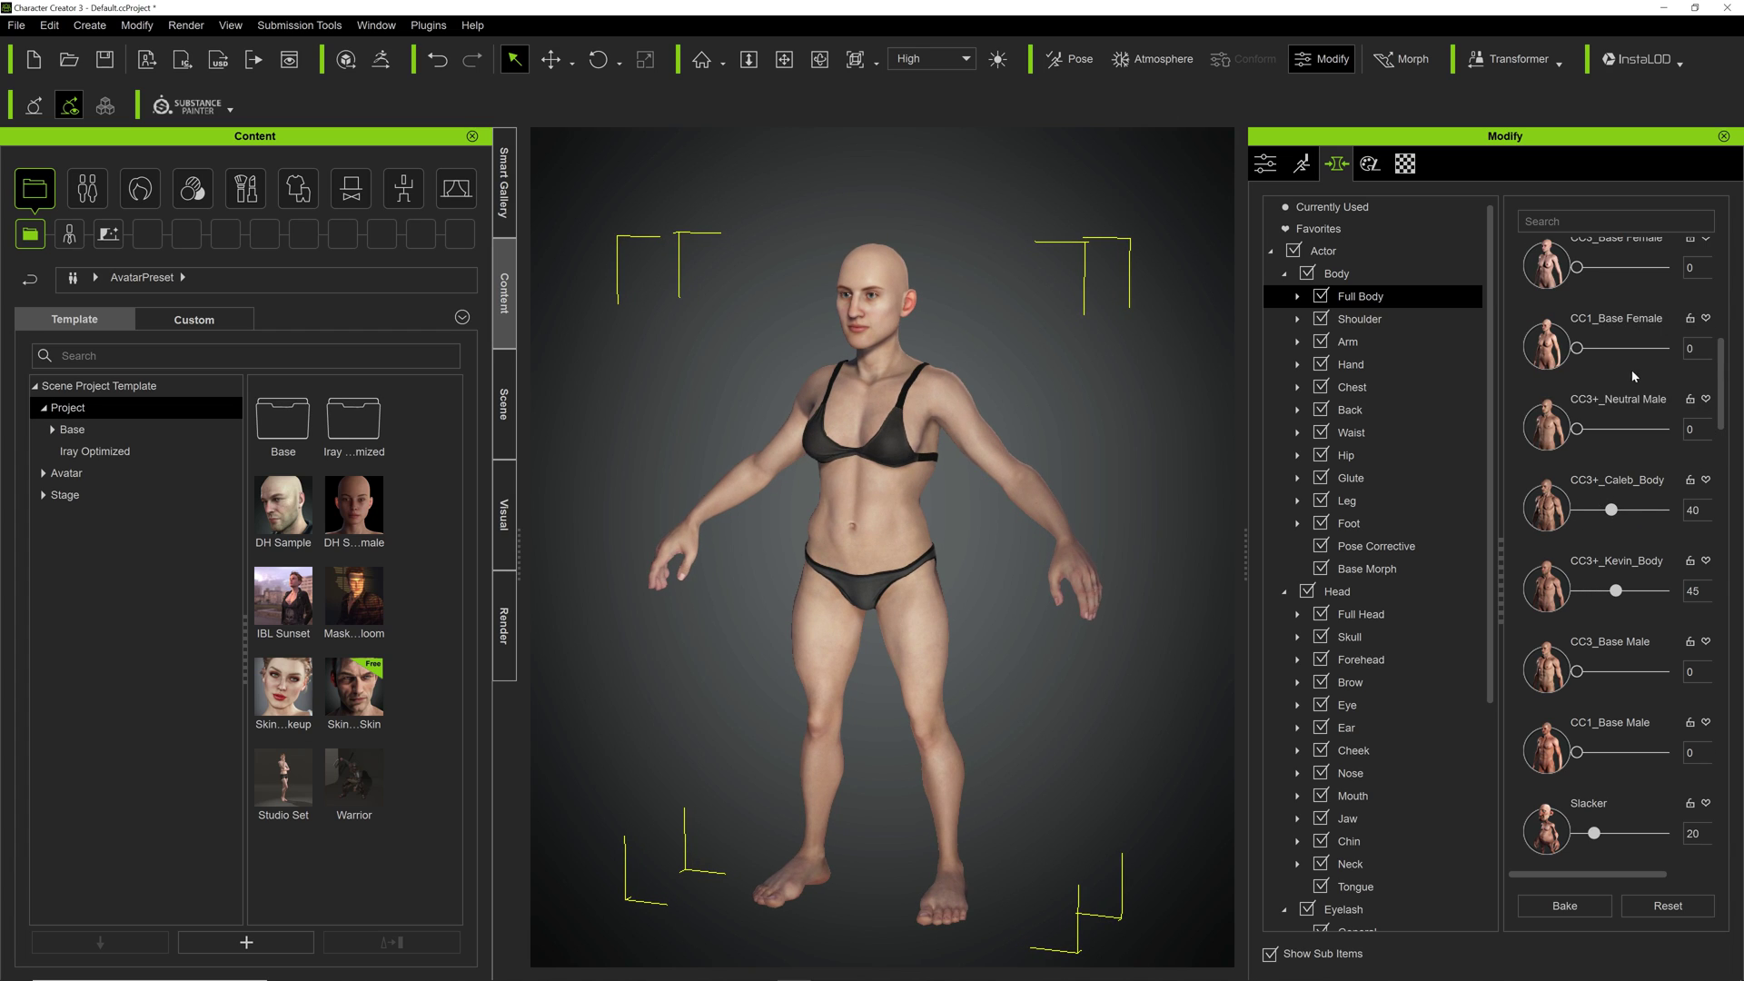
{"action": "left_click_drag", "start_coordinate": [1578, 348], "coordinate": [1612, 352]}
{"action": "left_click_drag", "start_coordinate": [1577, 429], "coordinate": [1603, 433]}
{"action": "scroll", "coordinate": [1706, 468], "scroll_direction": "up", "scroll_amount": 2}
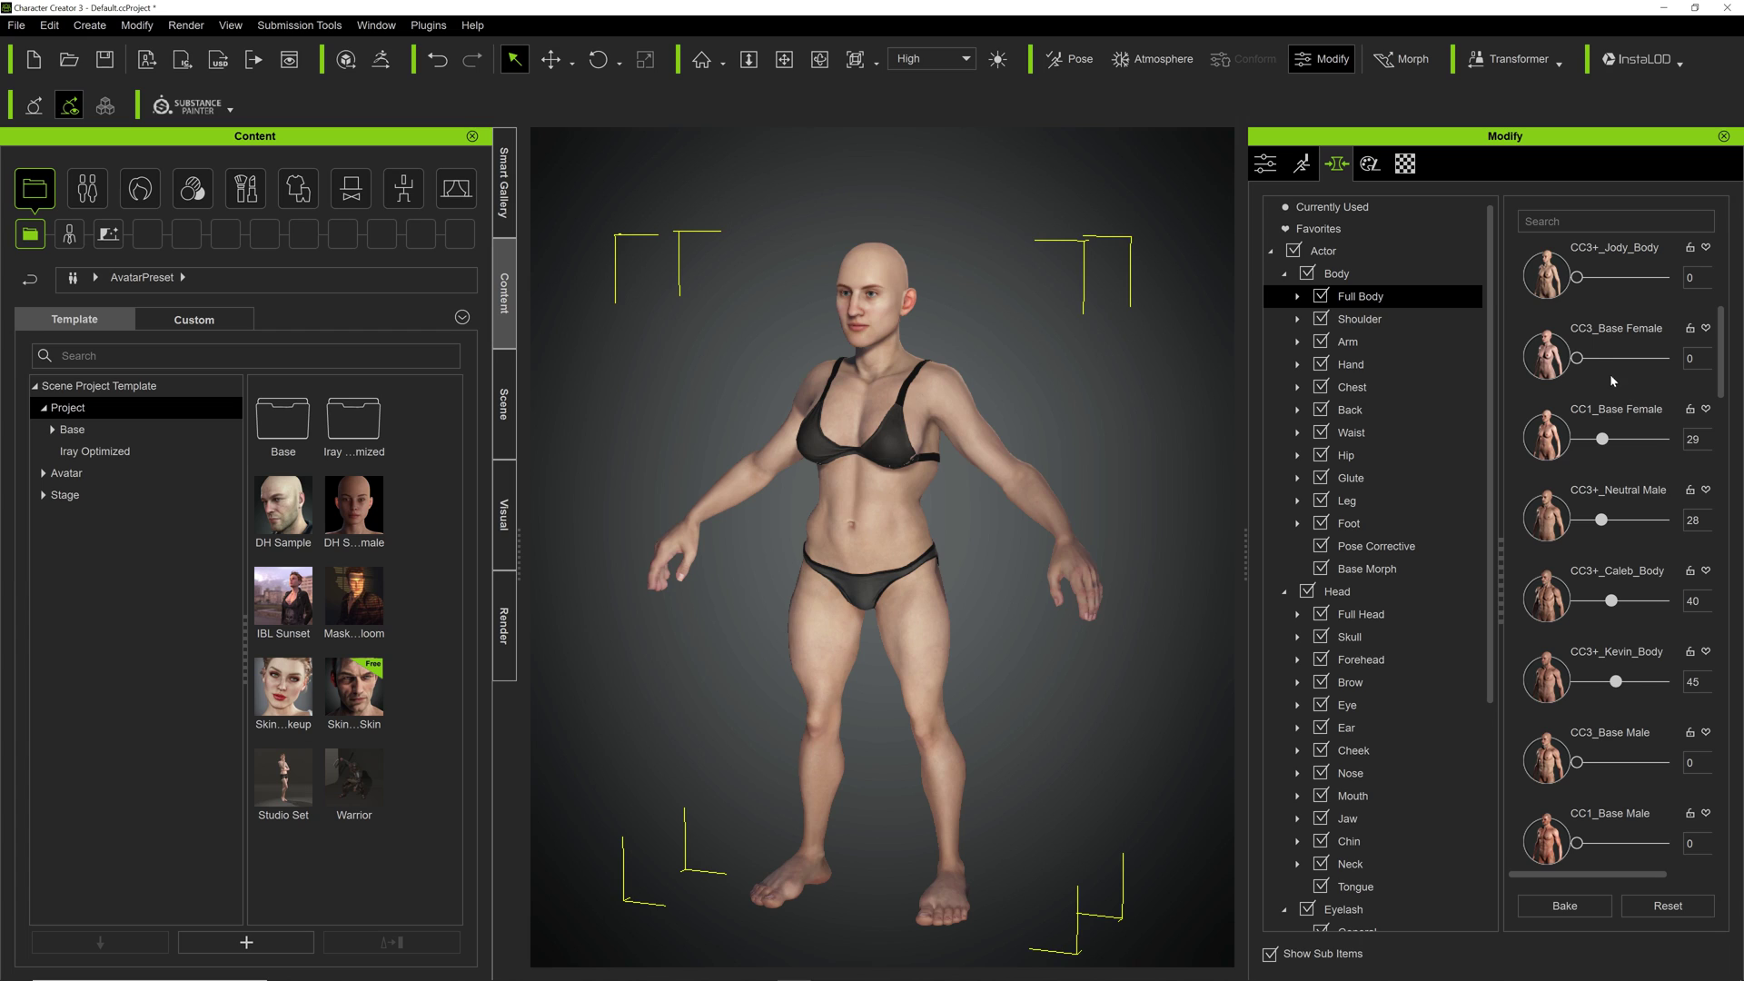
{"action": "left_click_drag", "start_coordinate": [1581, 362], "coordinate": [1603, 363]}
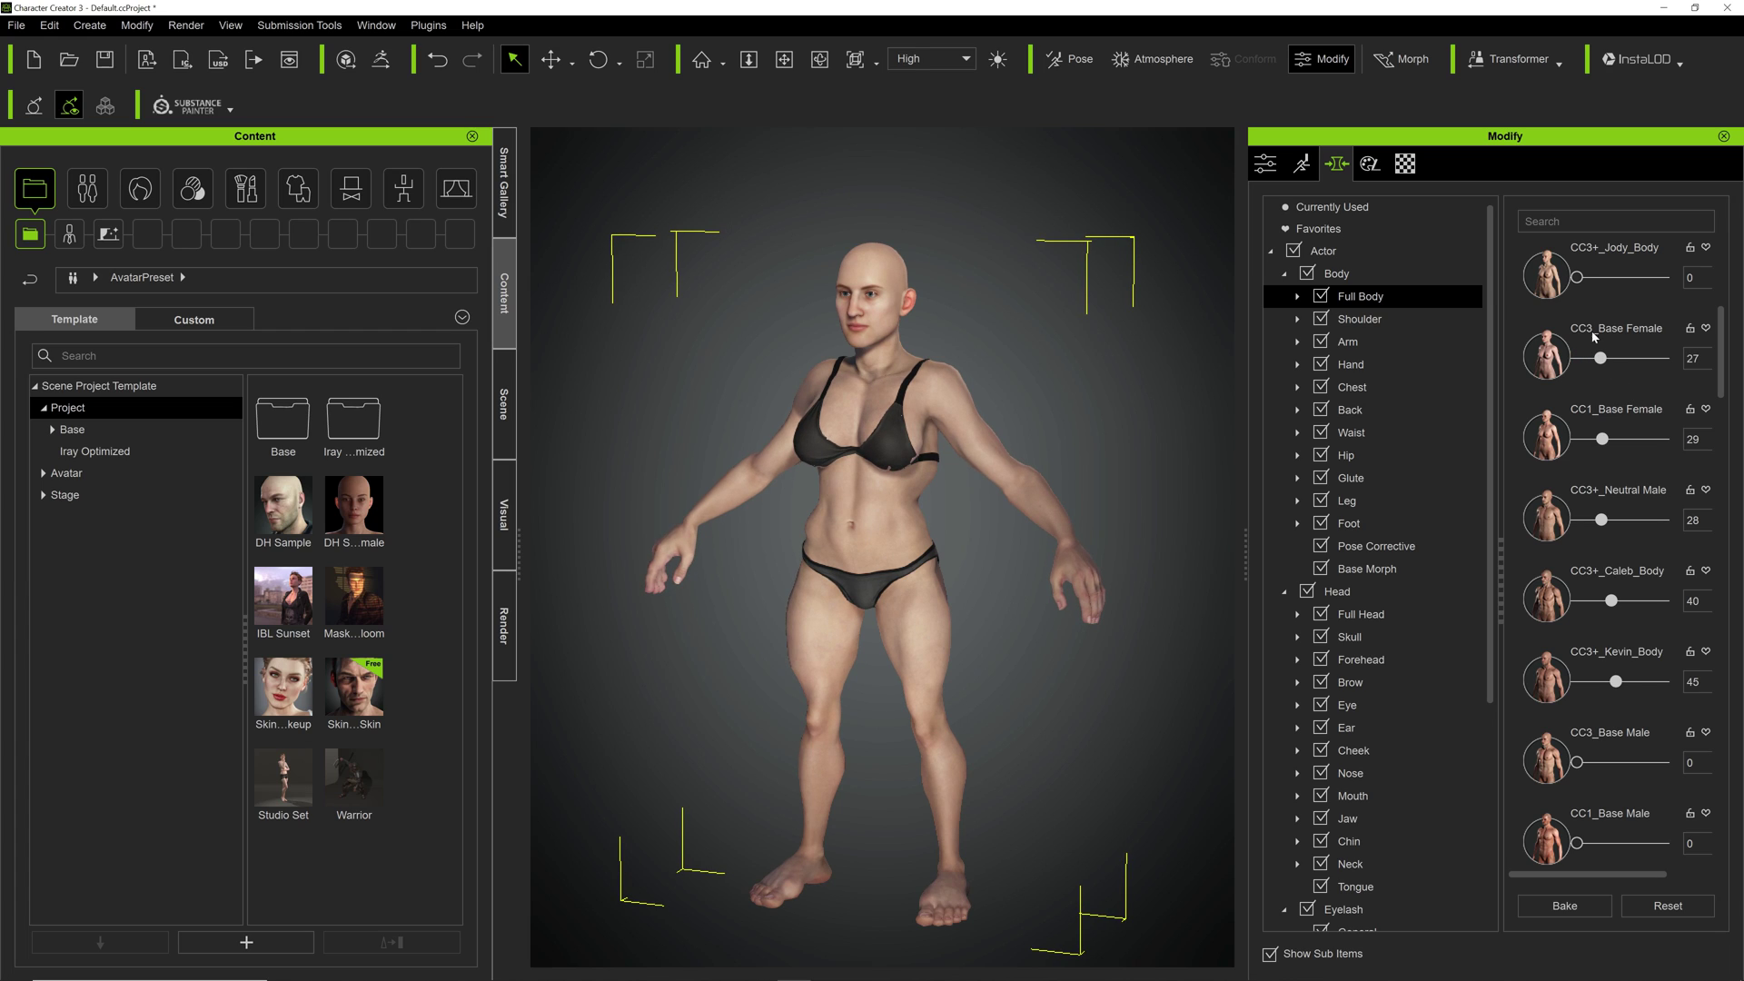
{"action": "mouse_move", "coordinate": [1577, 278]}
{"action": "left_mouse_down"}
{"action": "mouse_move", "coordinate": [1595, 278]}
{"action": "mouse_move", "coordinate": [1584, 287]}
{"action": "left_mouse_up"}
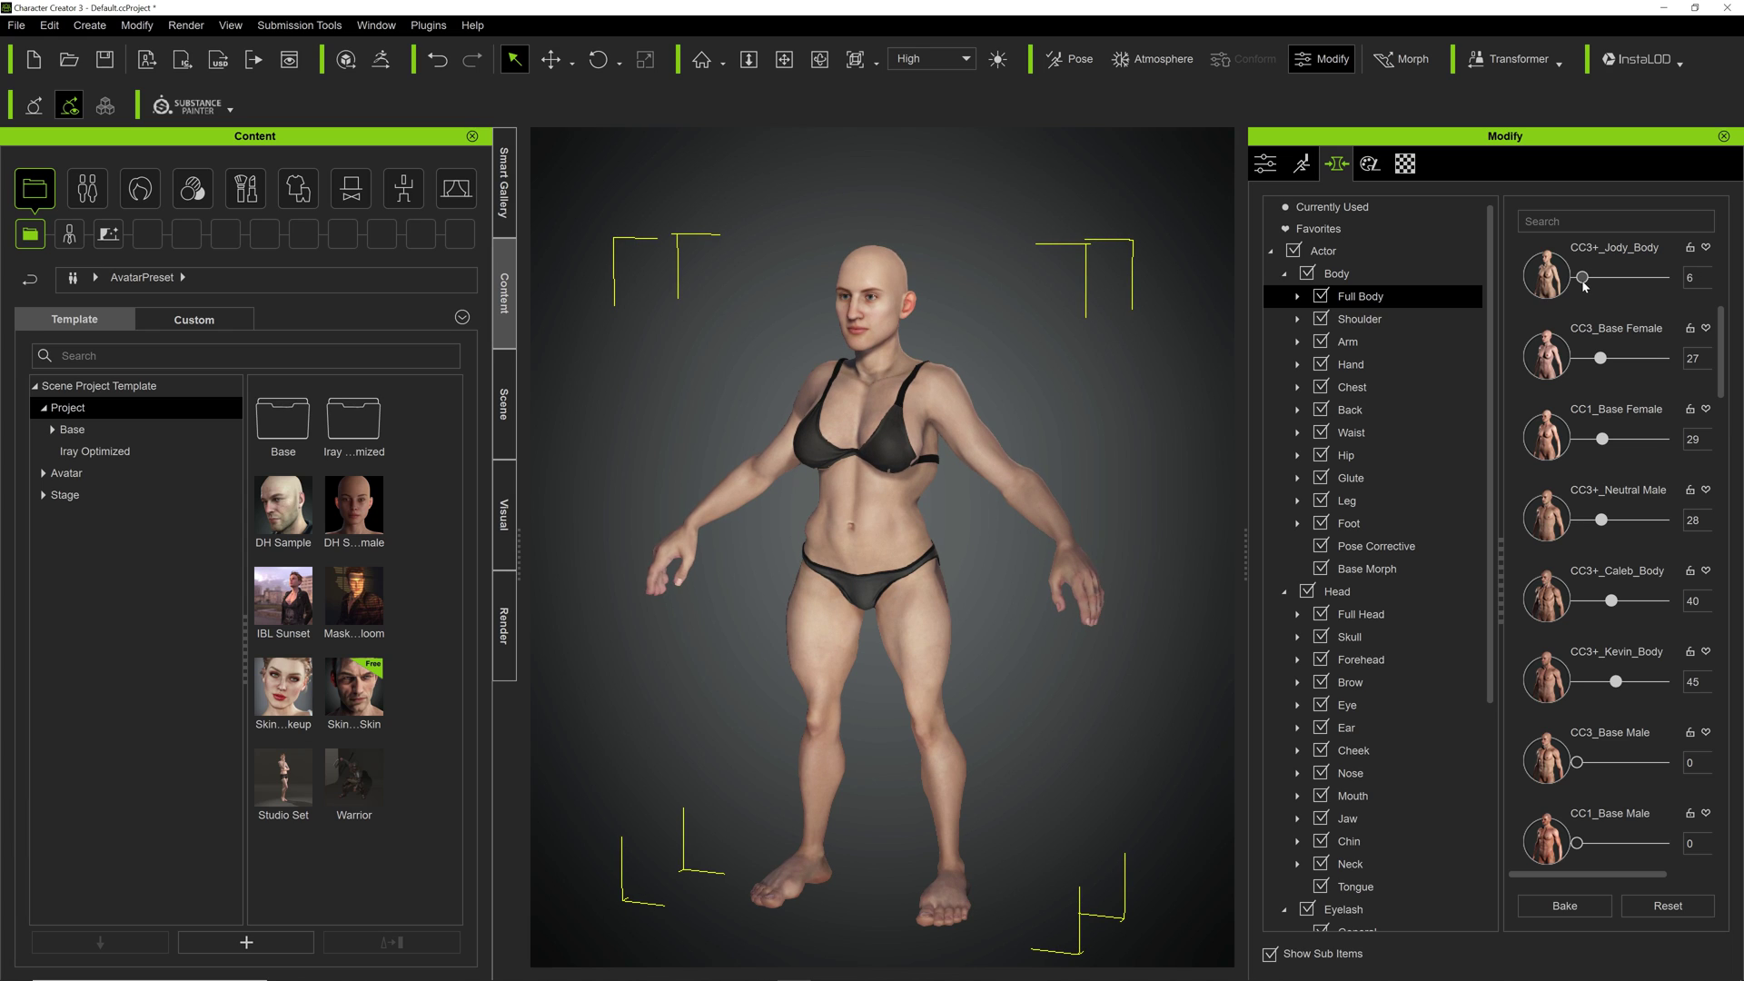
{"action": "scroll", "coordinate": [1626, 309], "scroll_direction": "up", "scroll_amount": 2}
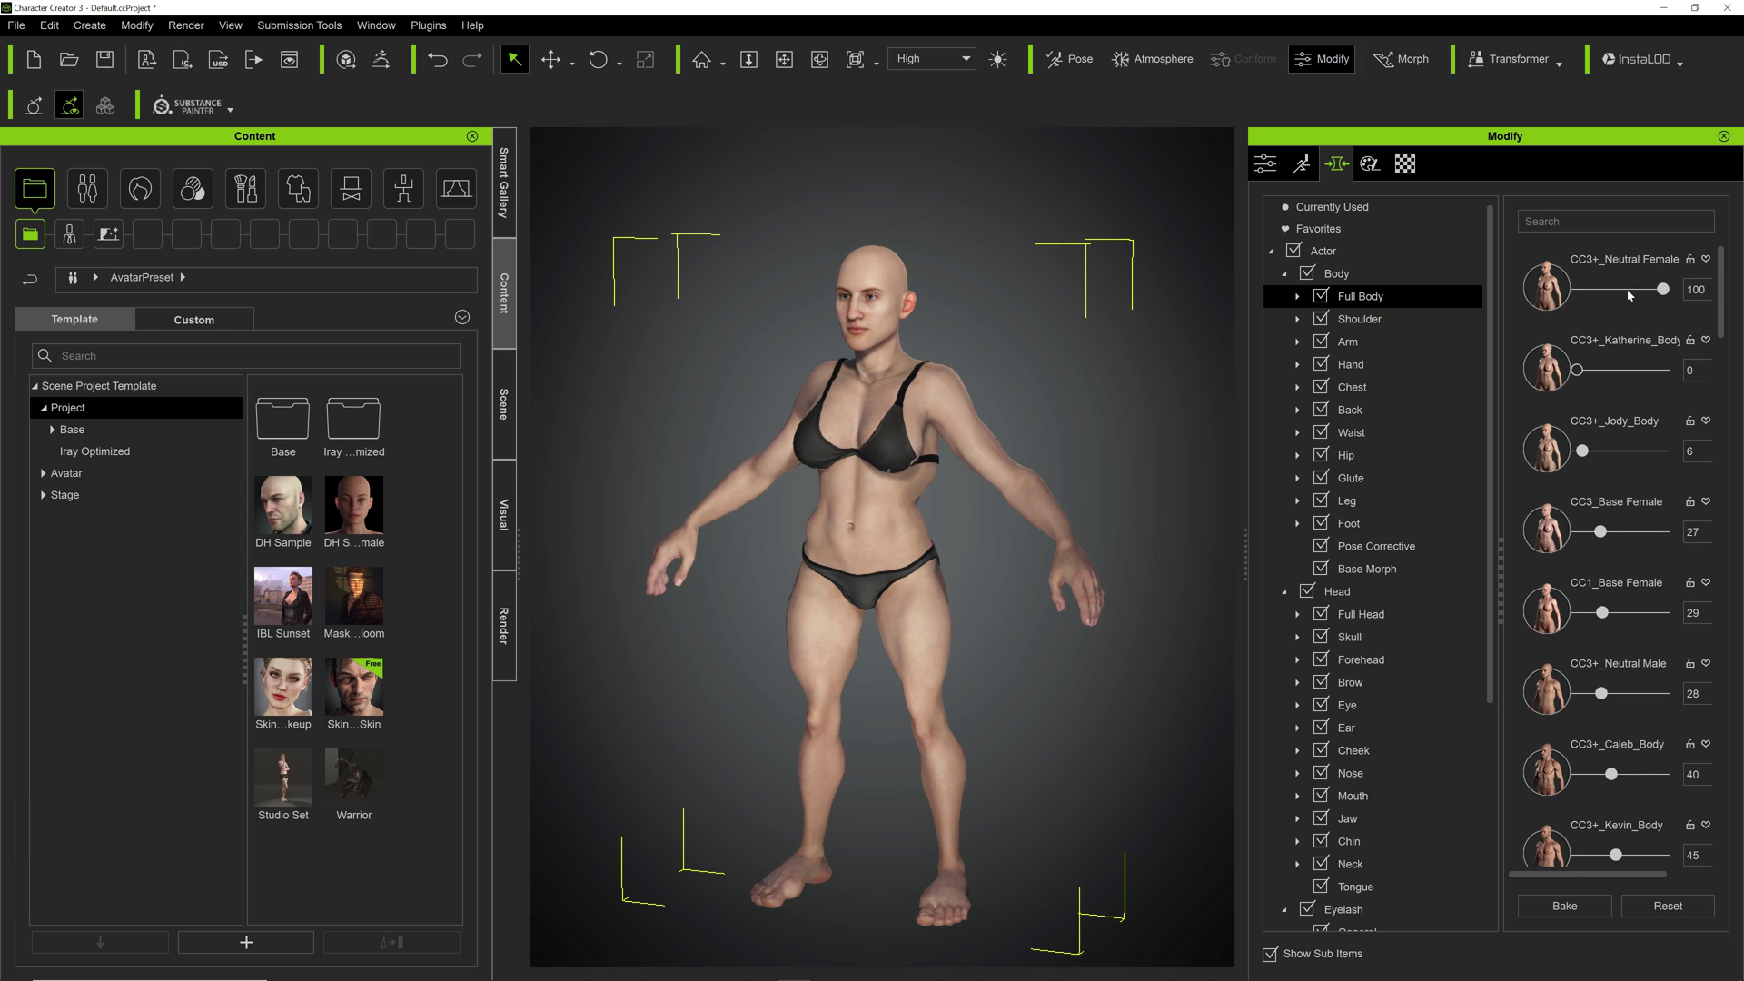
{"action": "scroll", "coordinate": [1635, 443], "scroll_direction": "down", "scroll_amount": 10}
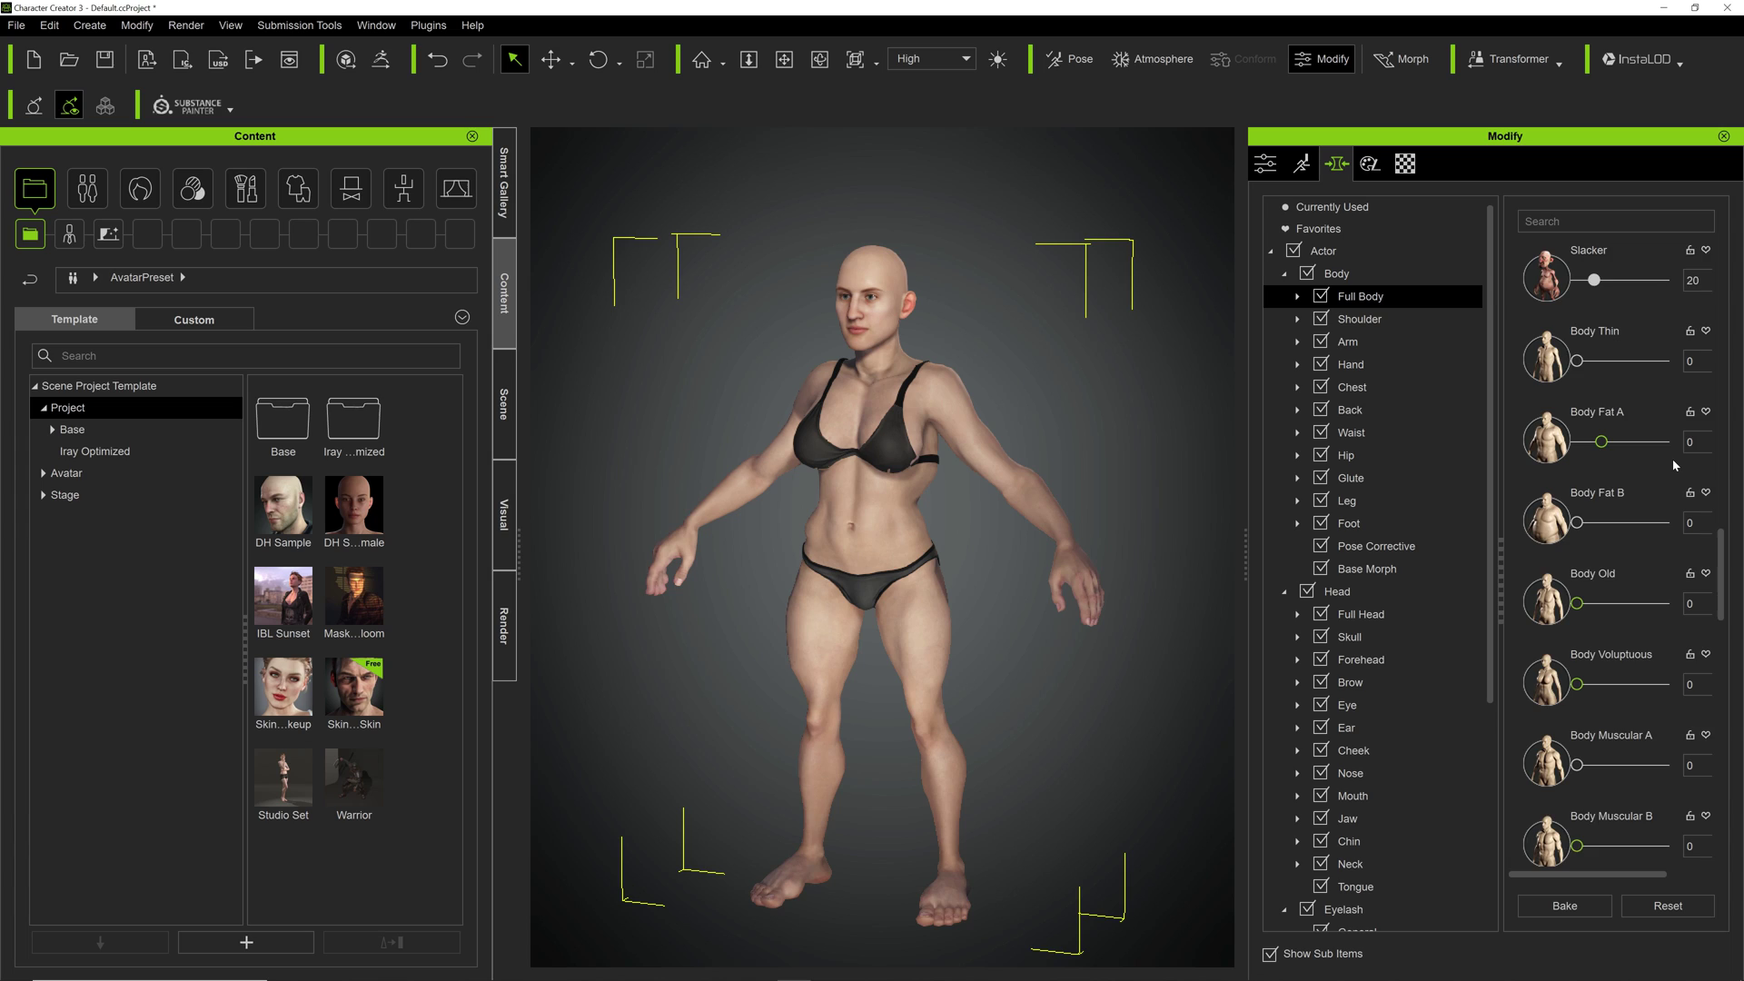
{"action": "scroll", "coordinate": [1671, 460], "scroll_direction": "down", "scroll_amount": 6}
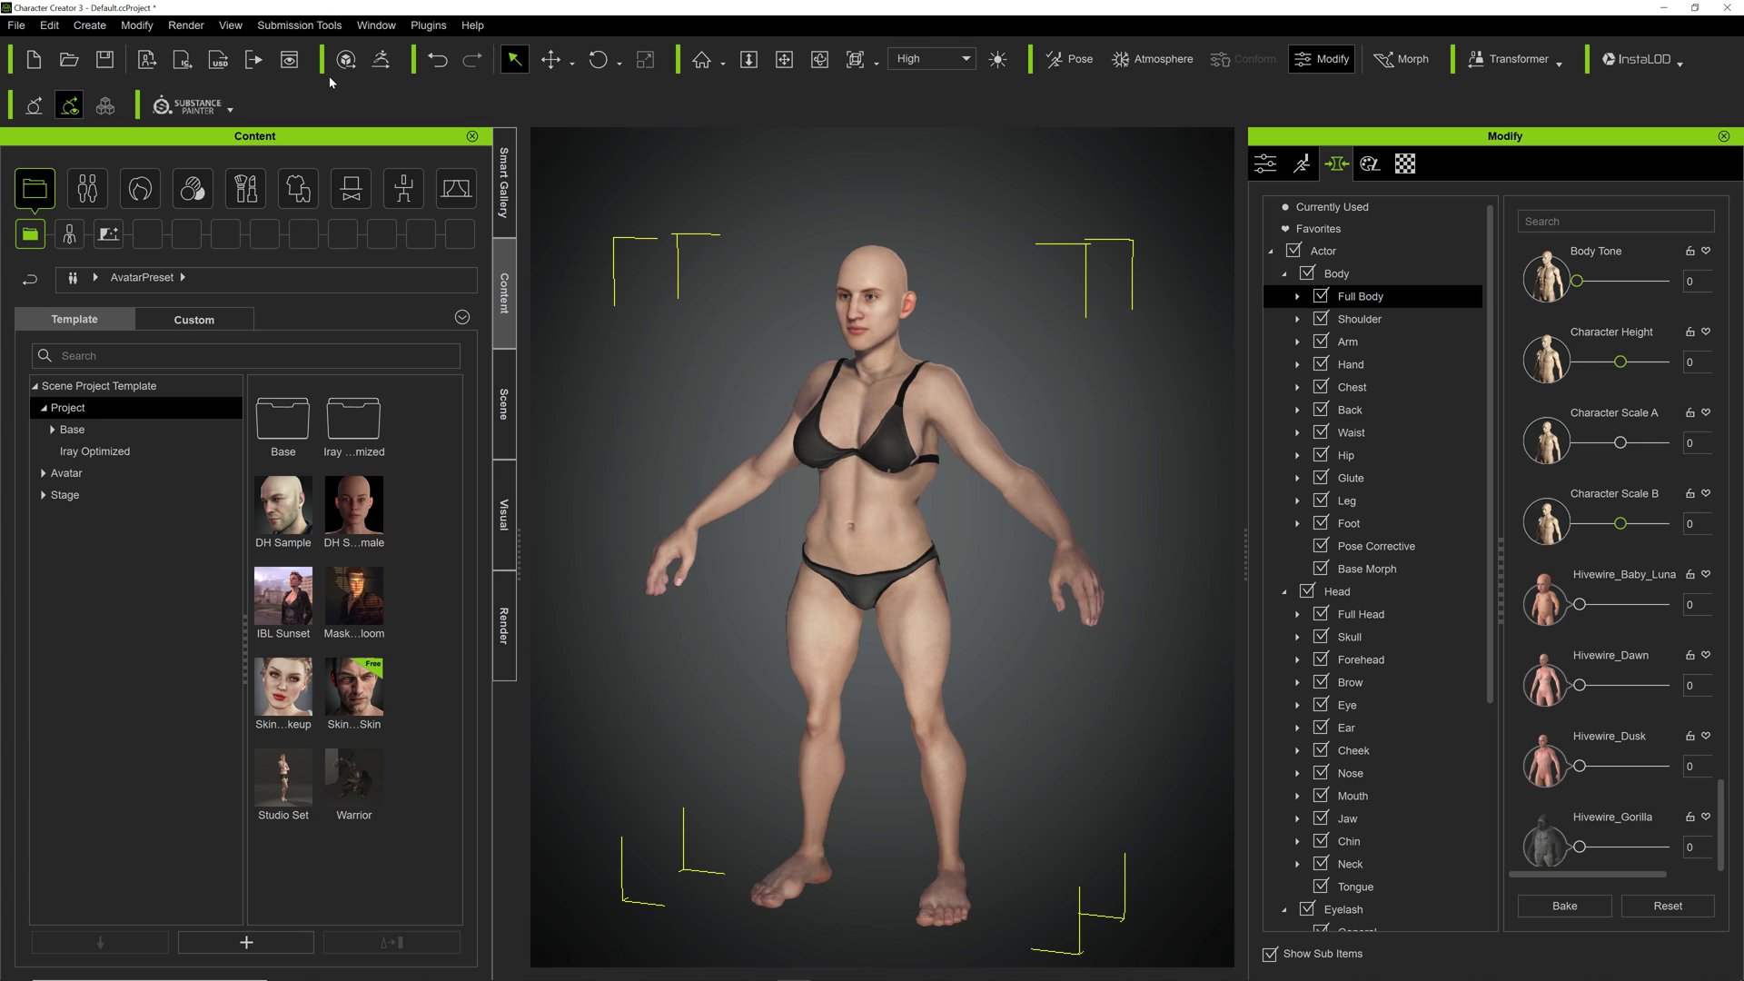
- Export the morphed character with its current pose as an OBJ file named CreatureModel, with Z-Up axis and hidden mesh removed
{"action": "left_click", "coordinate": [15, 25]}
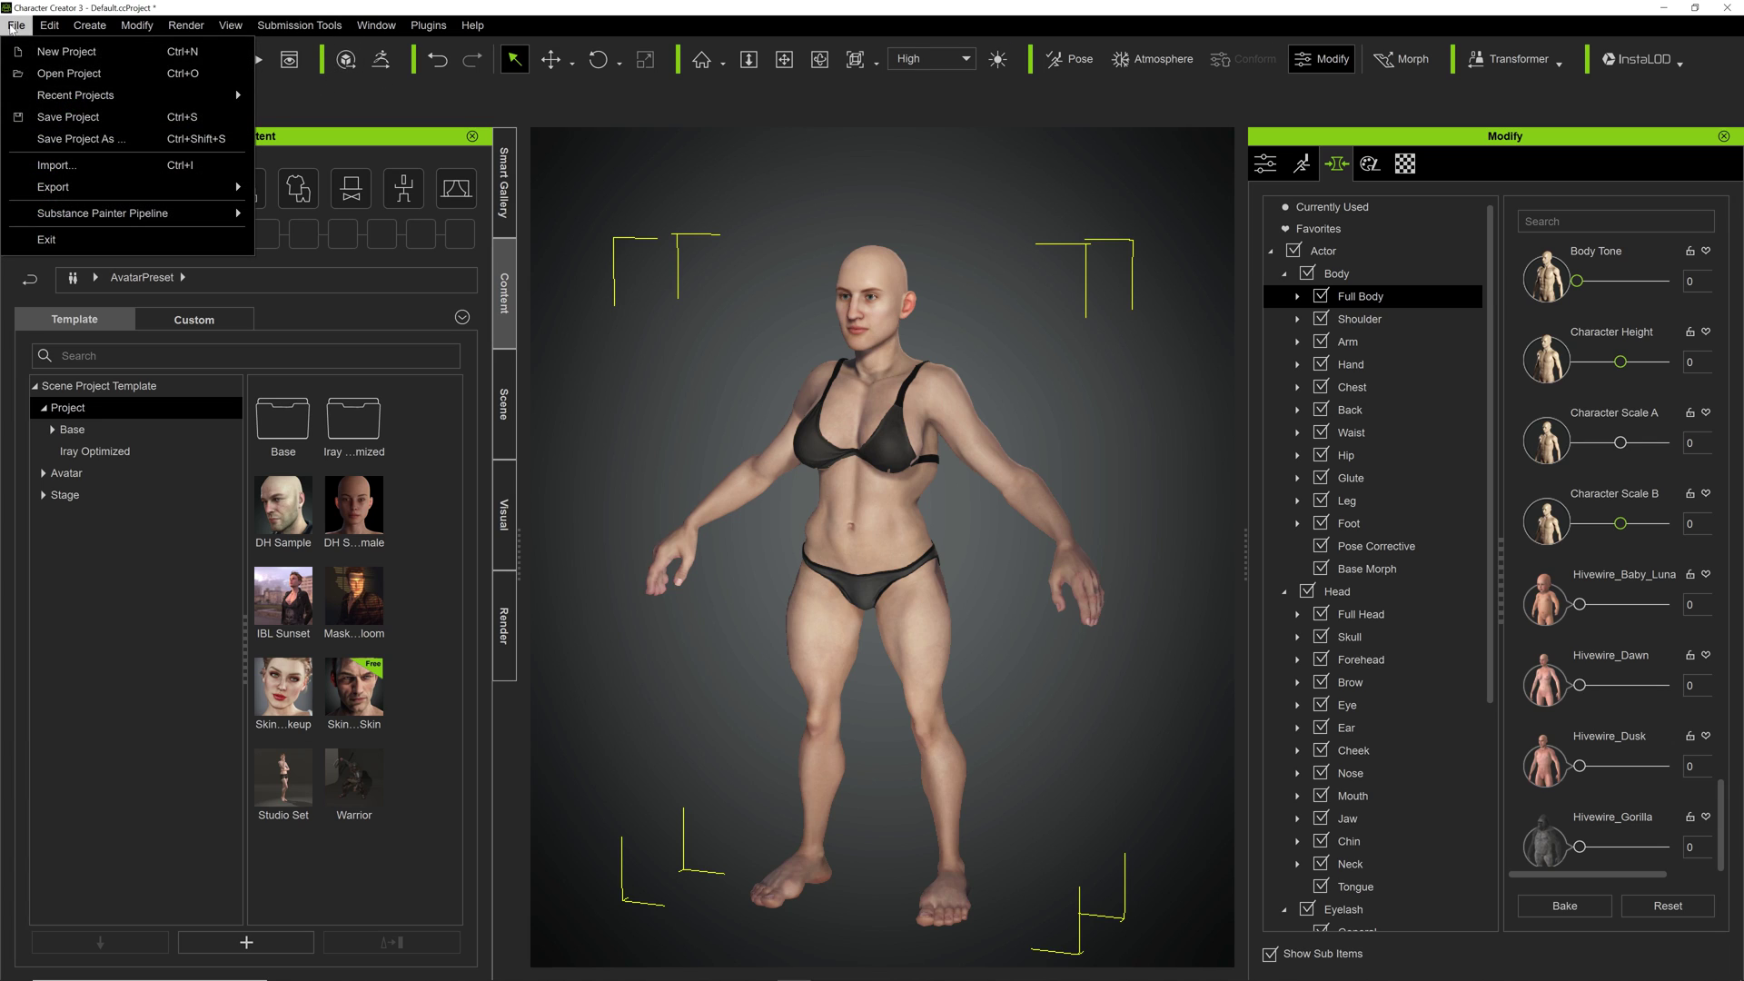
{"action": "mouse_move", "coordinate": [88, 187]}
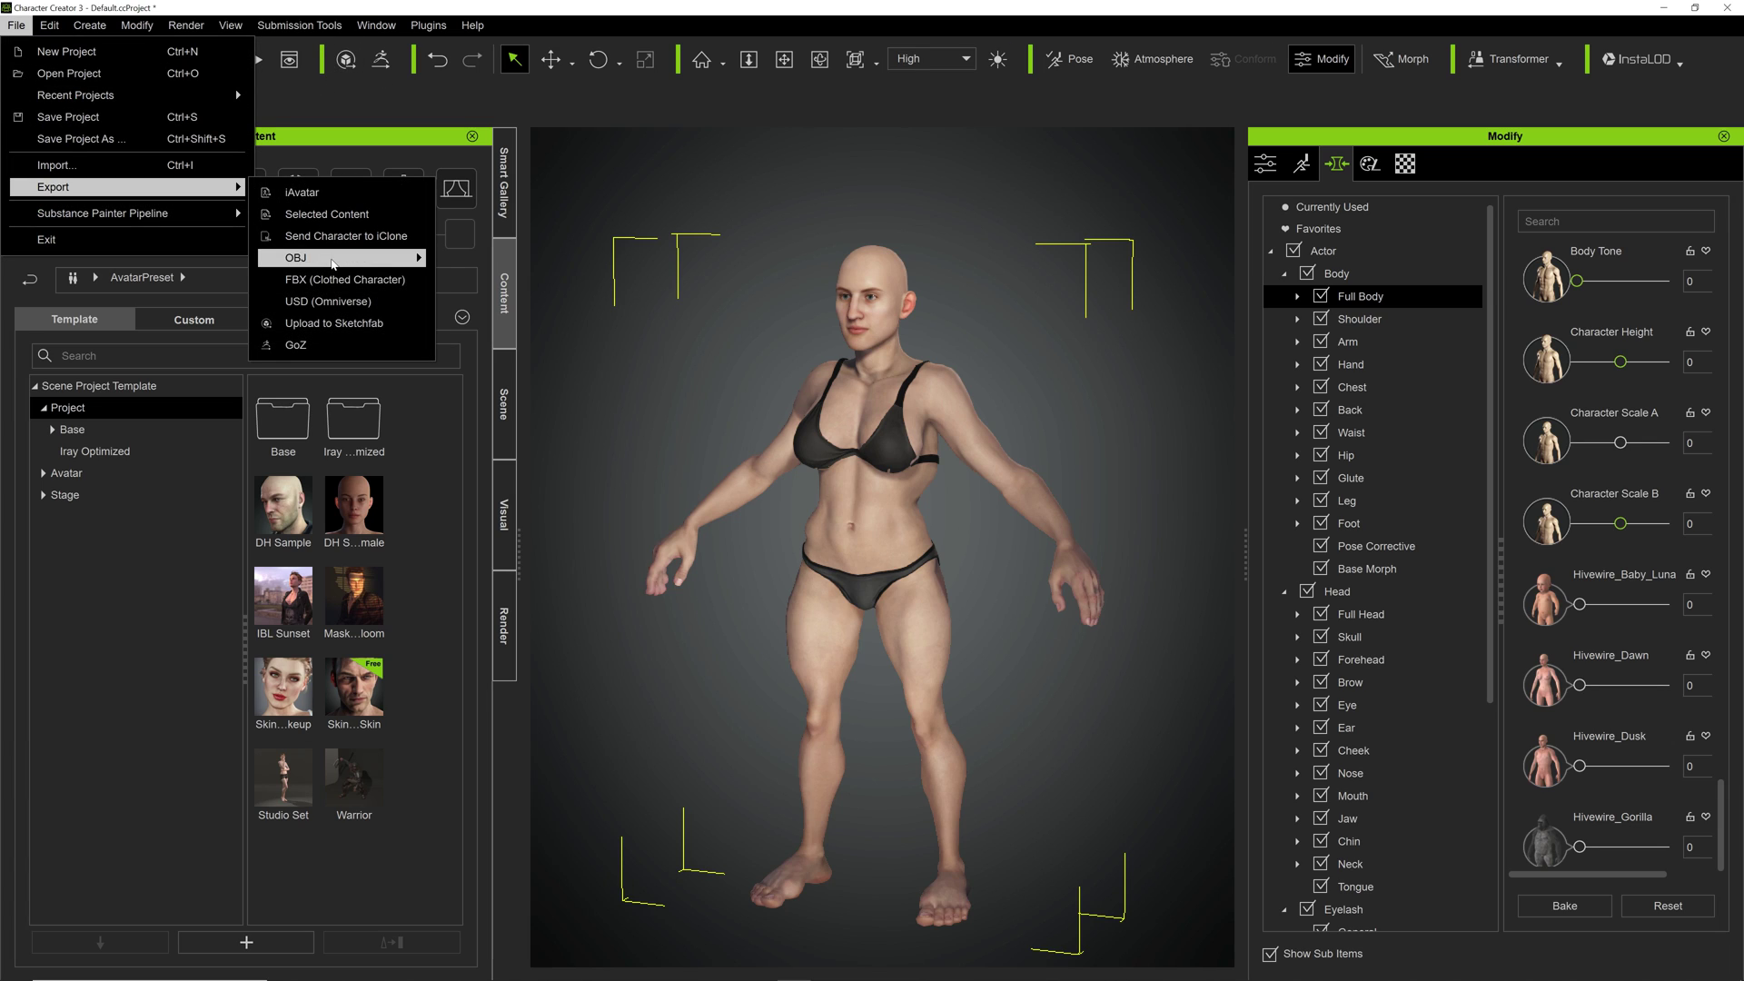
{"action": "mouse_move", "coordinate": [334, 264]}
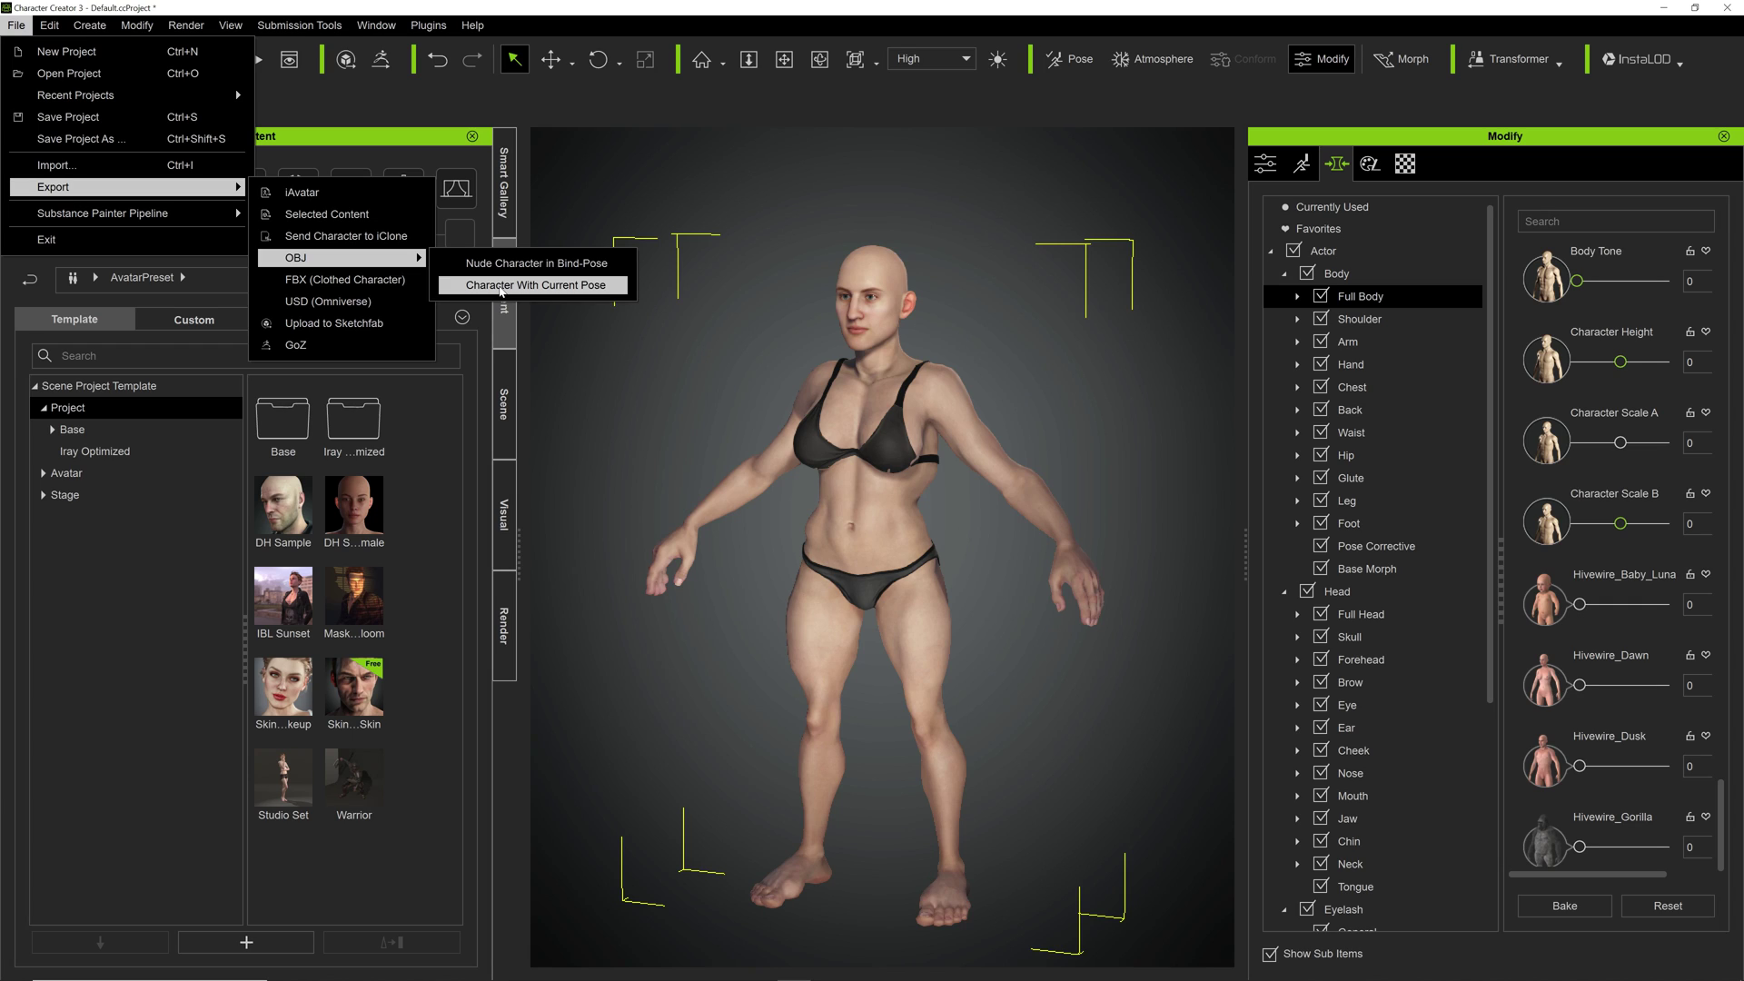
{"action": "left_click", "coordinate": [502, 287]}
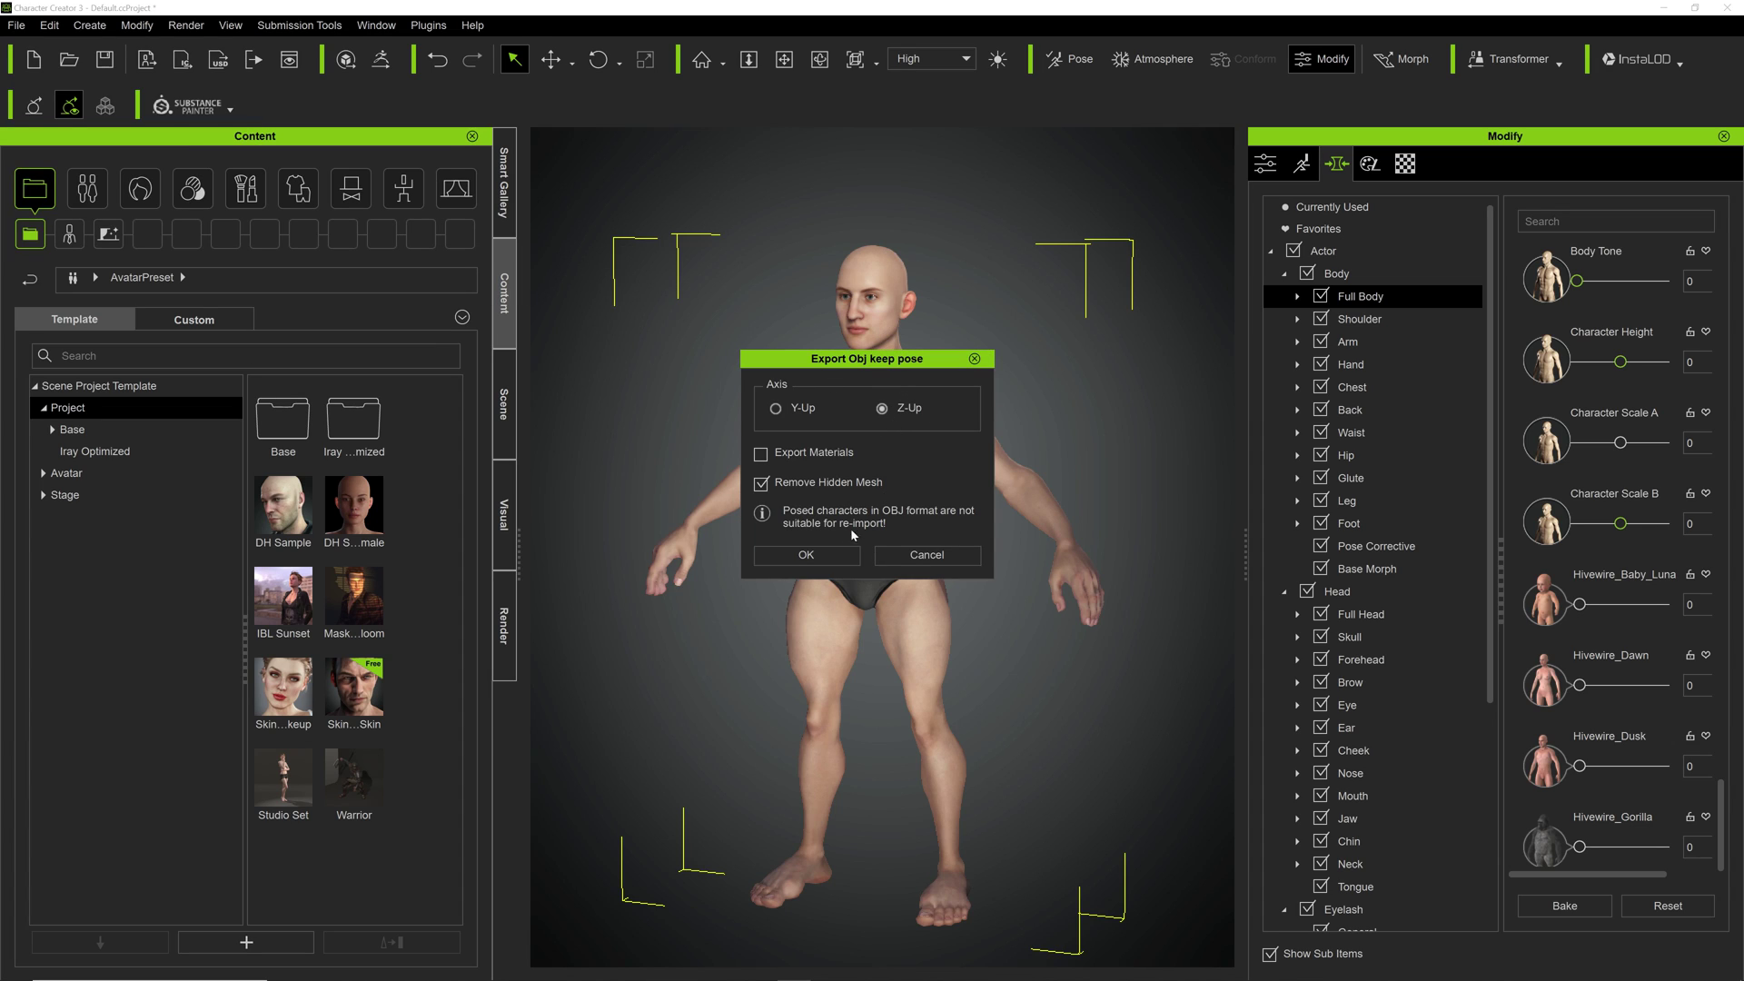
{"action": "left_click", "coordinate": [805, 555]}
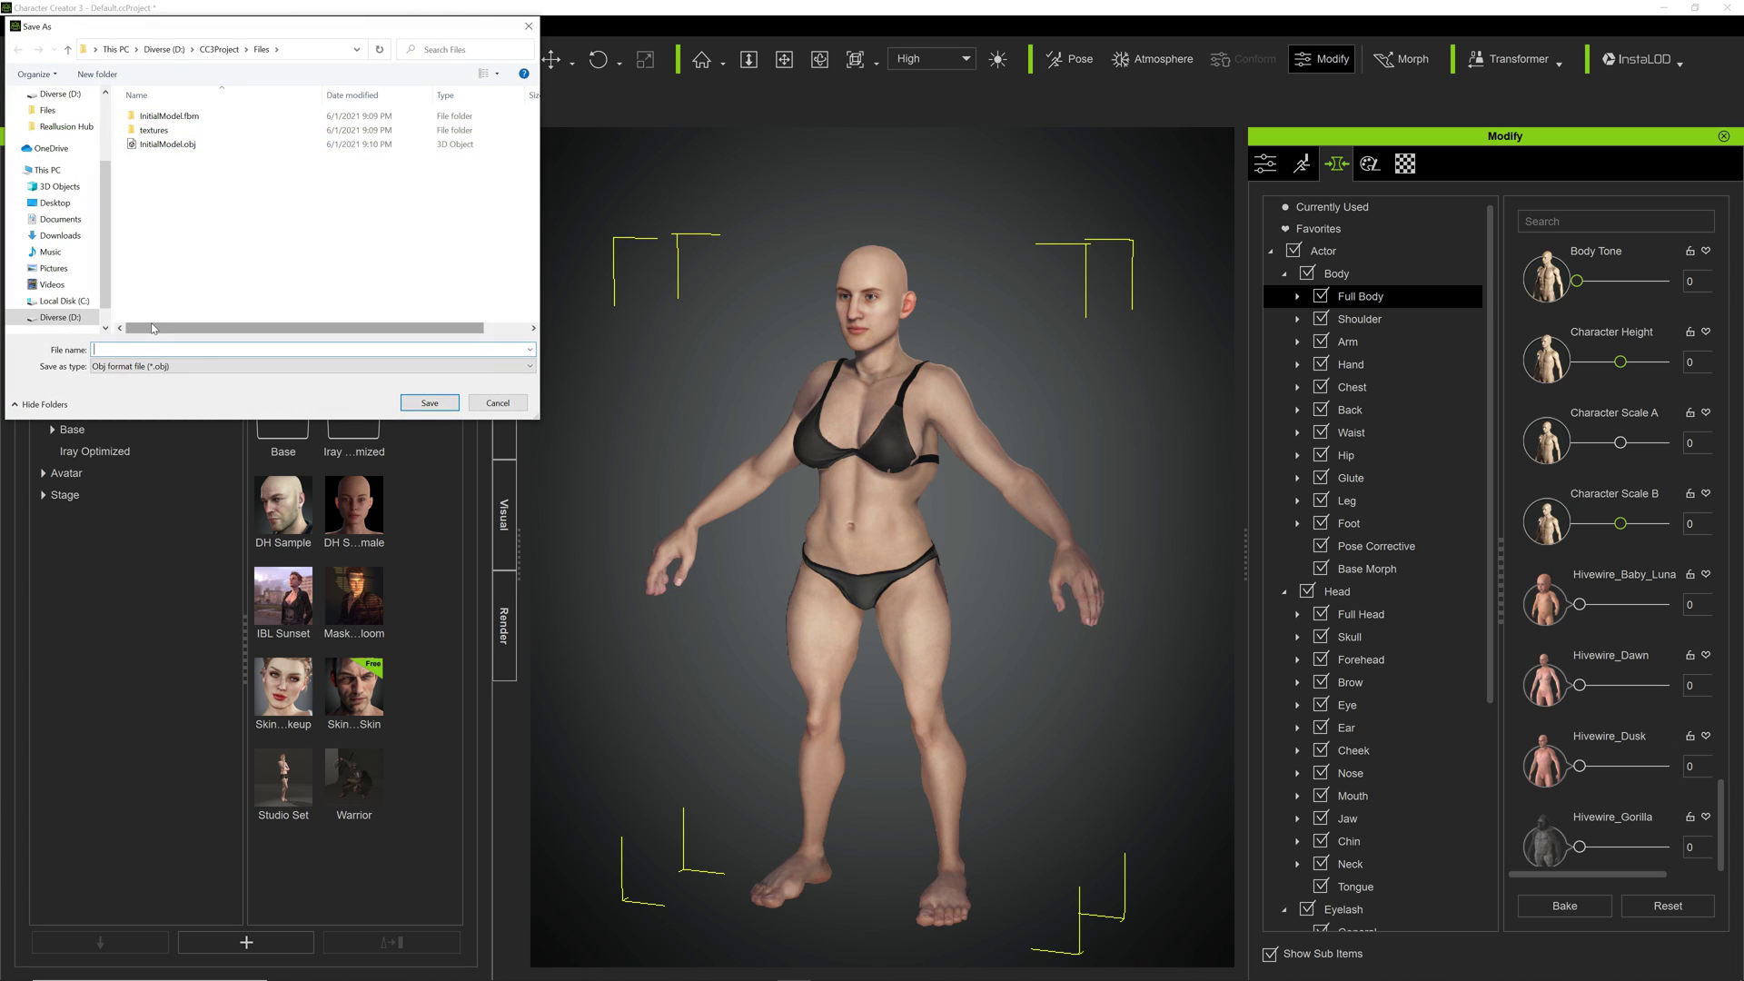
{"action": "type", "text": "Creature"}
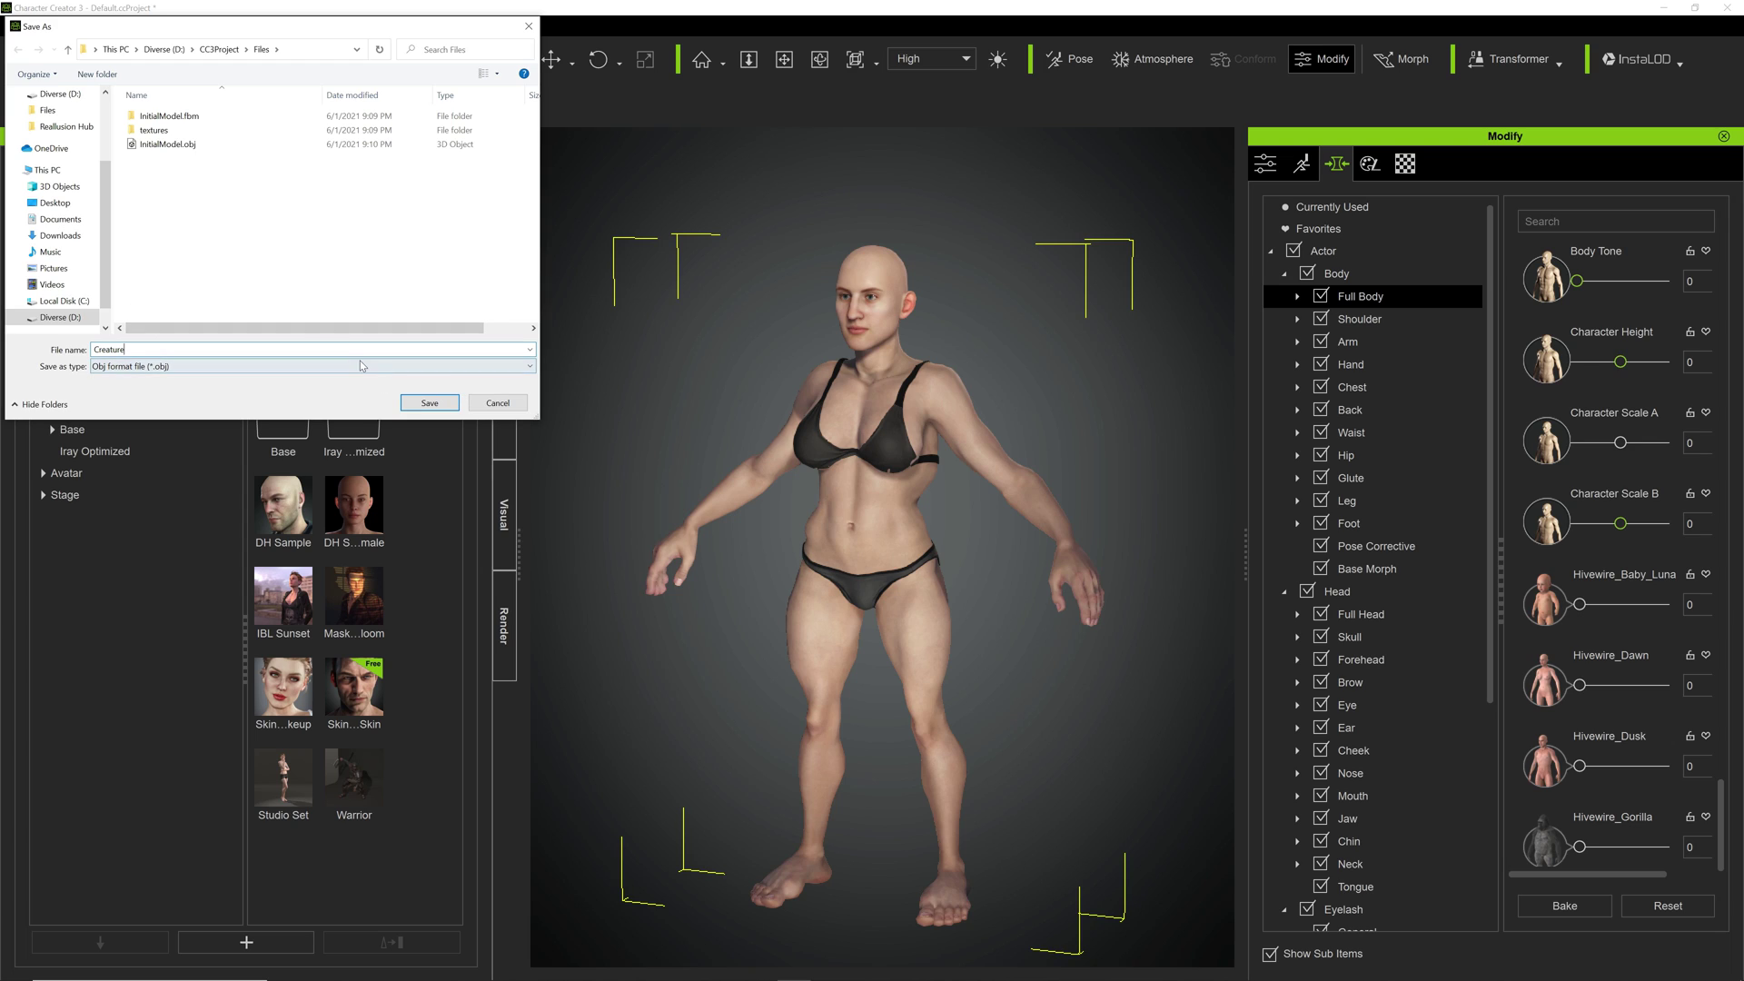
{"action": "type", "text": "Model"}
{"action": "left_click", "coordinate": [453, 402]}
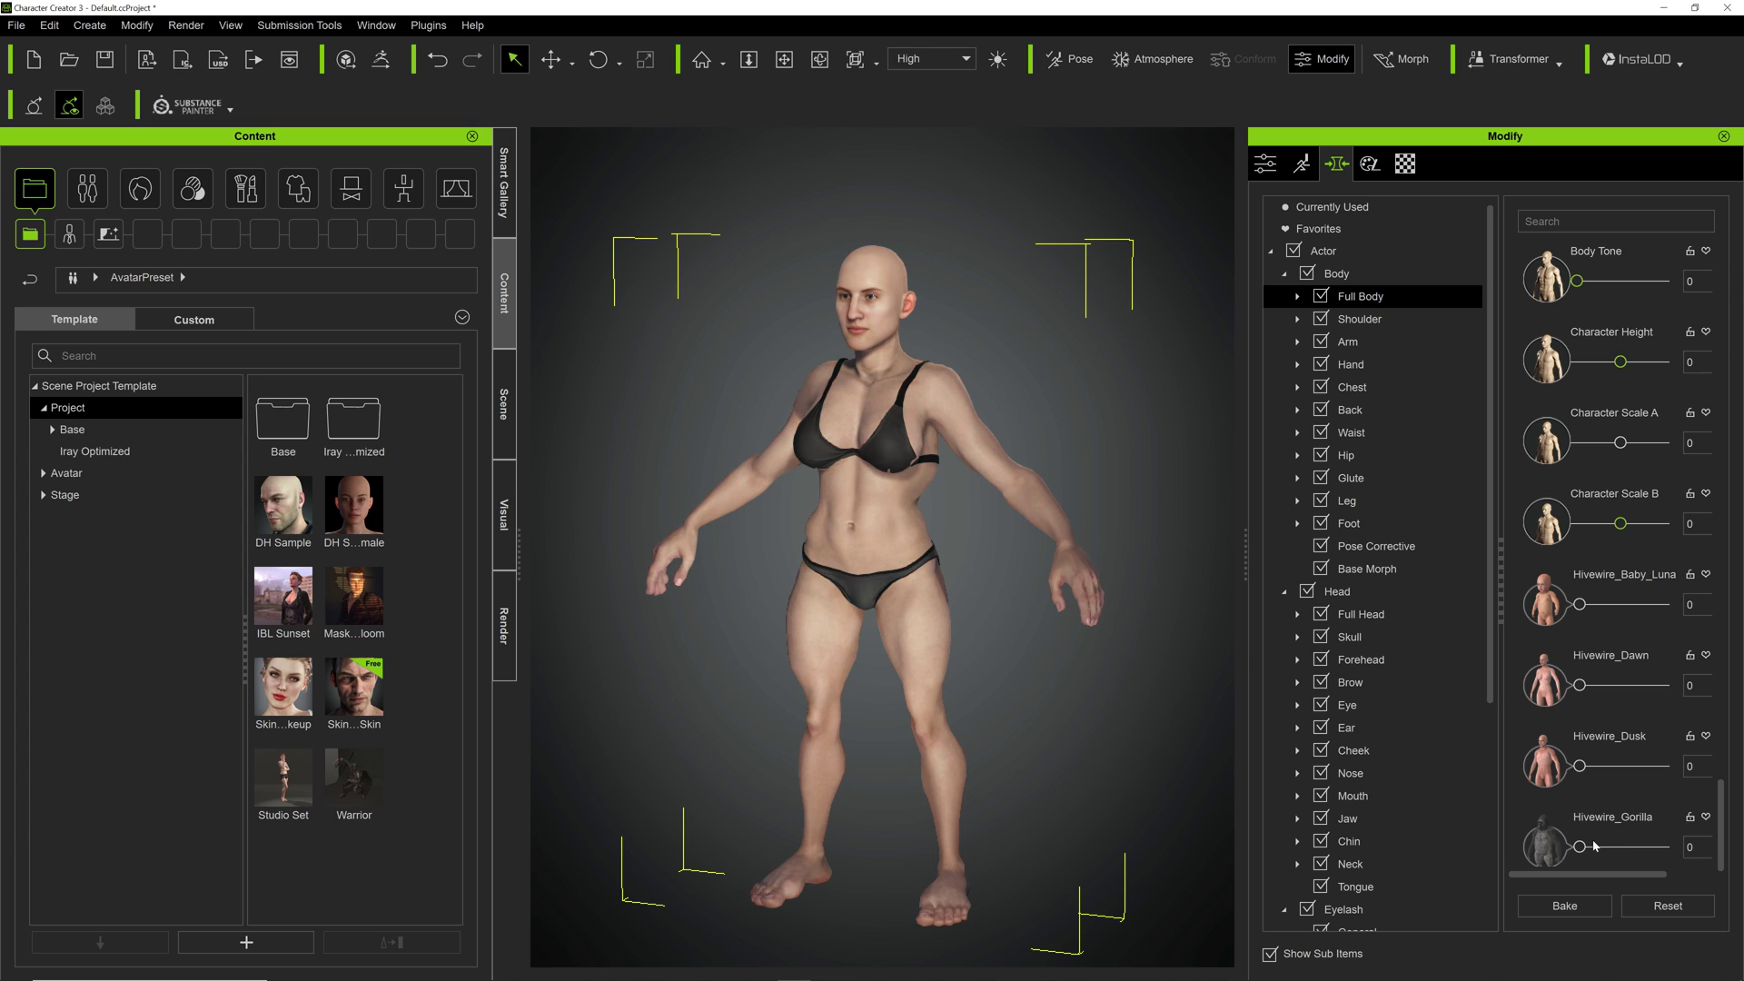
- Set the Hivewire_Gorilla morph to 44 and export the character with its current pose as GorillaModel.obj, using Z-Up and hidden mesh removal
{"action": "left_click_drag", "start_coordinate": [1580, 847], "coordinate": [1624, 850]}
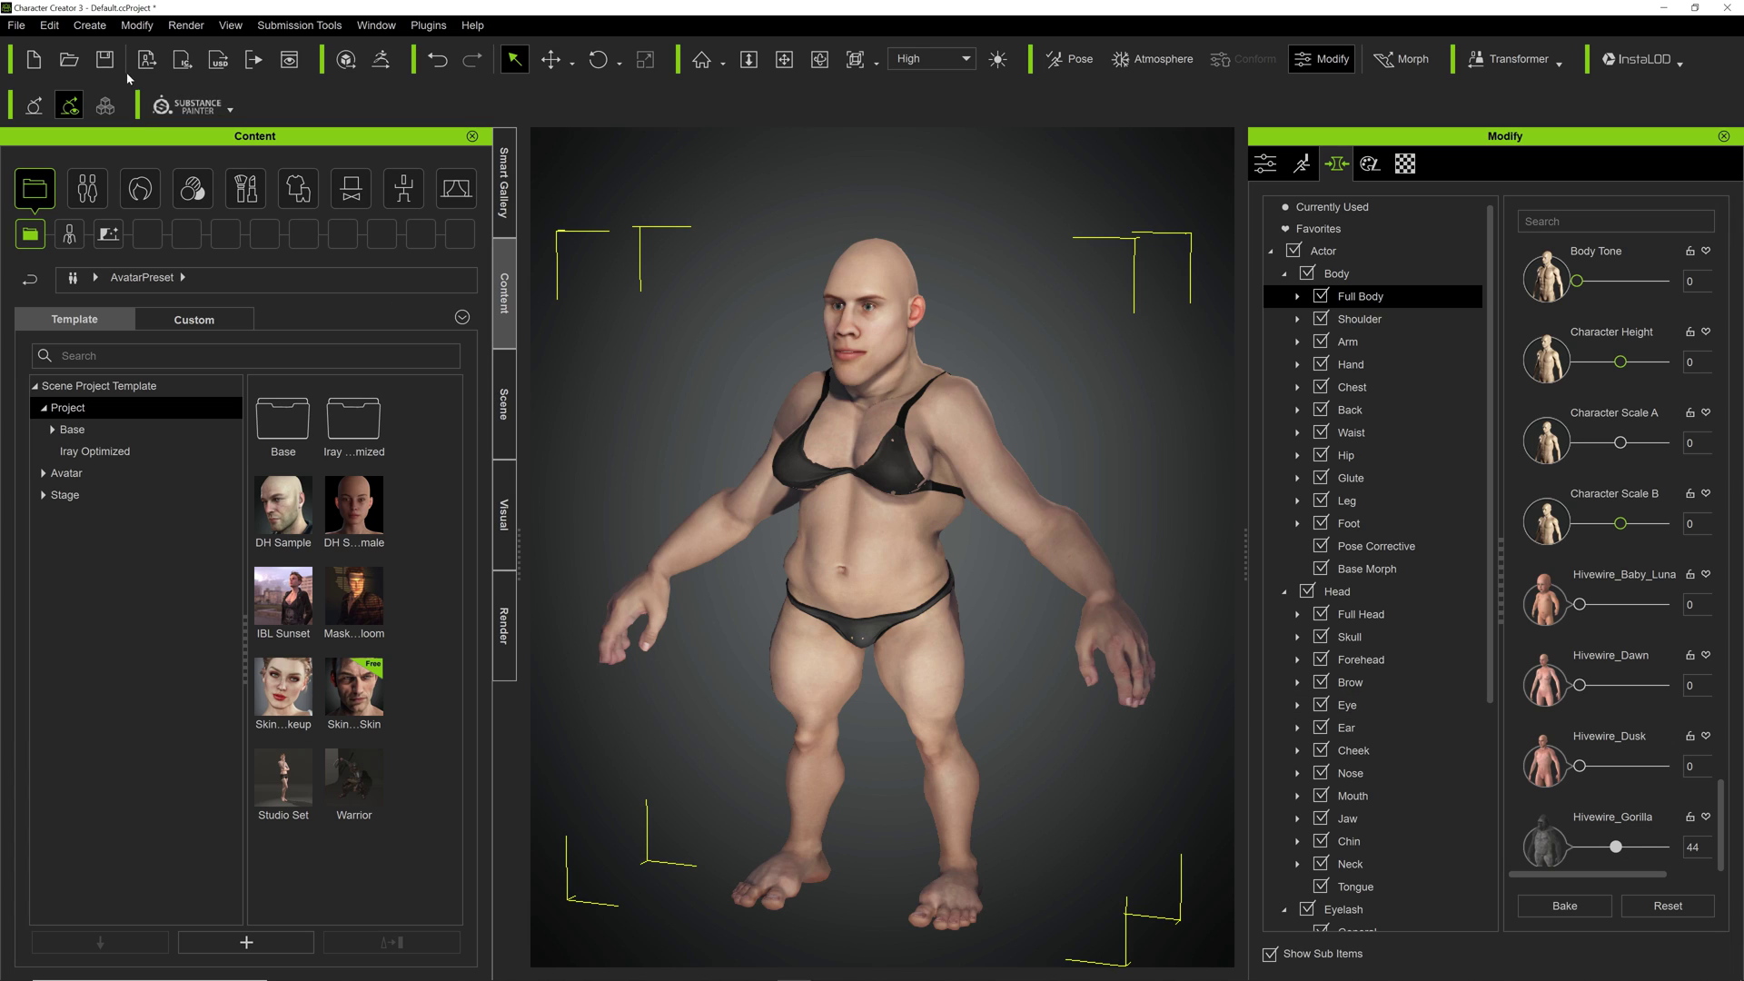
{"action": "left_click", "coordinate": [16, 25]}
{"action": "mouse_move", "coordinate": [227, 187]}
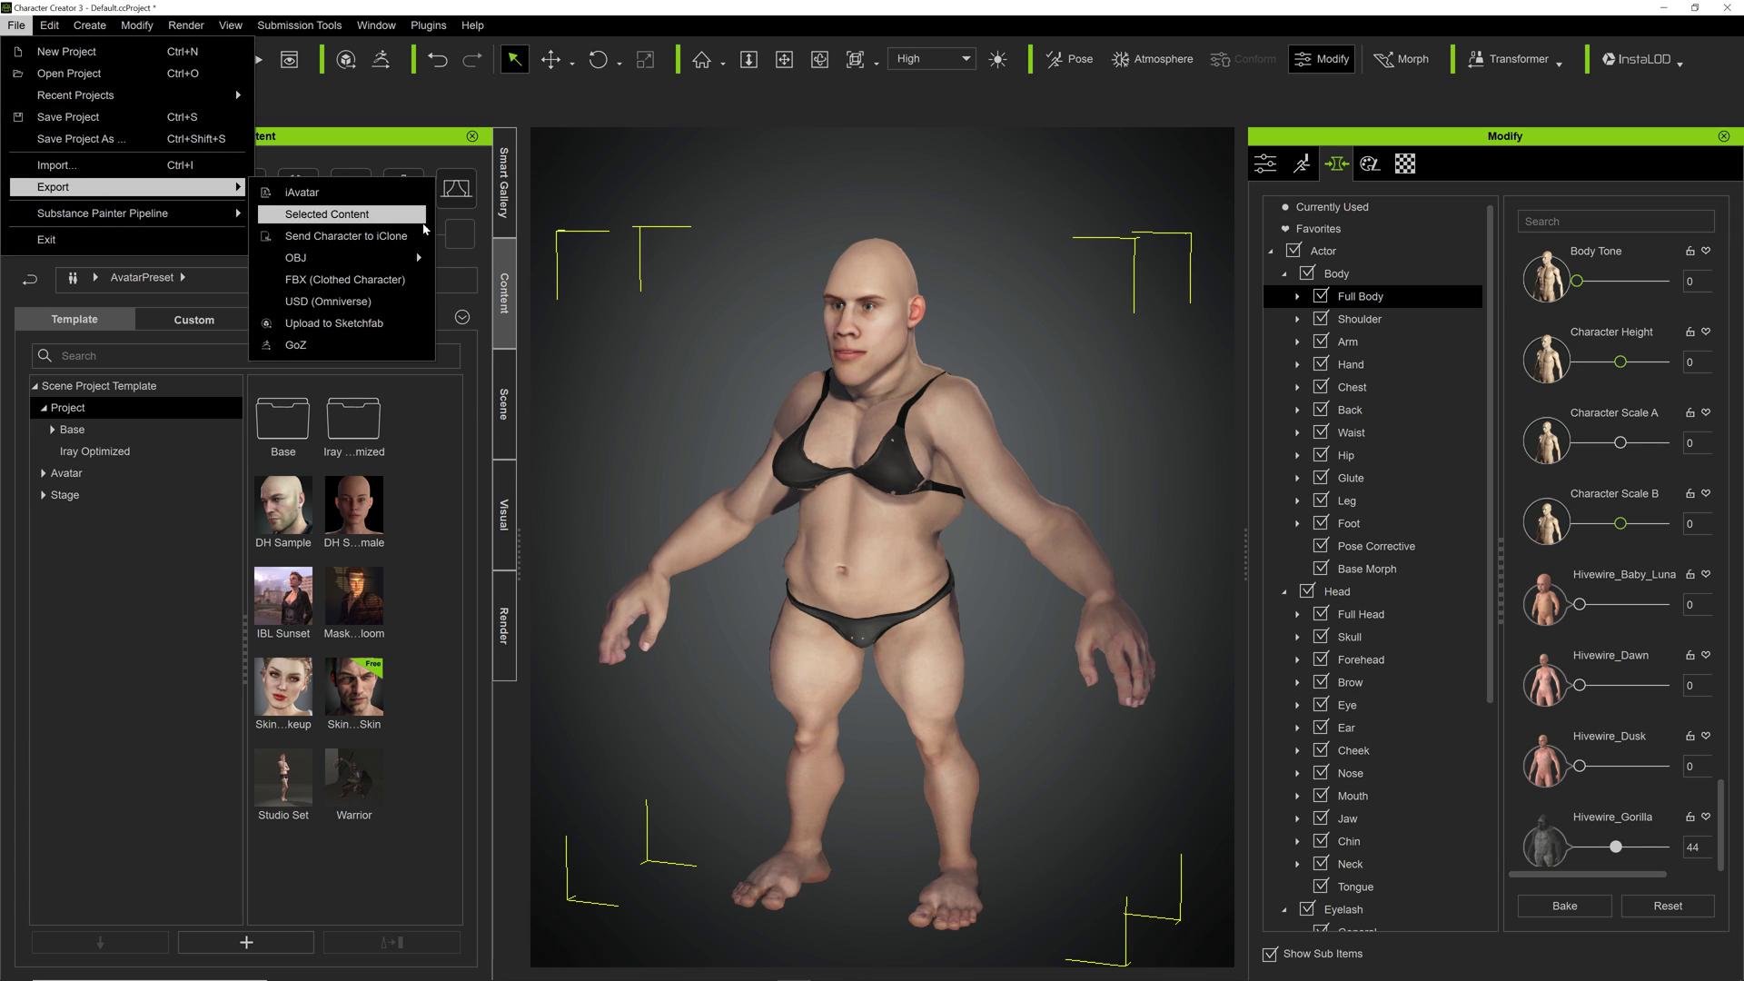
{"action": "mouse_move", "coordinate": [400, 258]}
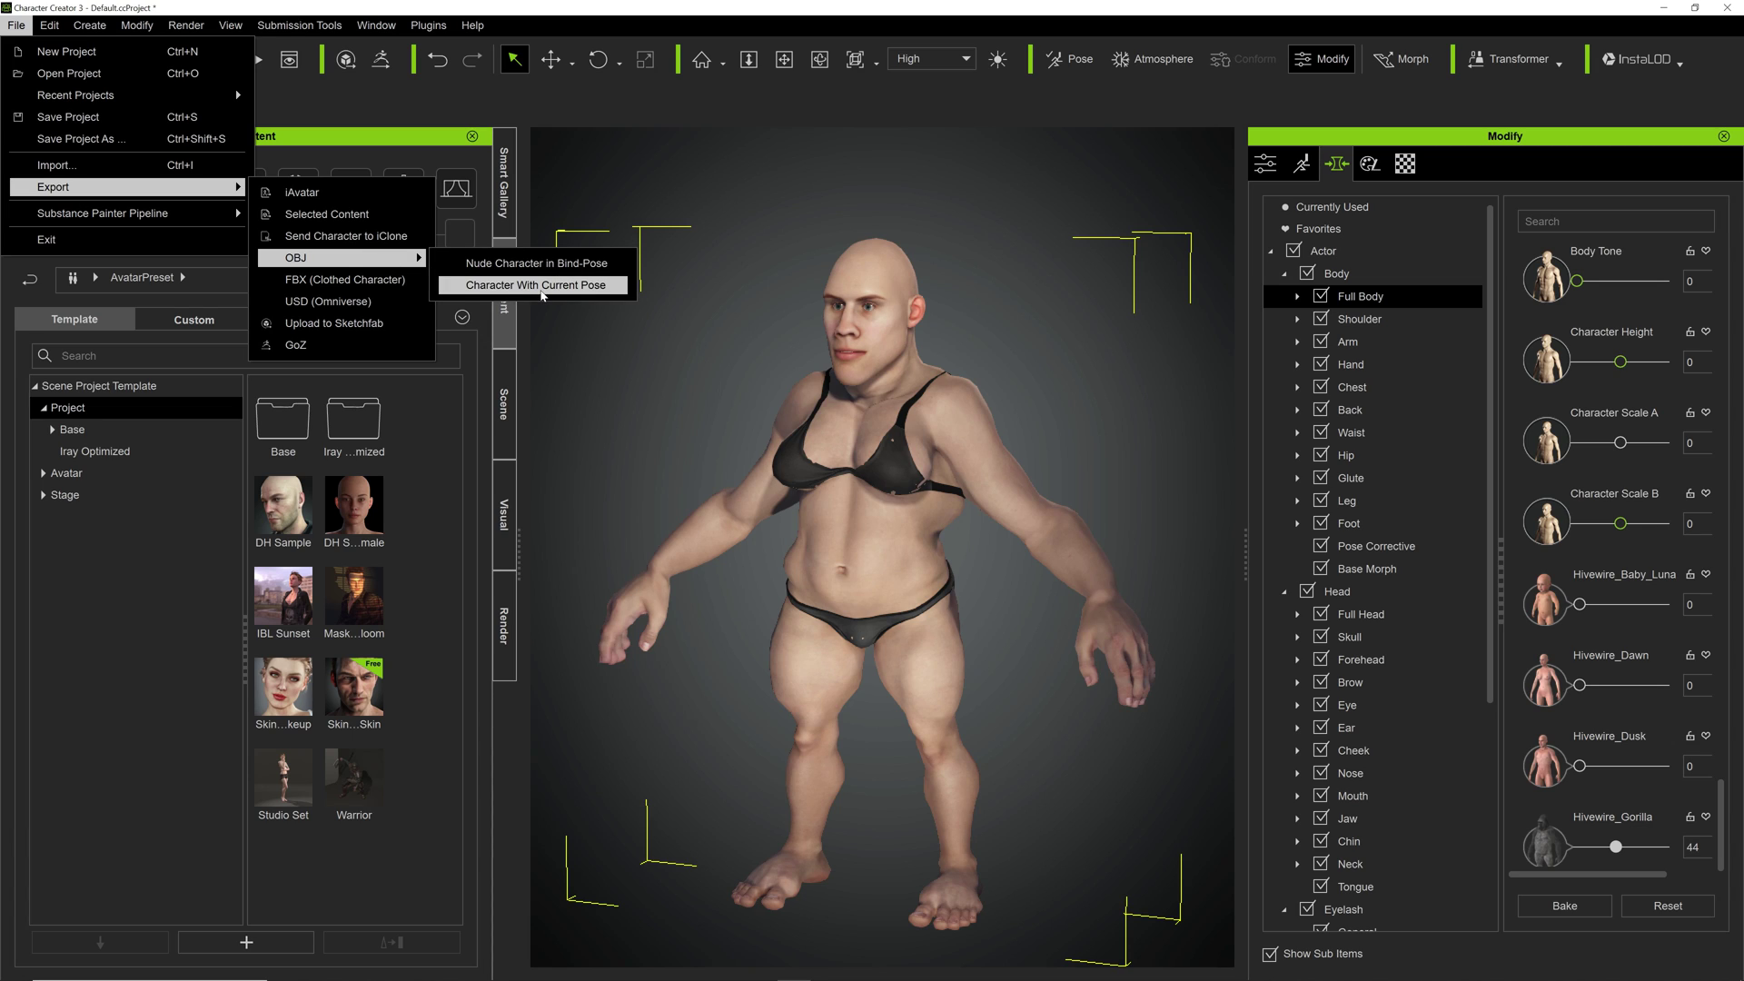
{"action": "left_click", "coordinate": [543, 286]}
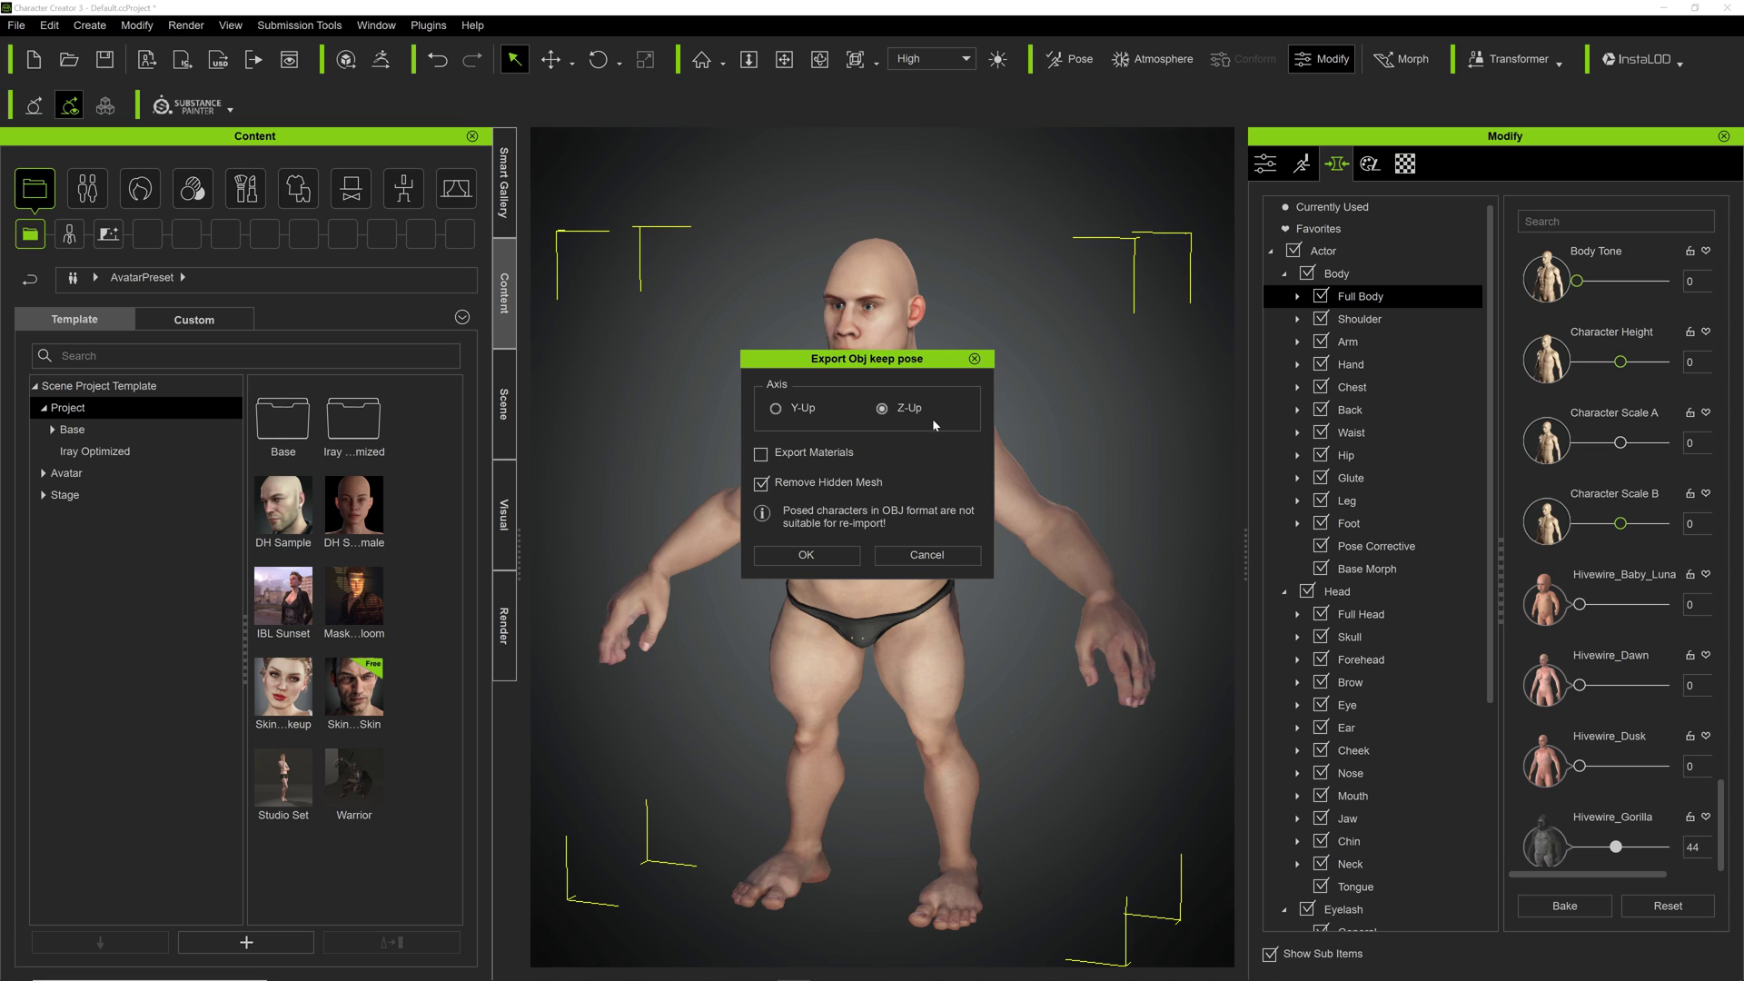
{"action": "left_click", "coordinate": [809, 555]}
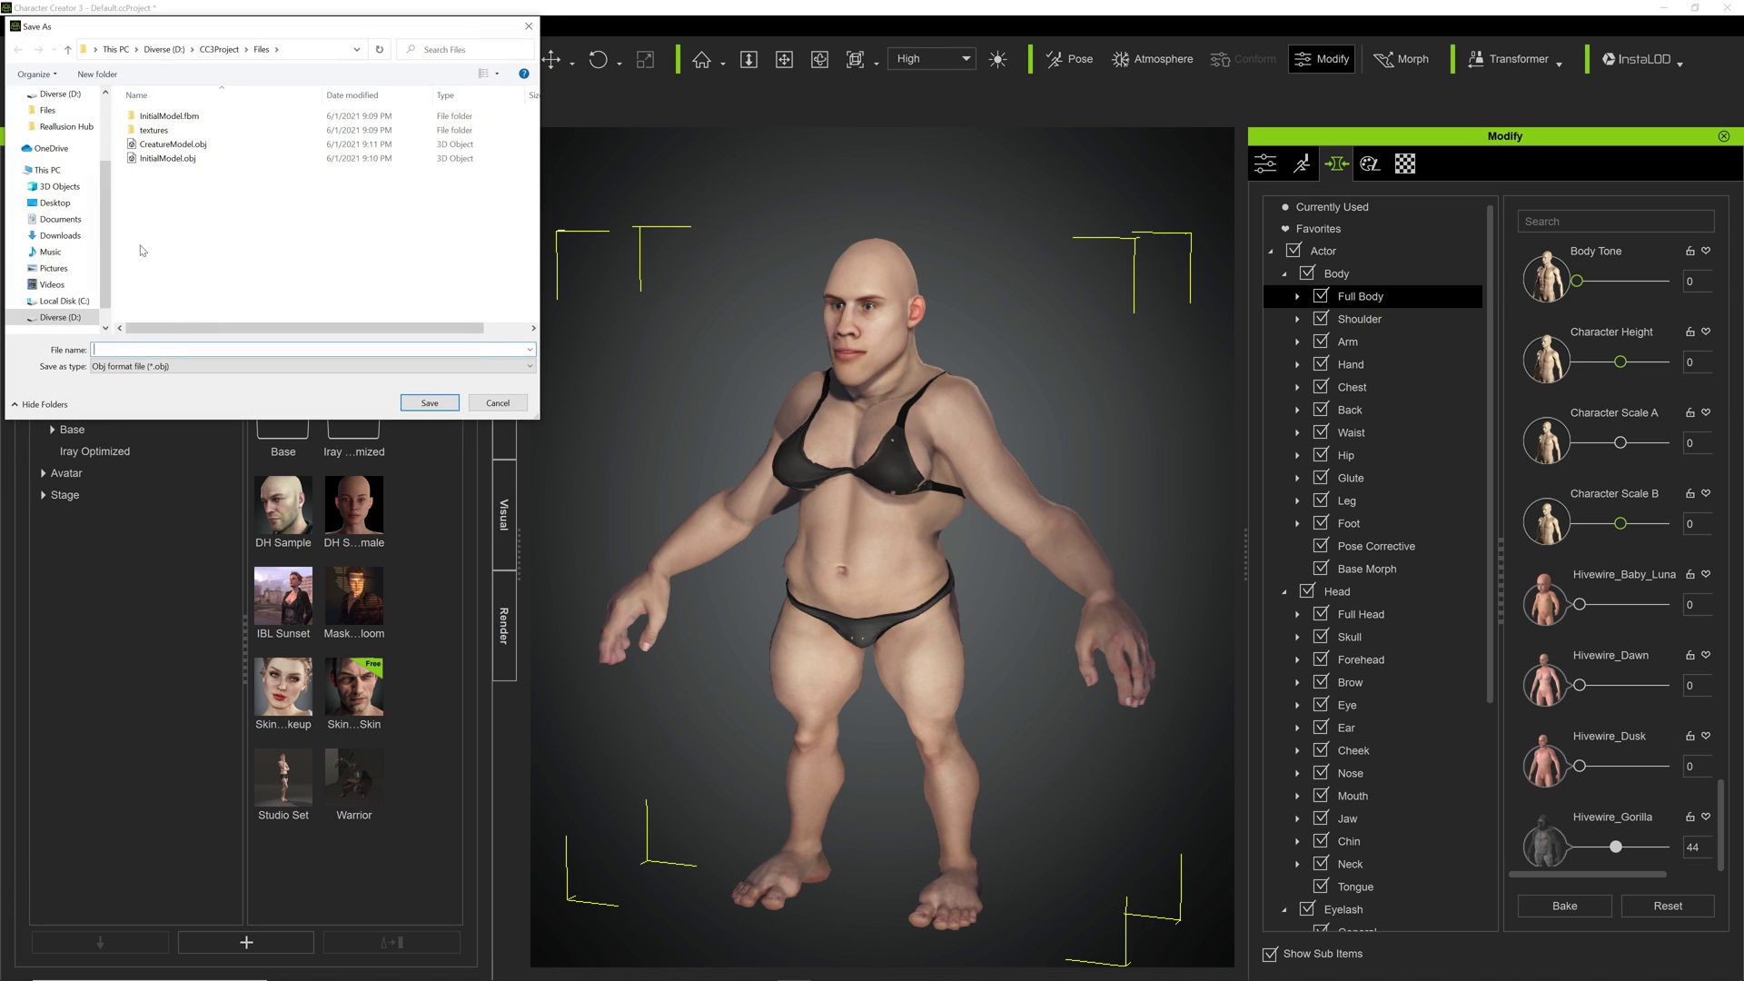
{"action": "type", "text": "GorillaModel"}
{"action": "left_click", "coordinate": [429, 403]}
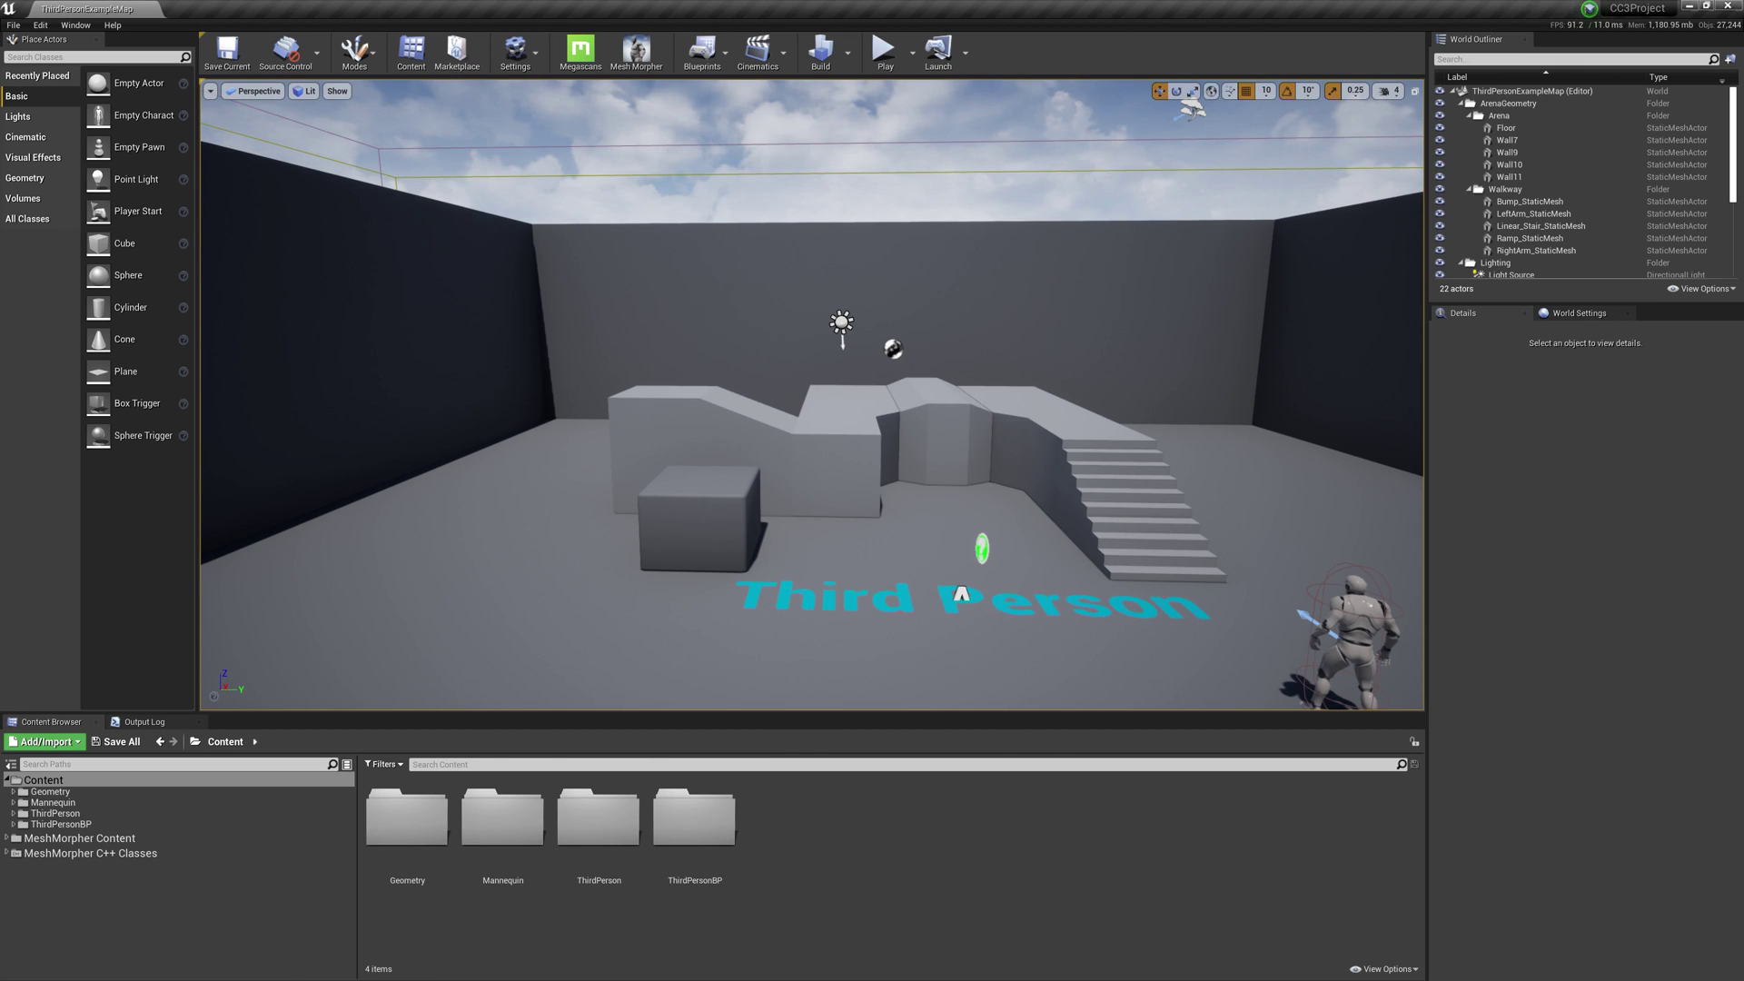
- Switch to Unreal Editor and create a folder named Models in the project's Content folder
{"action": "right_click", "coordinate": [832, 836]}
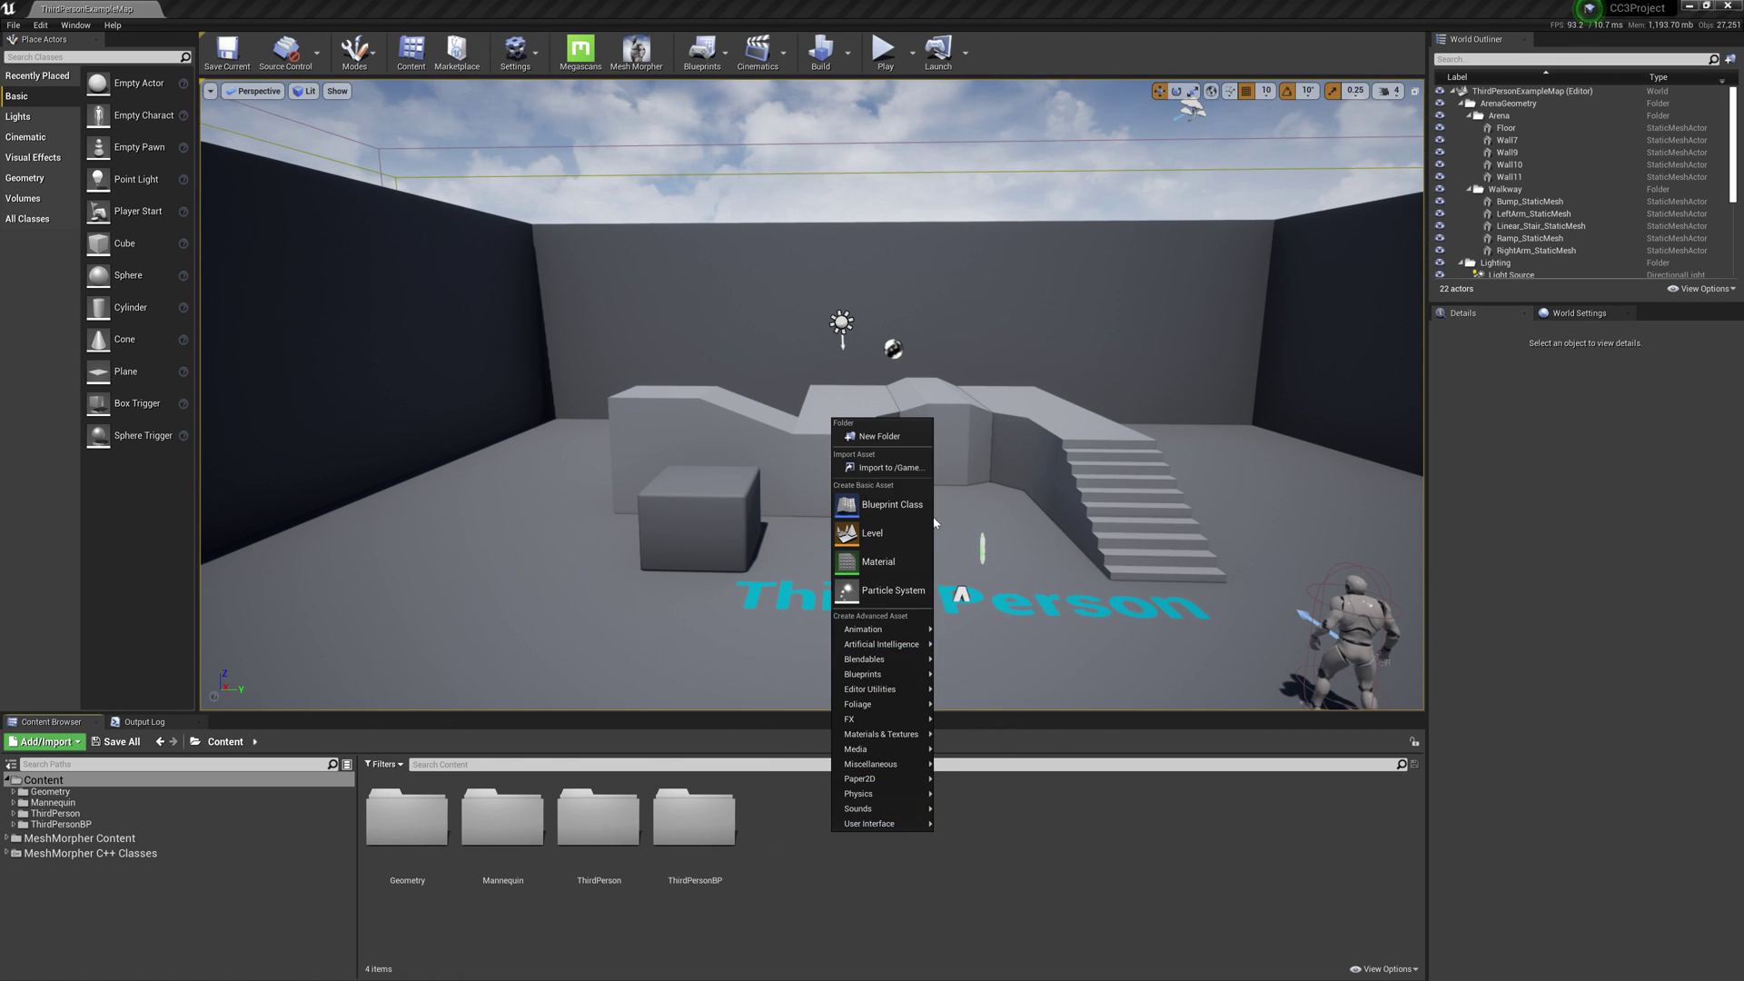
{"action": "left_click", "coordinate": [894, 449]}
{"action": "type", "text": "Mode"}
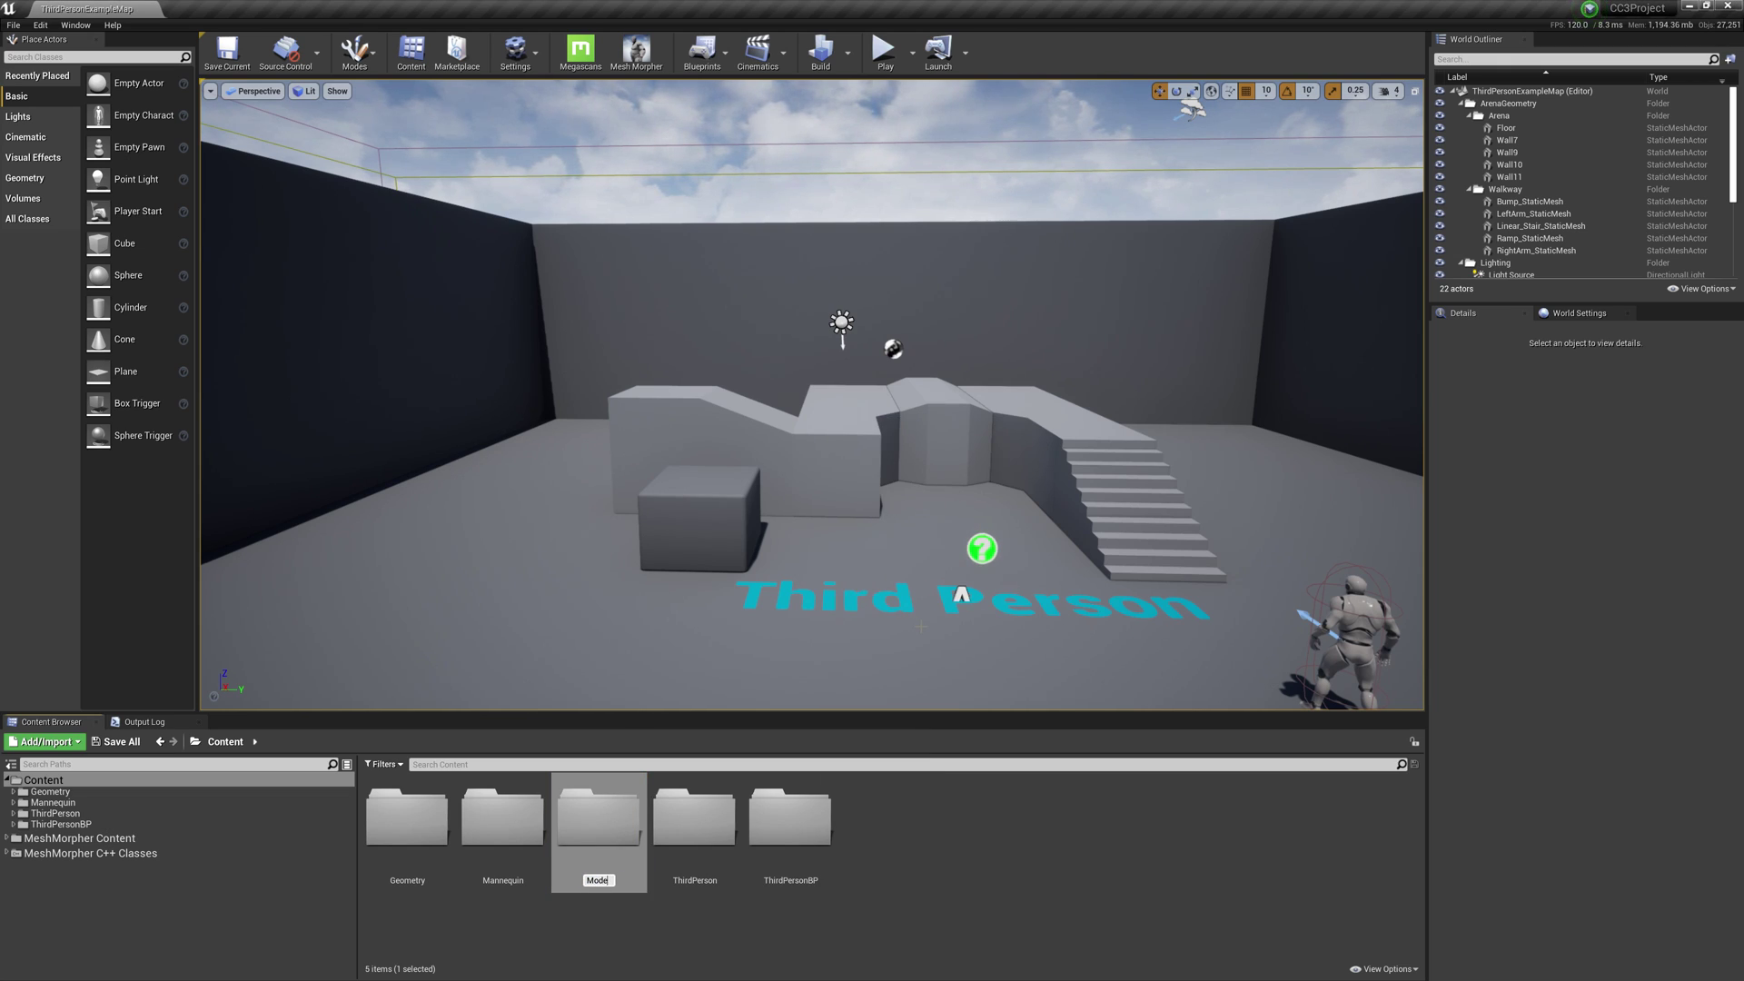
{"action": "type", "text": "ls"}
{"action": "key", "text": "Return"}
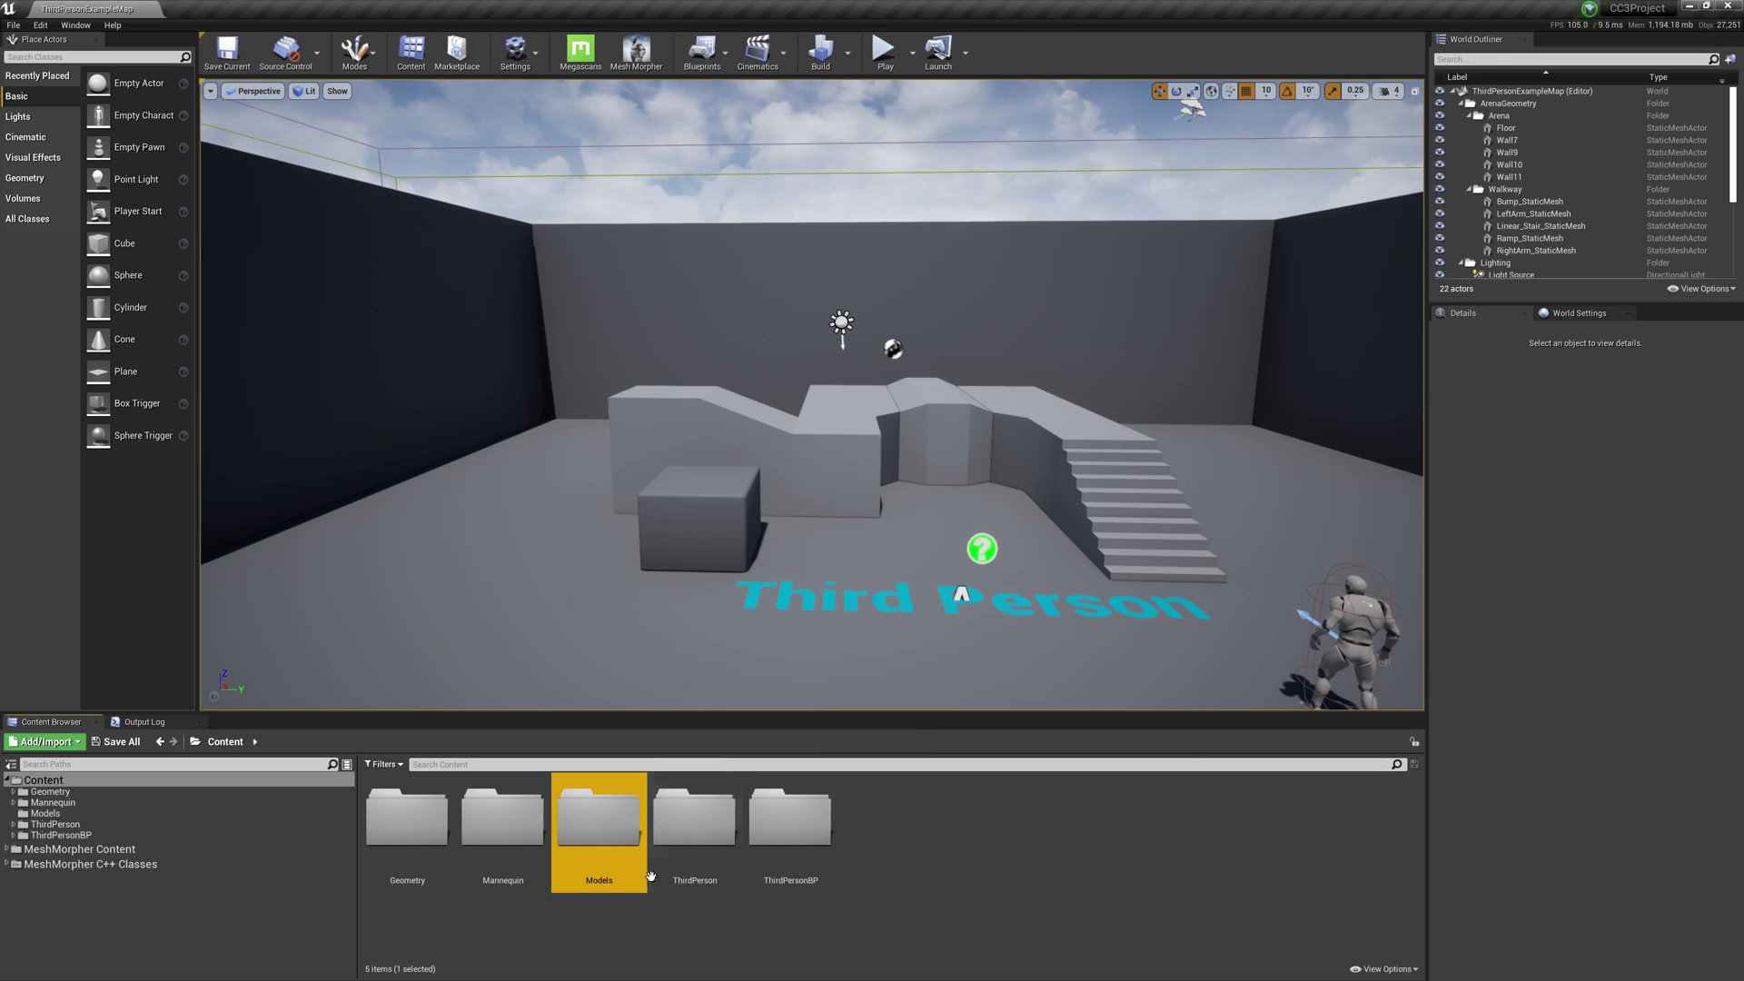
- Import InitialModel.Fbx from the CC3Project Files folder into the Models folder as a skeletal mesh, then dismiss the import log
{"action": "double_click", "coordinate": [623, 847]}
{"action": "right_click", "coordinate": [616, 829]}
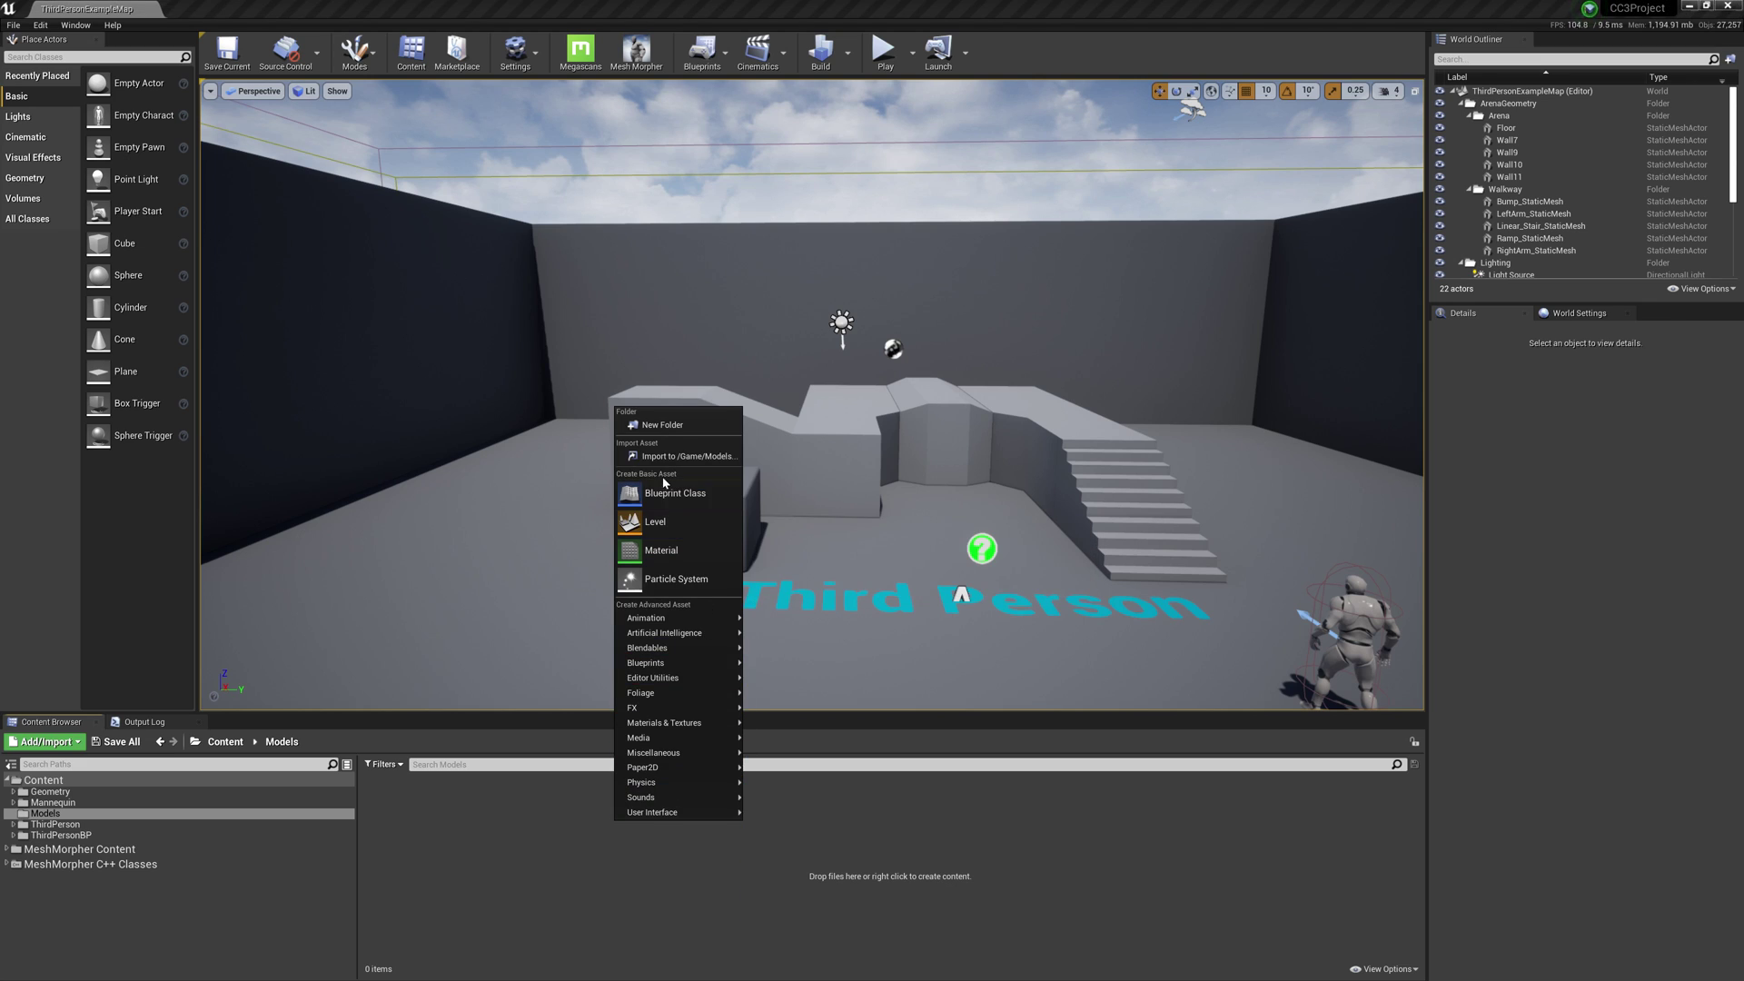
{"action": "left_click", "coordinate": [683, 456]}
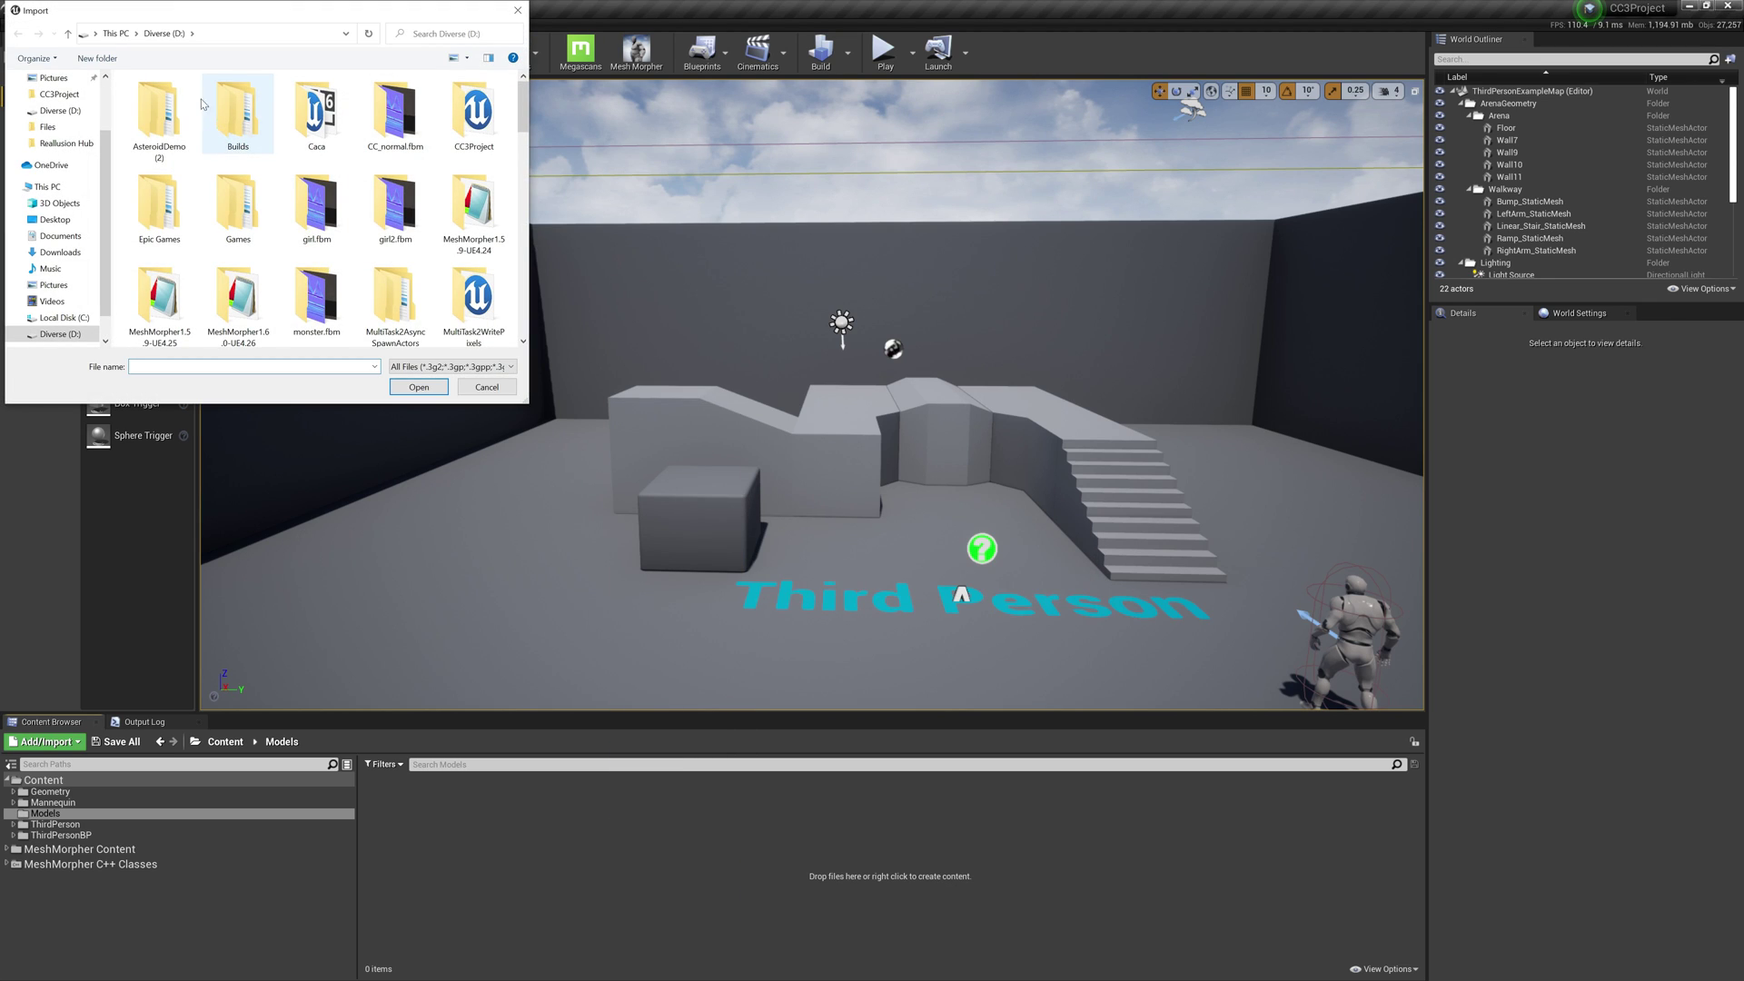
{"action": "double_click", "coordinate": [459, 121]}
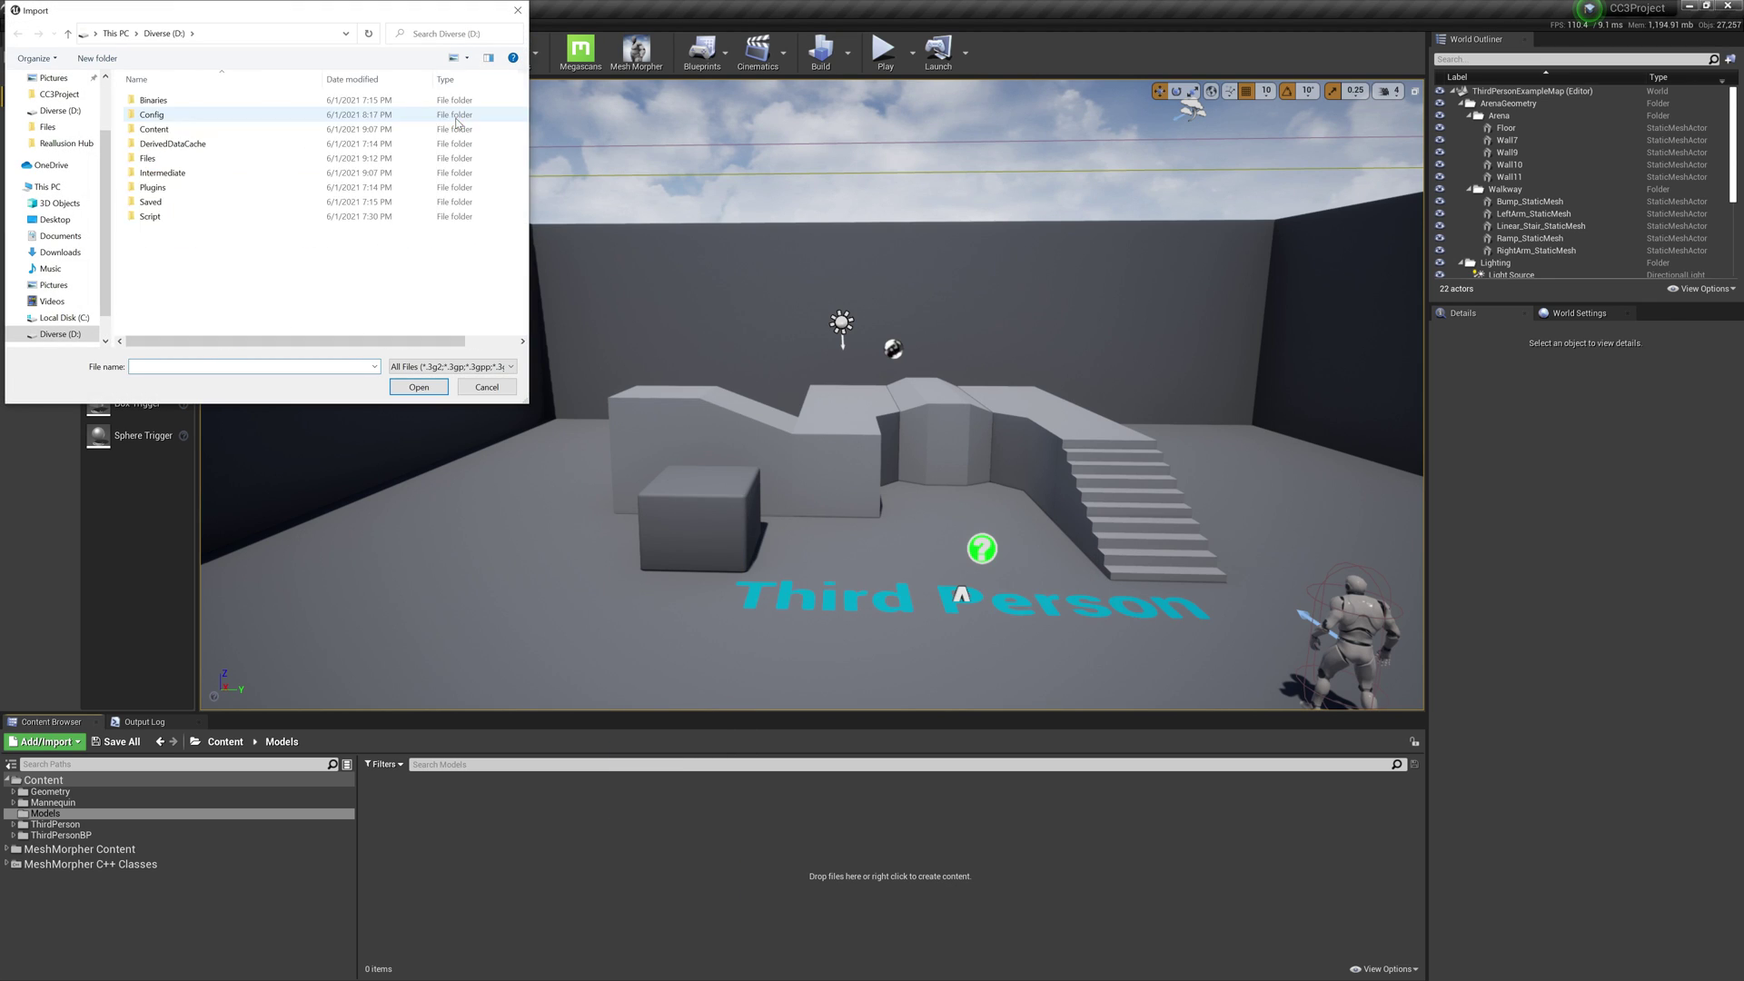
{"action": "left_click", "coordinate": [160, 162]}
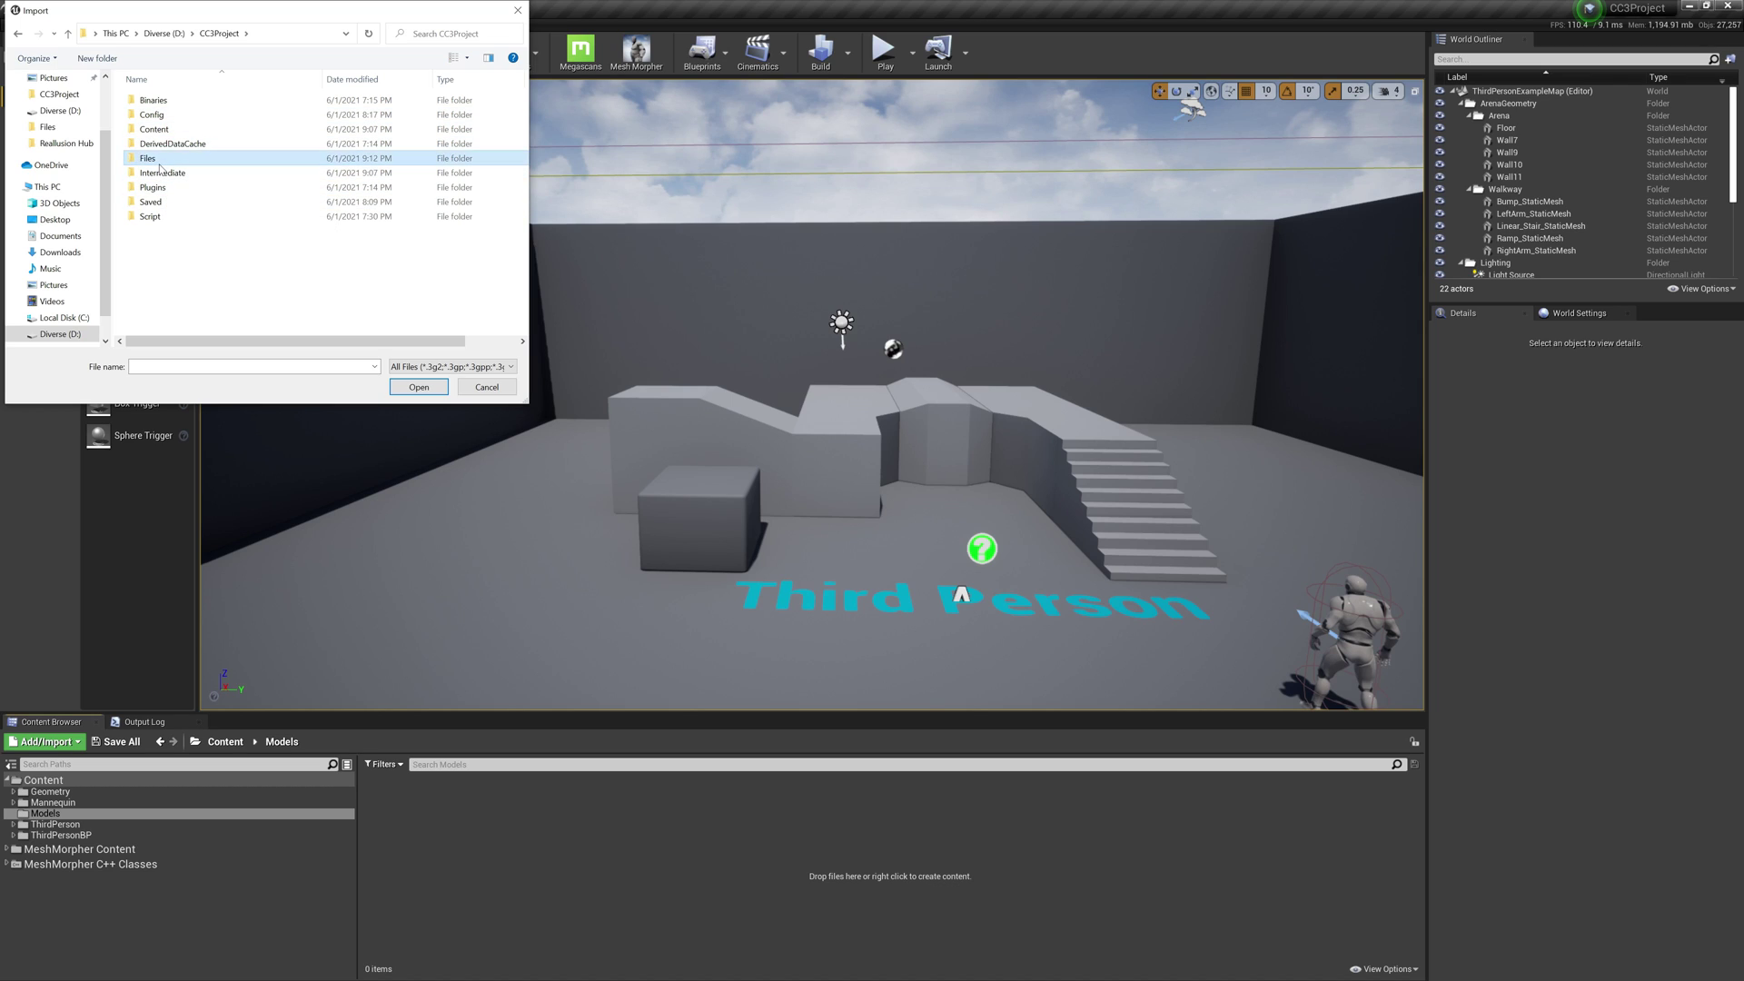
{"action": "double_click", "coordinate": [159, 163]}
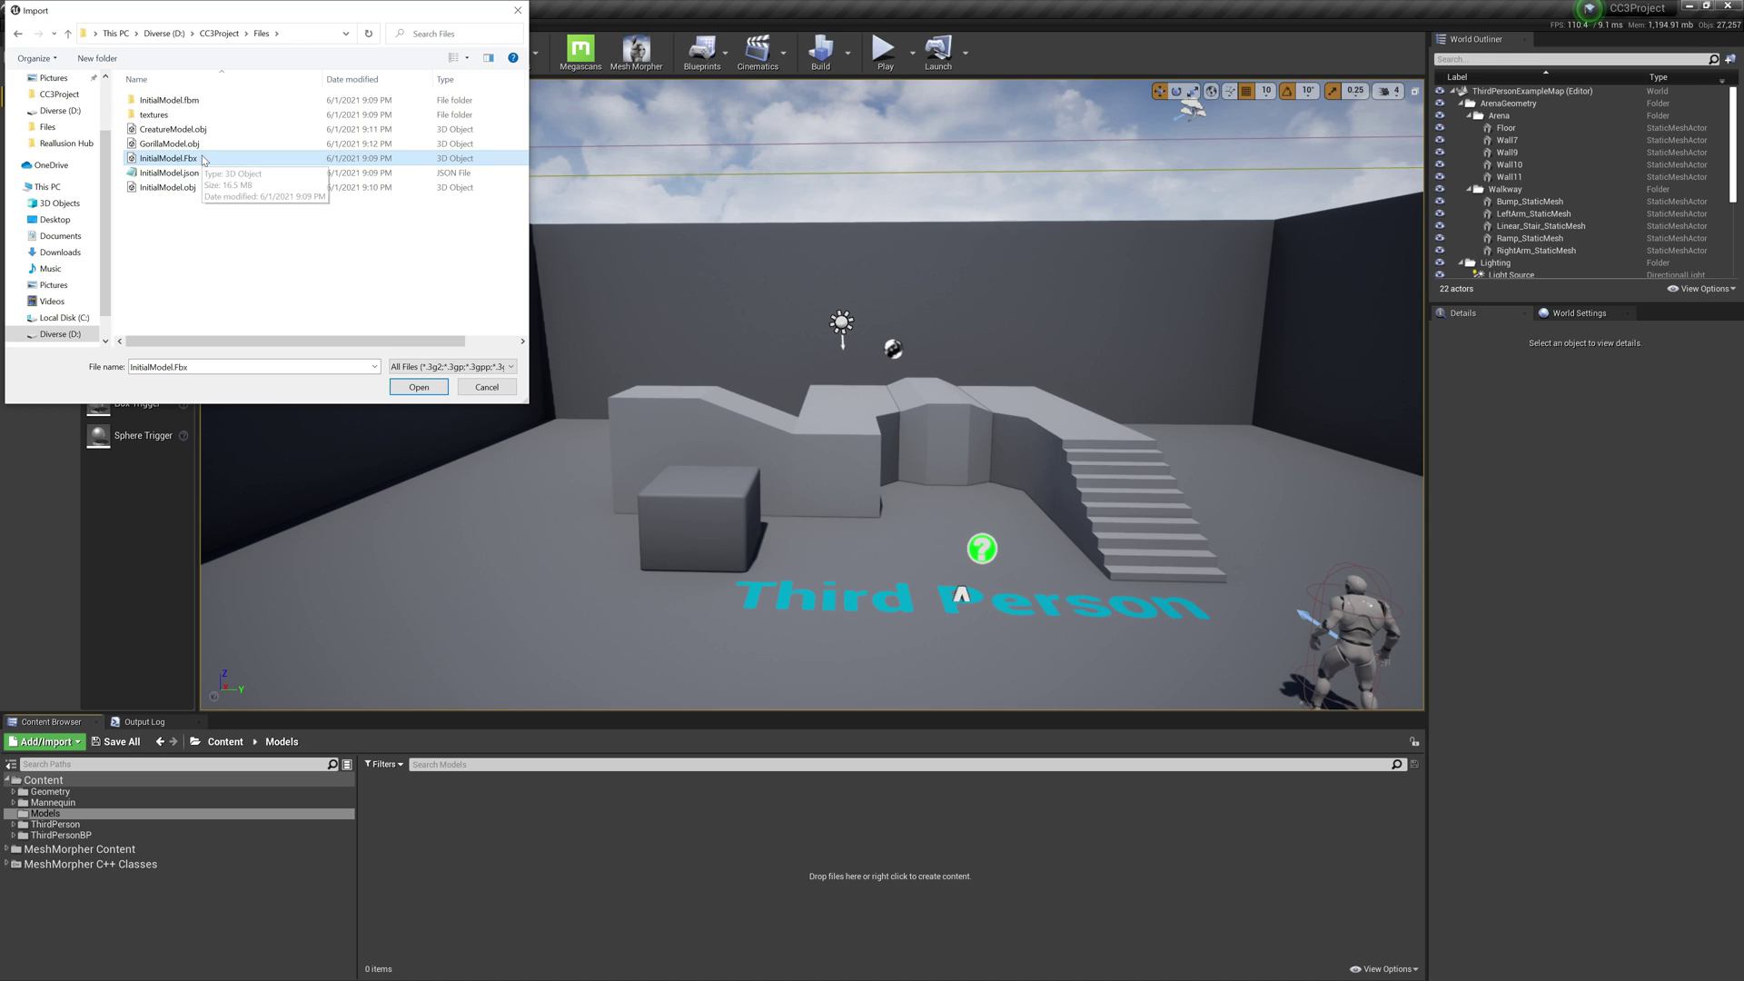
{"action": "left_click", "coordinate": [426, 392]}
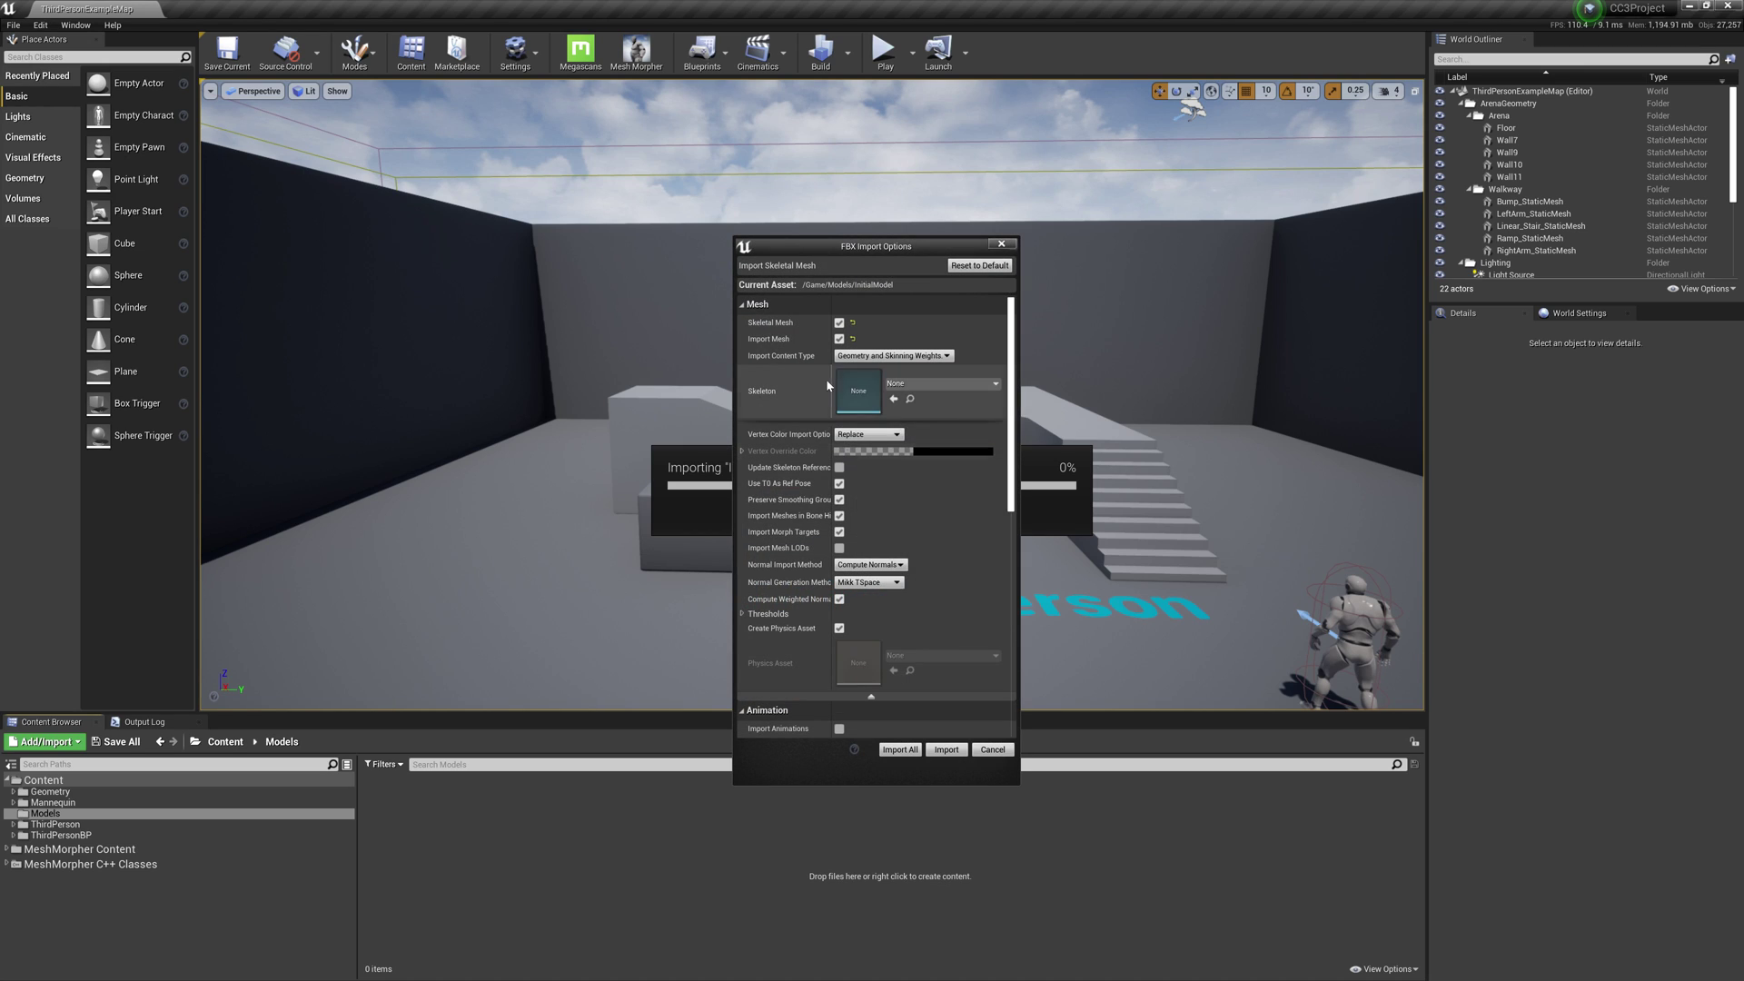
{"action": "left_click", "coordinate": [909, 747]}
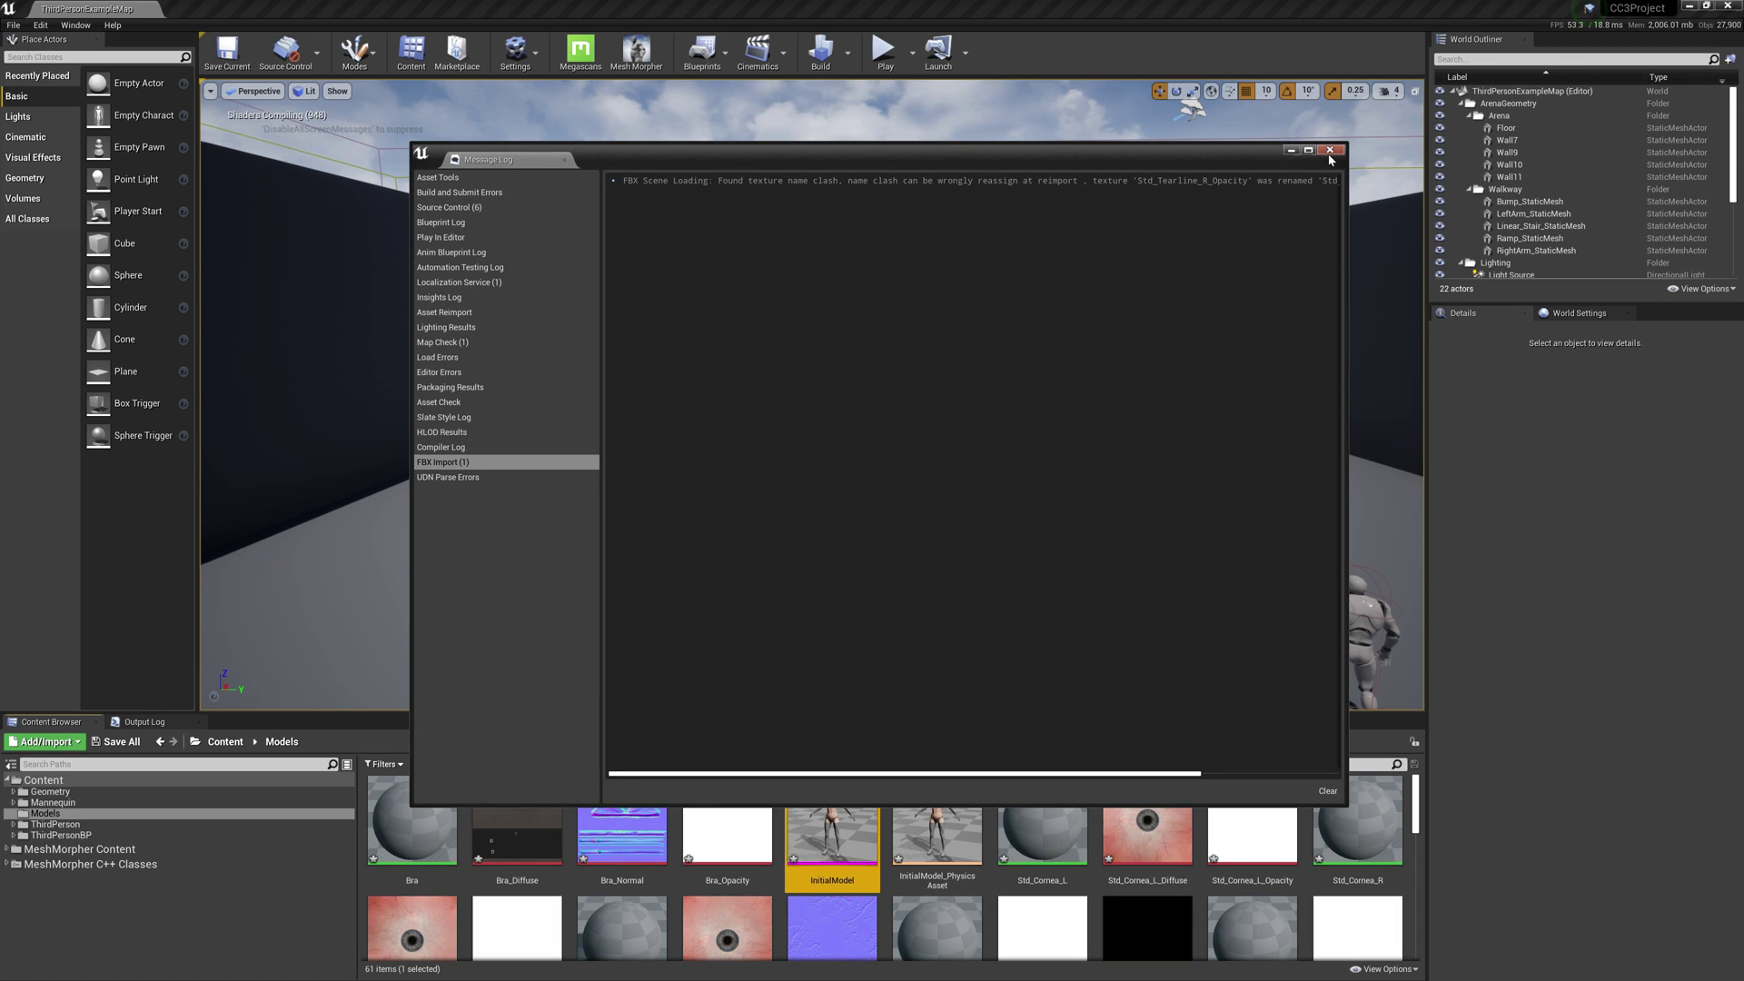
{"action": "left_click", "coordinate": [1332, 154]}
- Open the InitialModel skeletal mesh and examine its full list of morph targets
{"action": "double_click", "coordinate": [831, 828]}
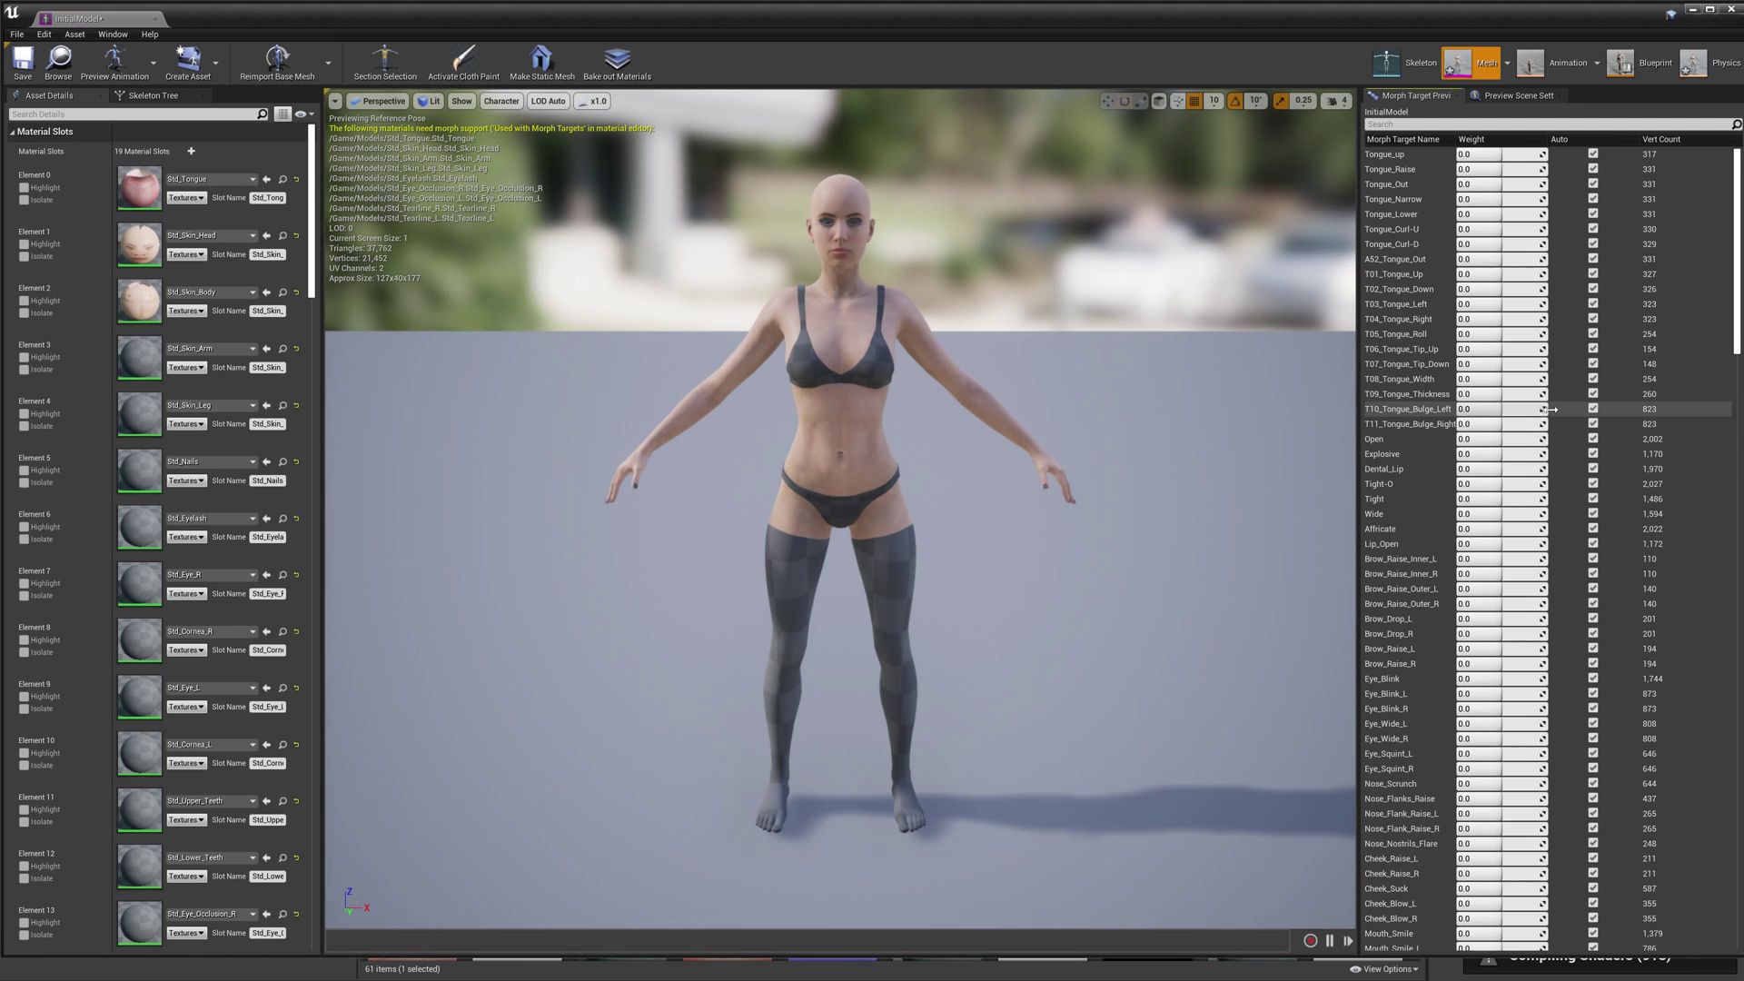
{"action": "scroll", "coordinate": [1552, 419], "scroll_direction": "down", "scroll_amount": 7}
{"action": "scroll", "coordinate": [1552, 419], "scroll_direction": "down", "scroll_amount": 10}
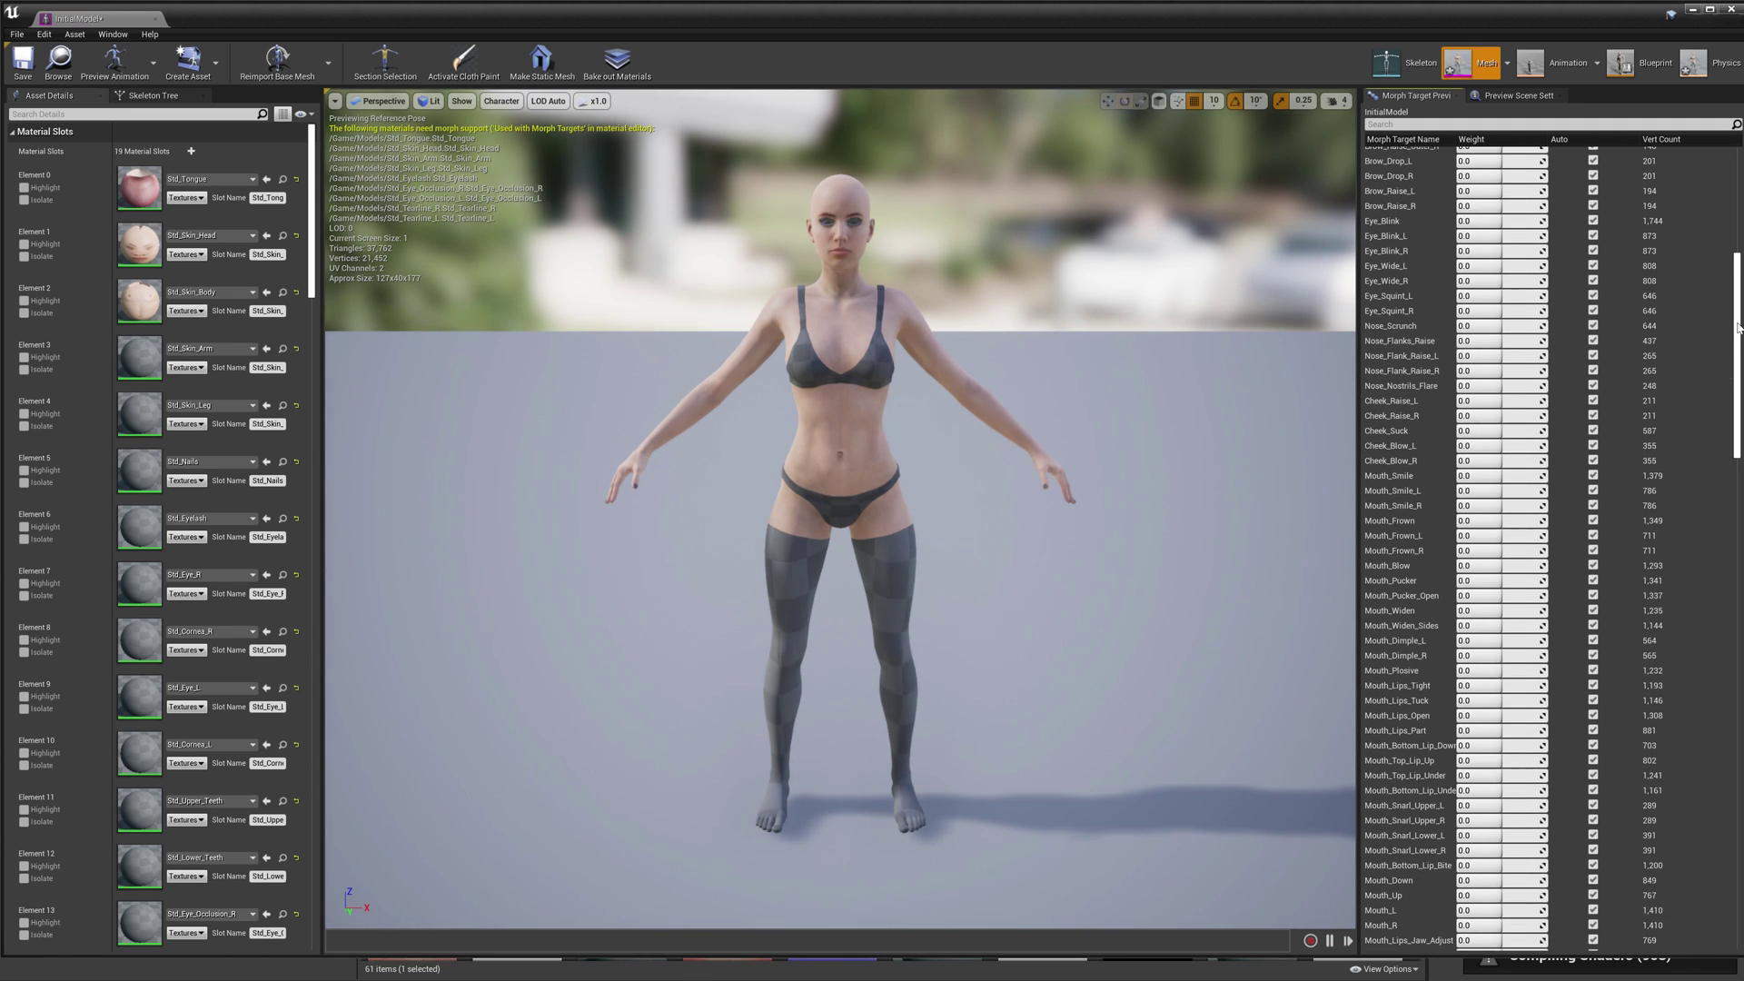
{"action": "left_click_drag", "start_coordinate": [1738, 327], "coordinate": [1724, 852]}
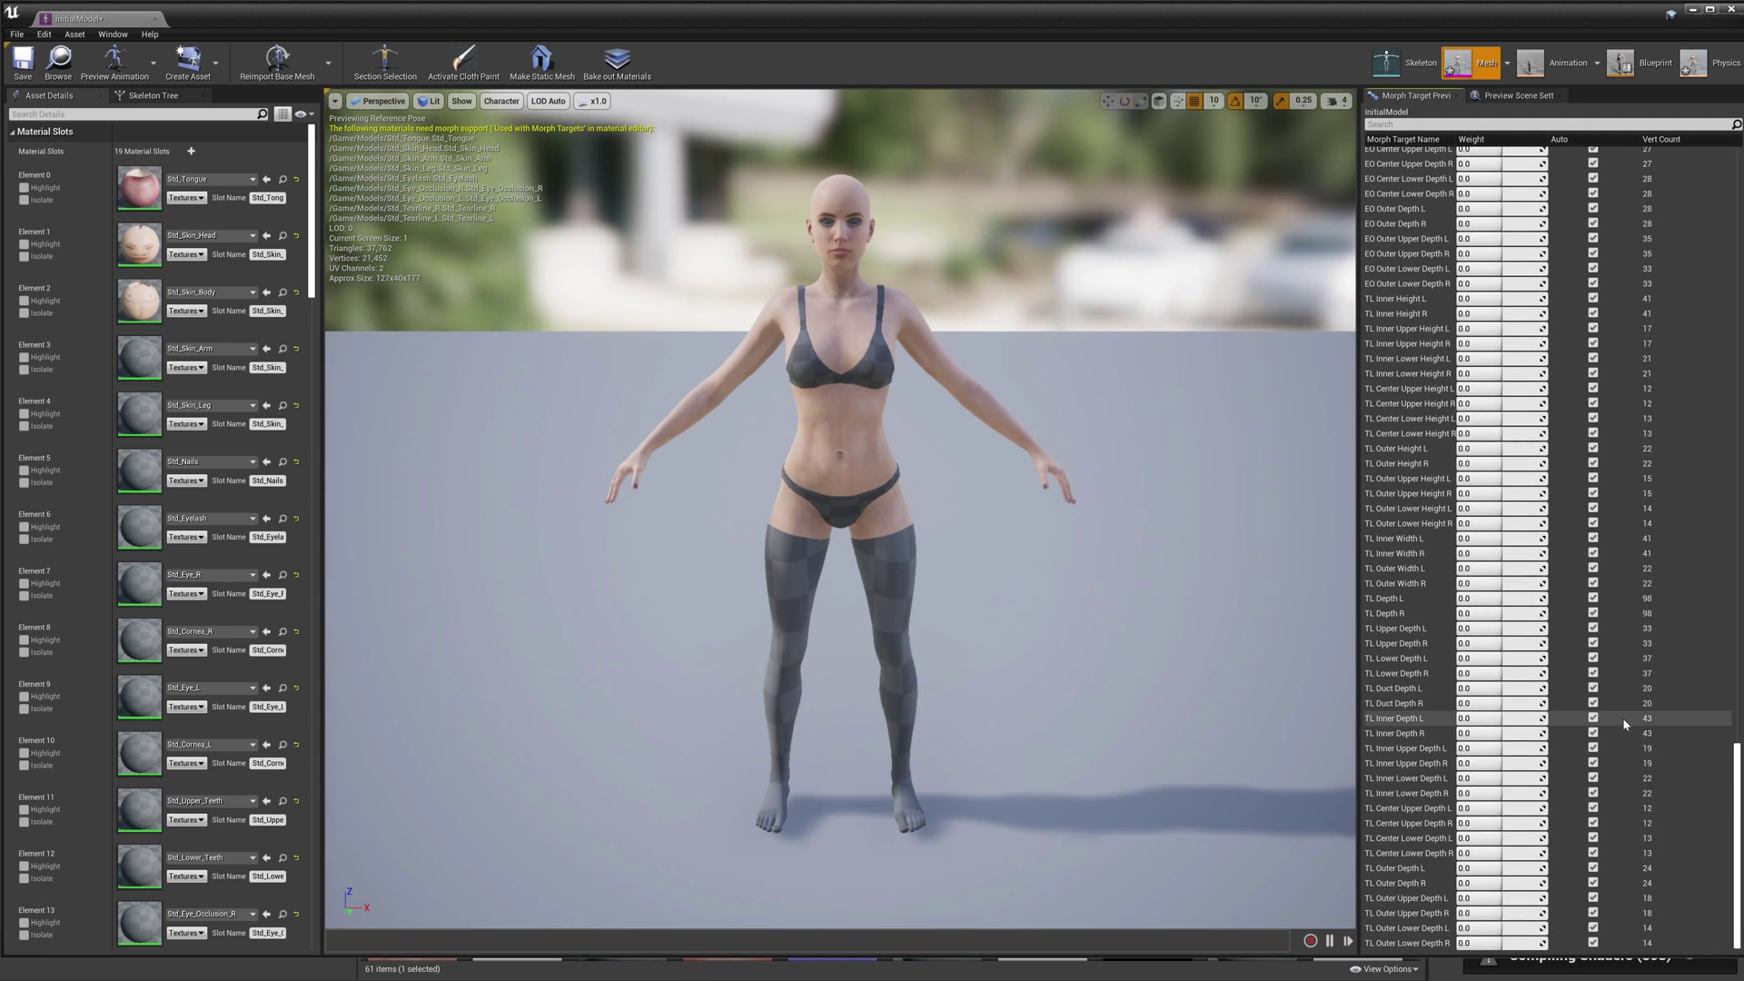
{"action": "left_click", "coordinate": [1692, 9]}
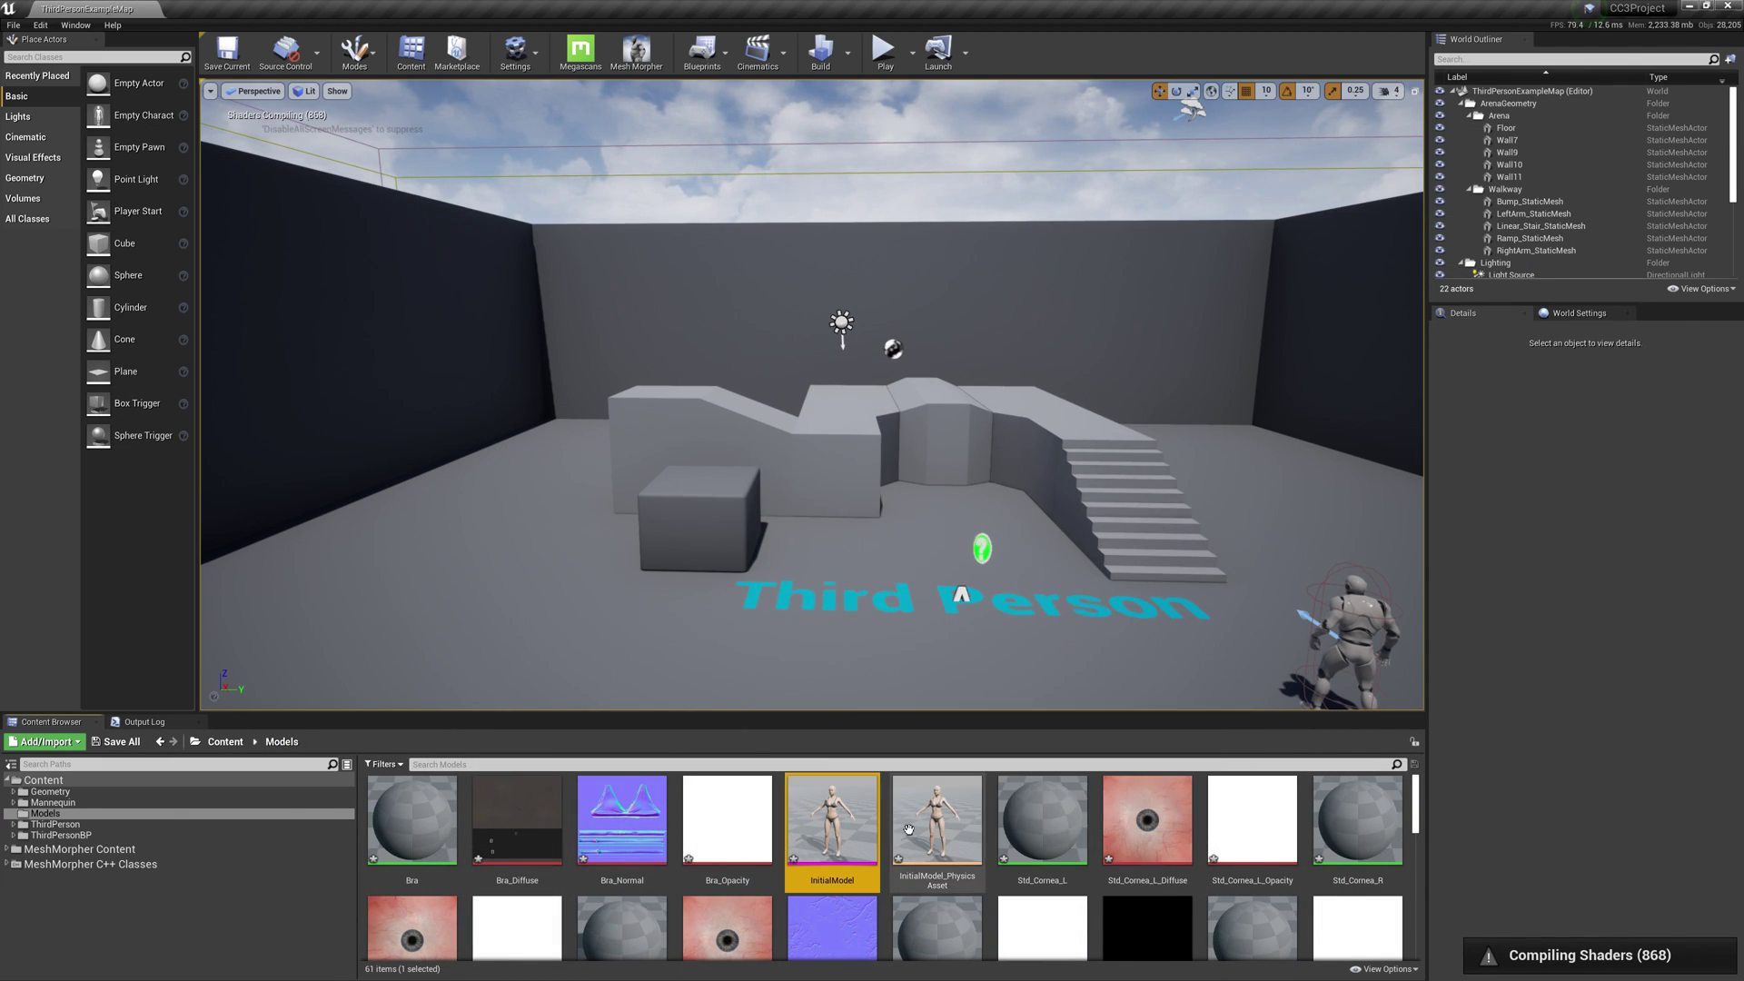
- Open the InitialModel skeletal mesh in a maximized Mesh Morpher window
{"action": "left_click", "coordinate": [639, 50]}
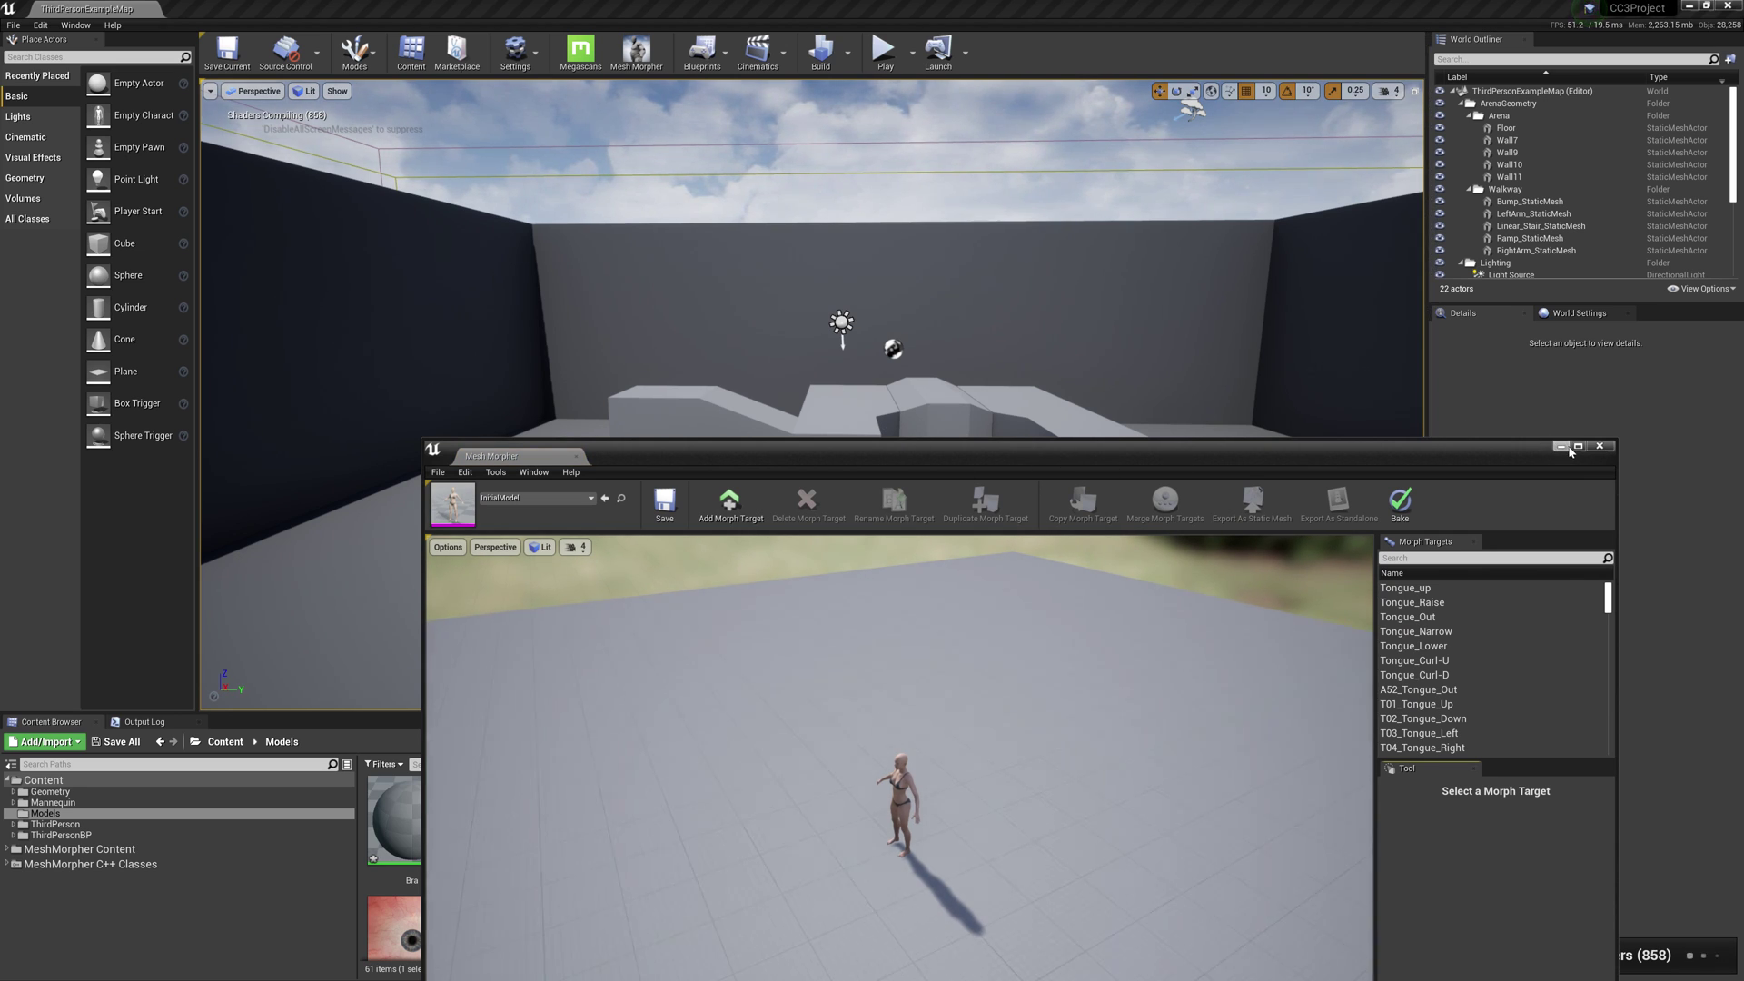
{"action": "left_click", "coordinate": [1577, 447]}
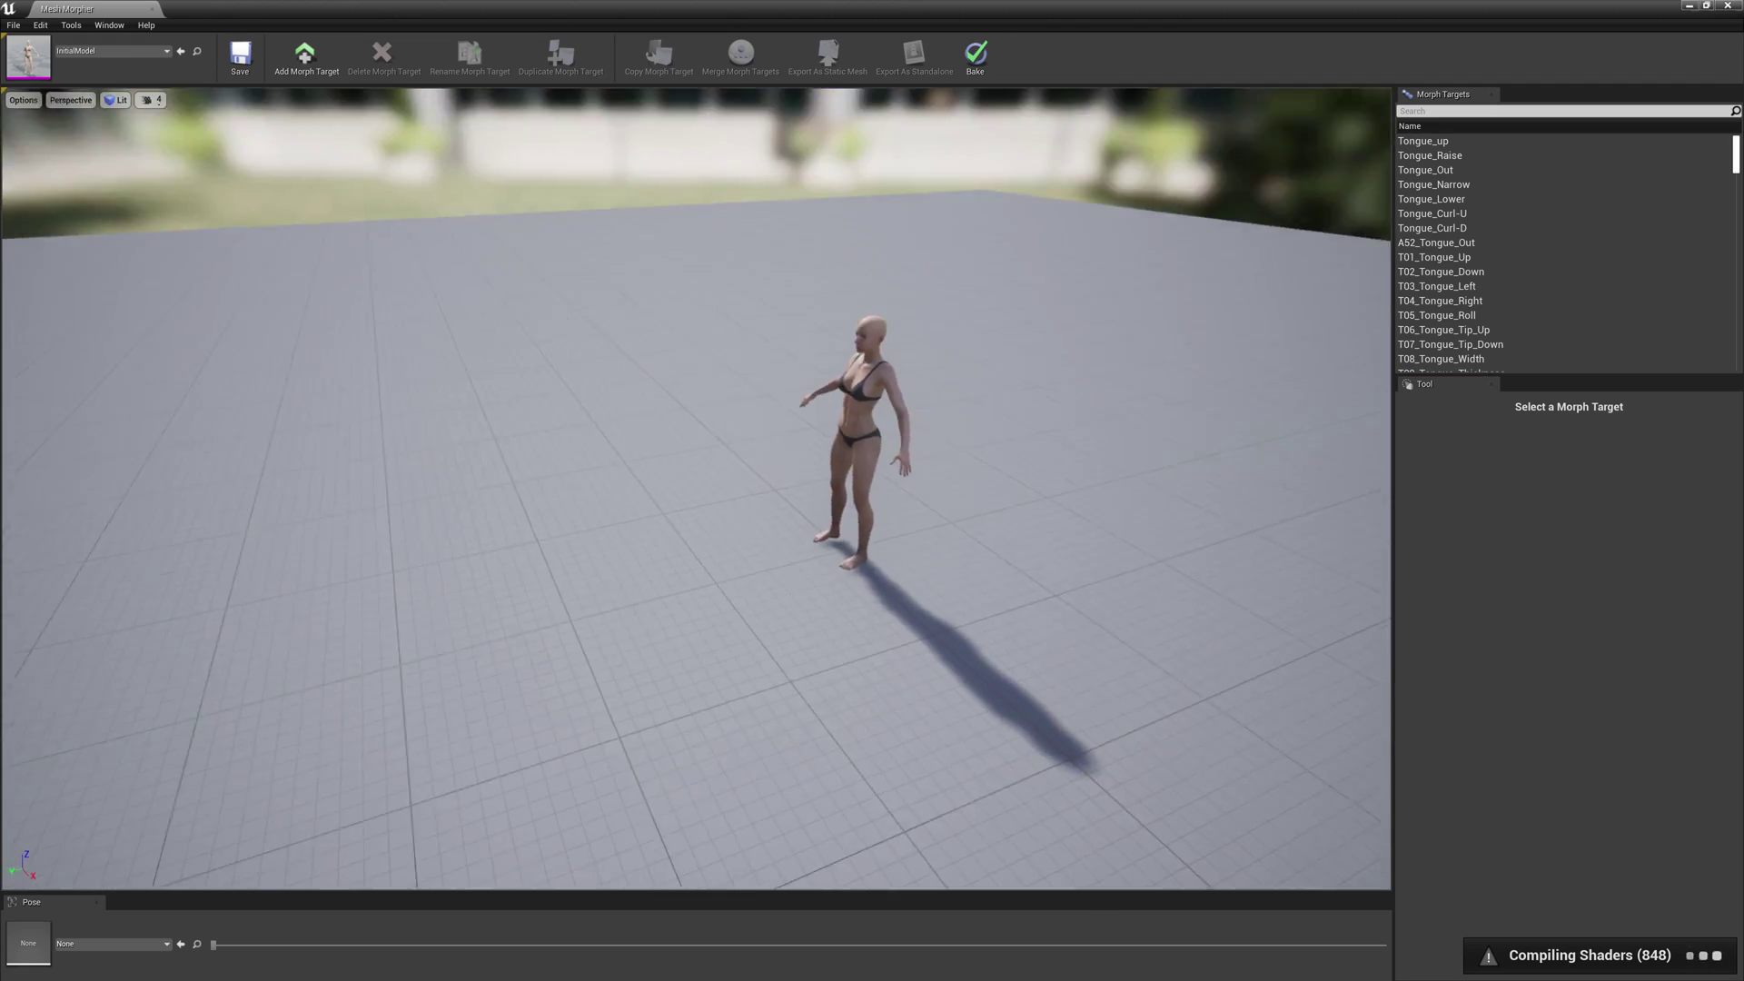
{"action": "right_click_drag", "start_coordinate": [695, 489], "coordinate": [1009, 395]}
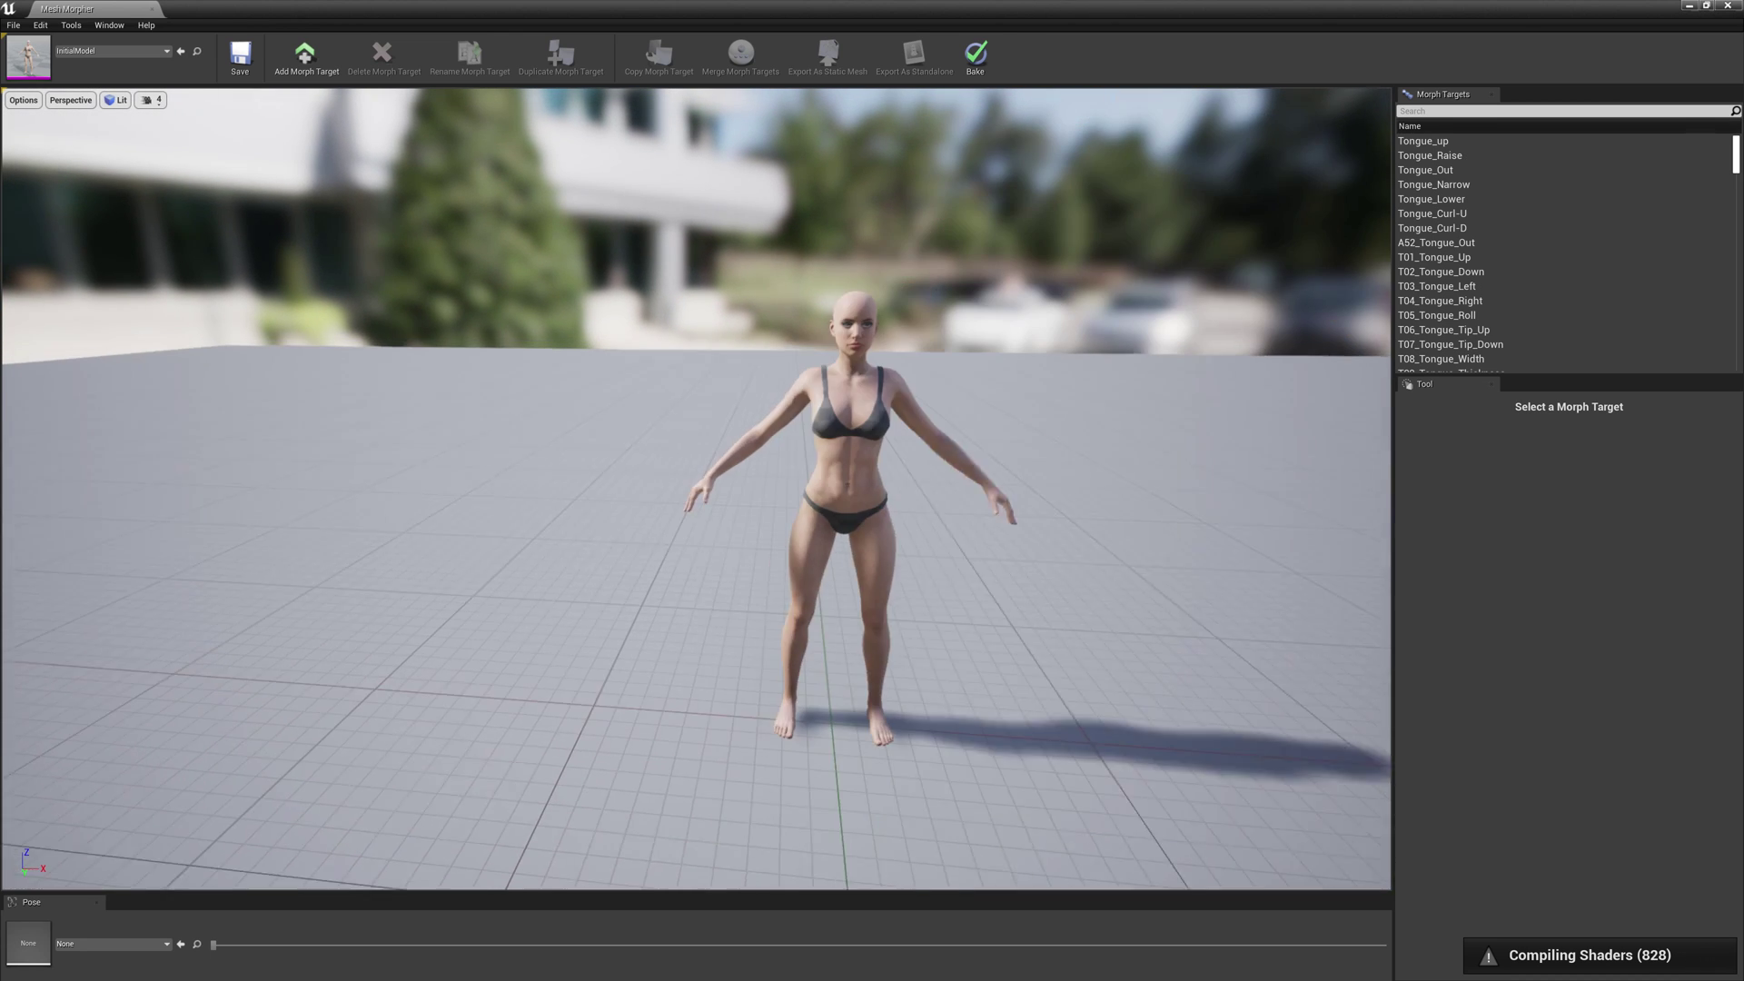
{"action": "key", "text": "s"}
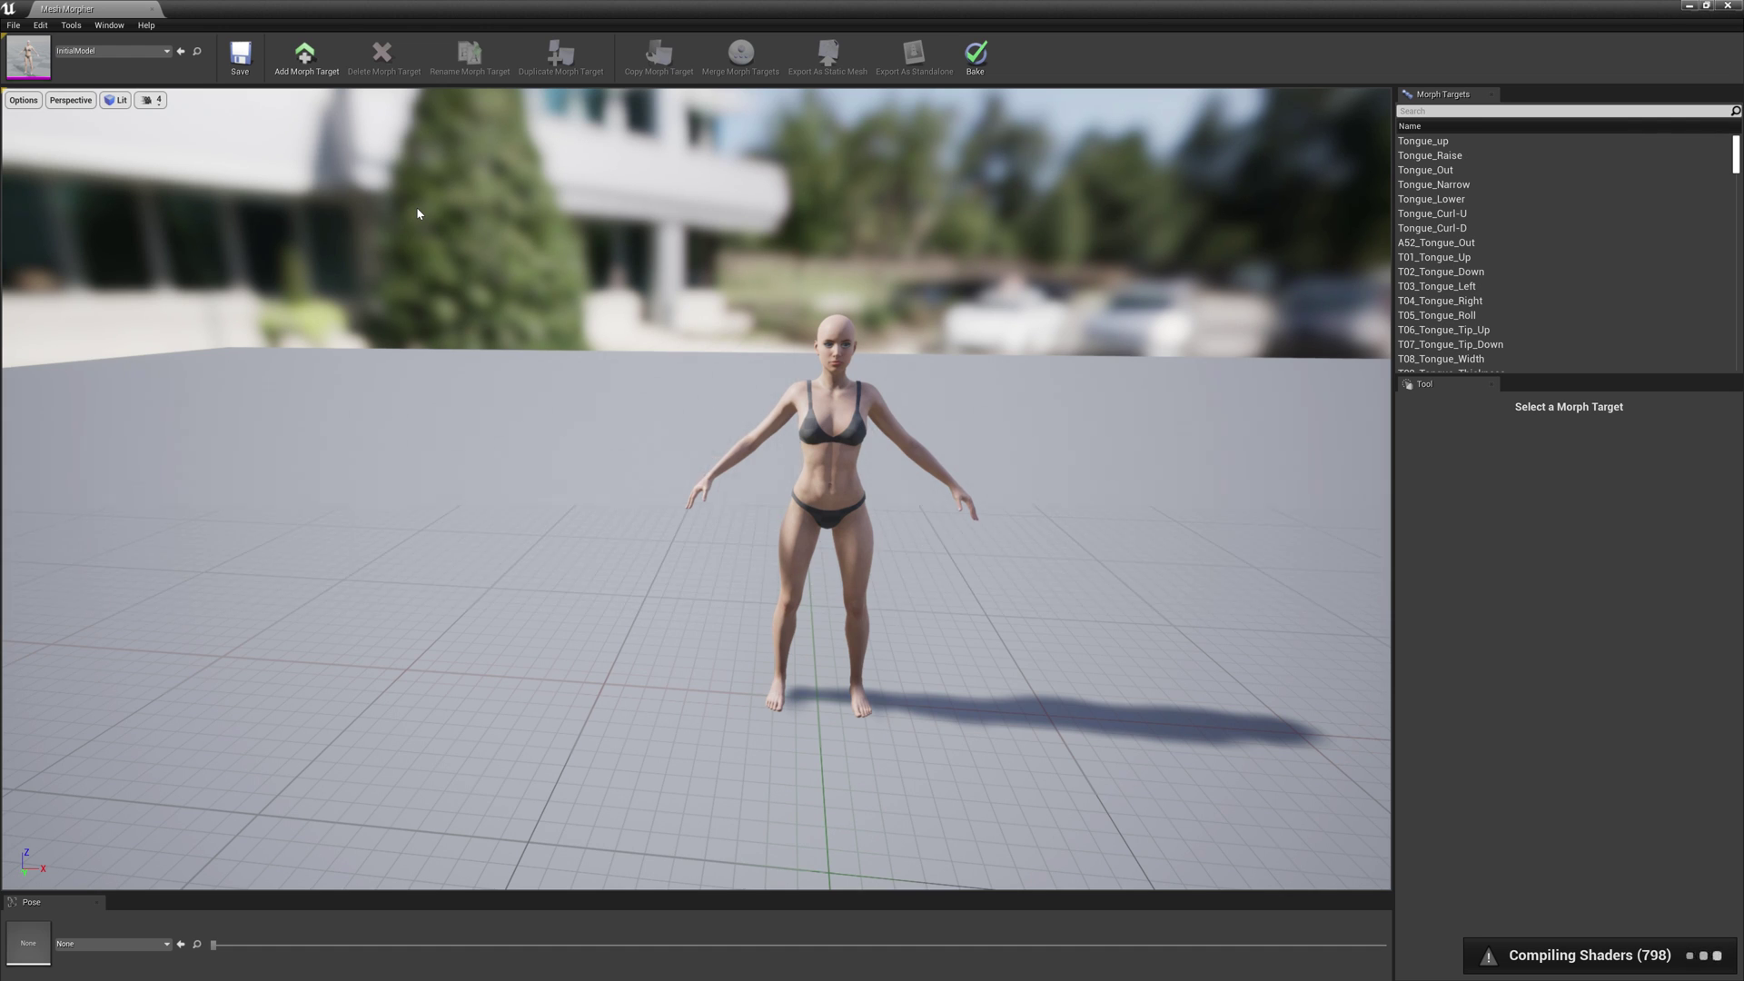
- Create a morph target named Creature from OBJ files, using InitialModel.obj as the base and CreatureModel.obj as the morphed mesh
{"action": "left_click", "coordinate": [72, 29]}
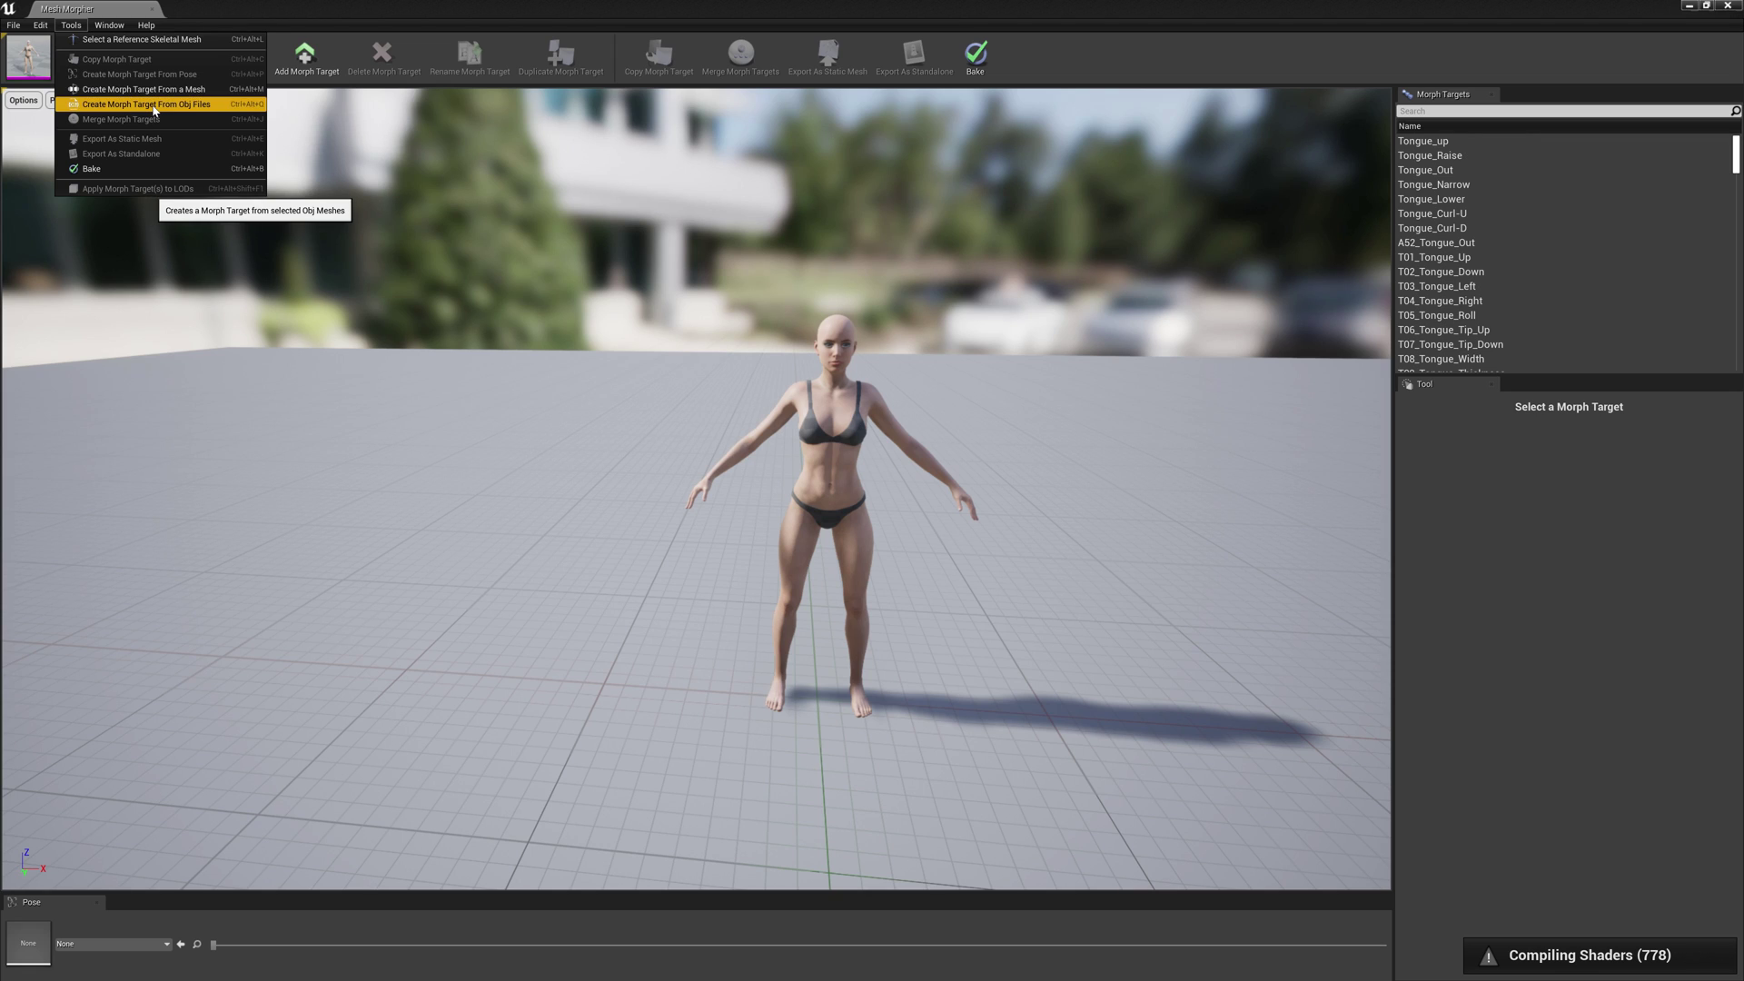
{"action": "left_click", "coordinate": [149, 106]}
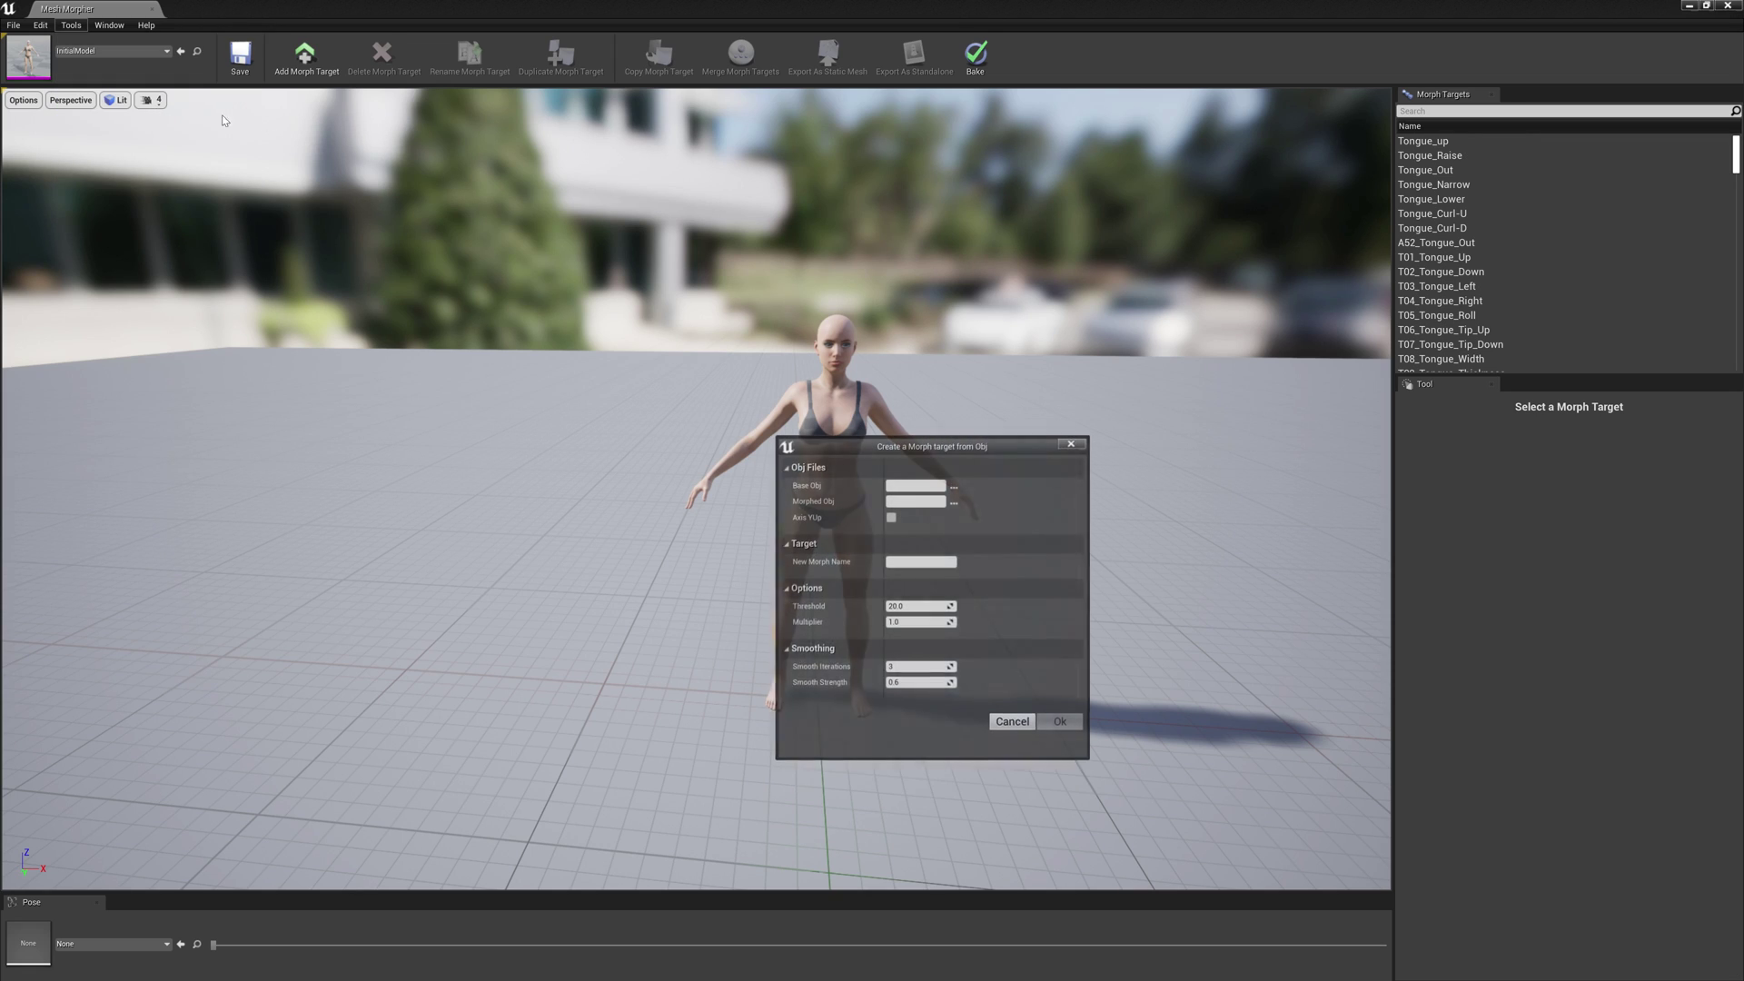
{"action": "left_click", "coordinate": [954, 487]}
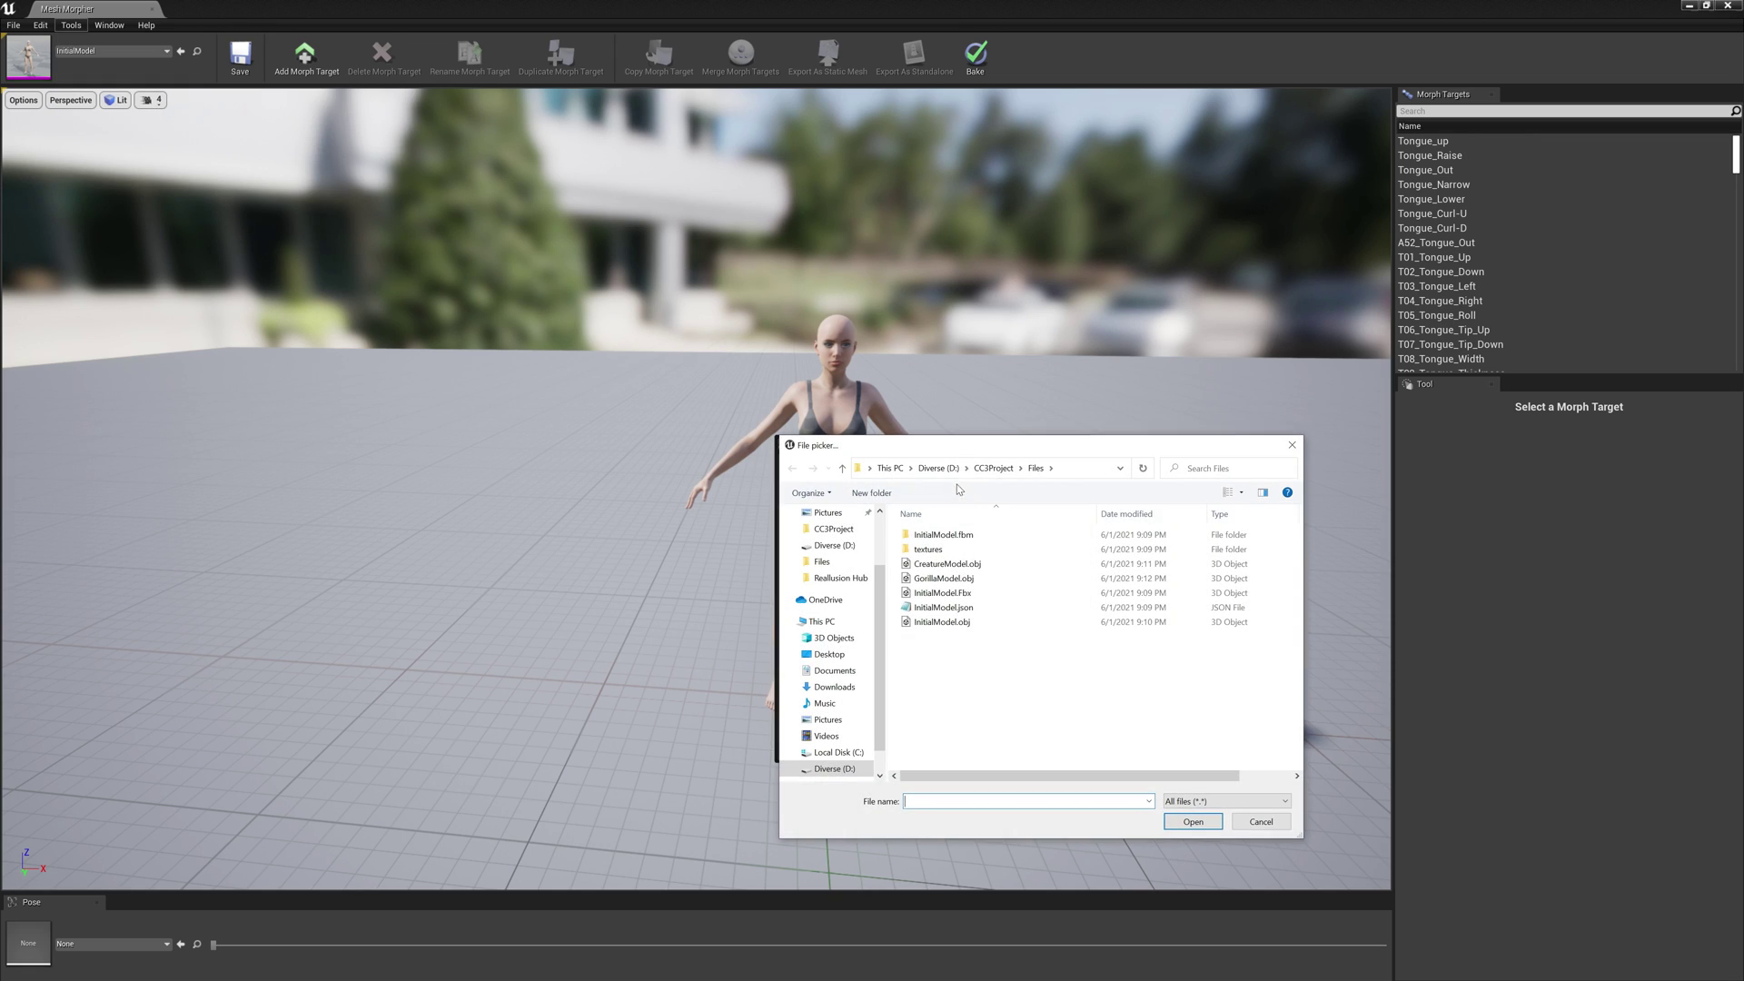
{"action": "left_click", "coordinate": [970, 627]}
{"action": "double_click", "coordinate": [972, 623]}
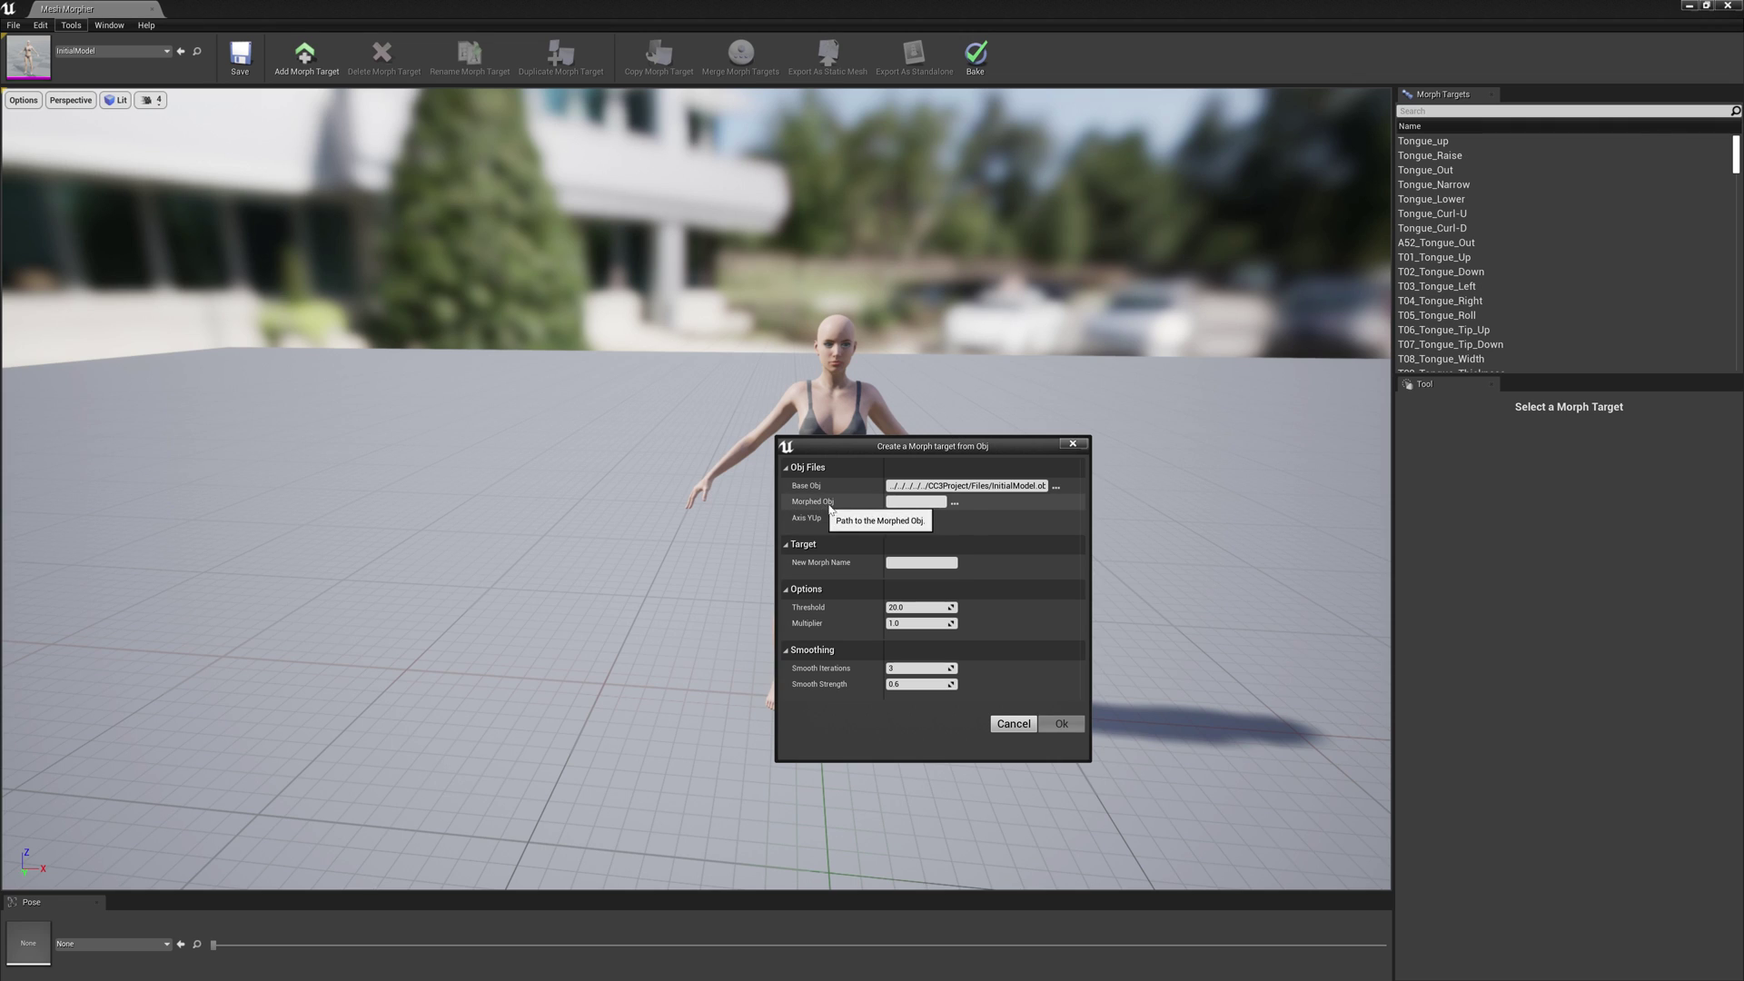
{"action": "left_click", "coordinate": [957, 503]}
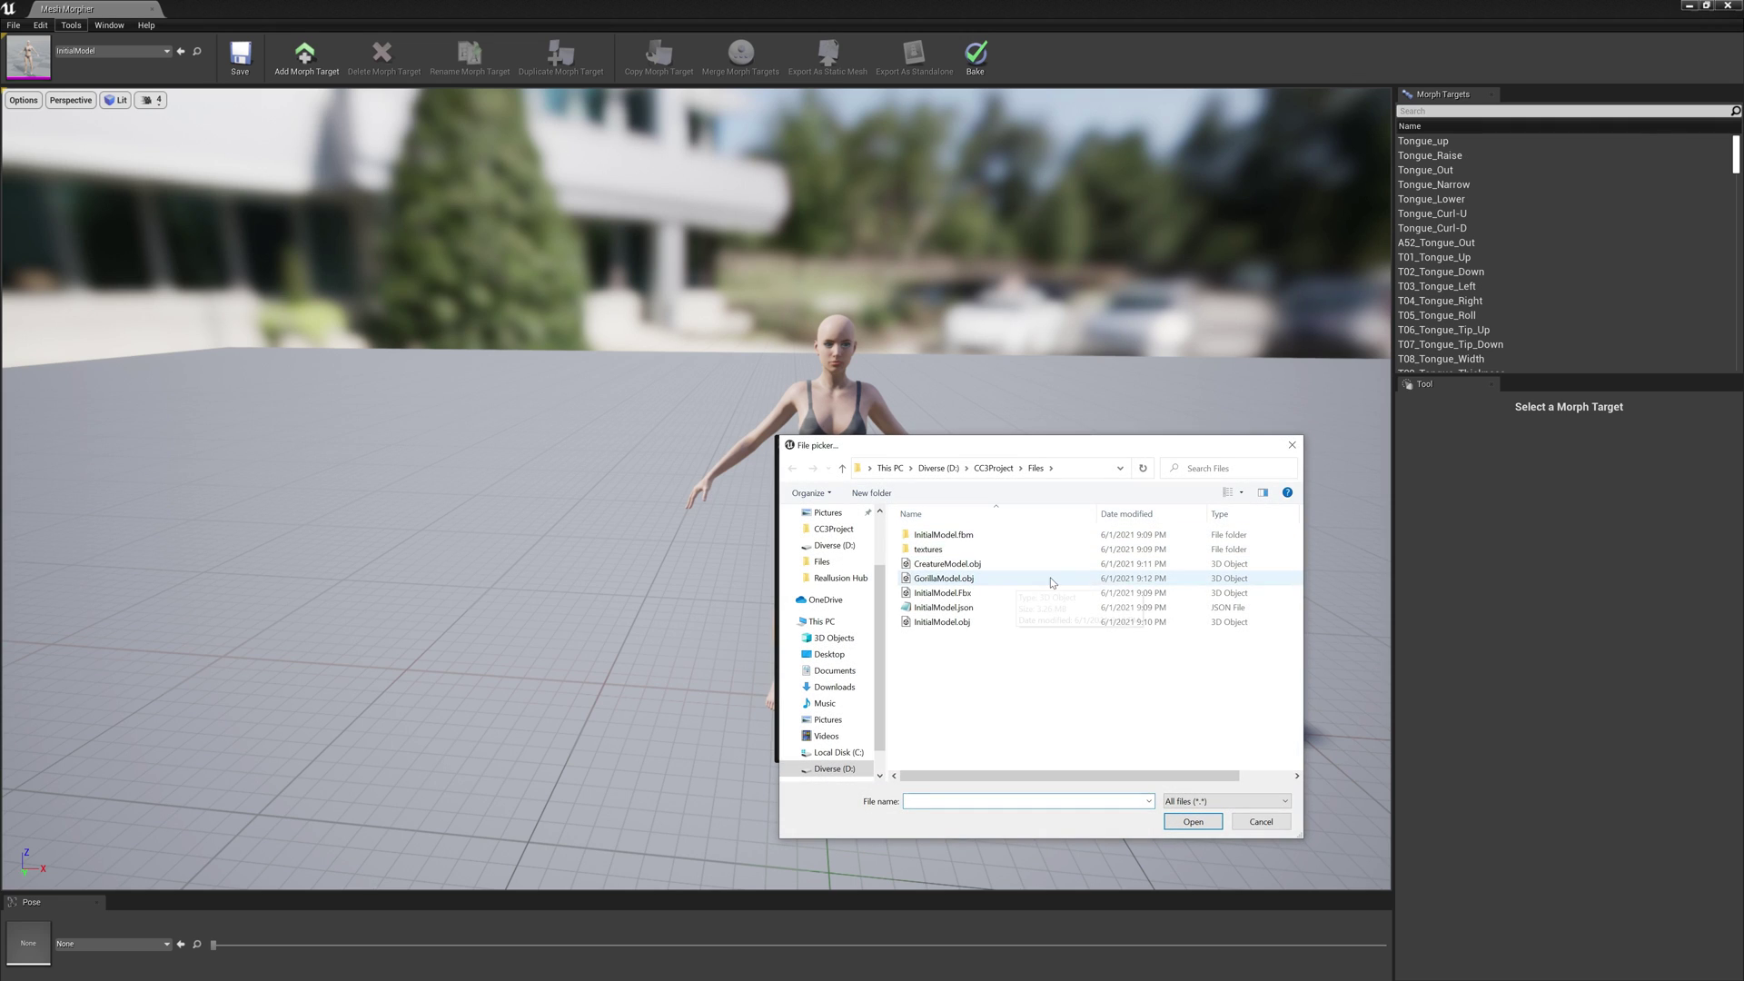
{"action": "double_click", "coordinate": [947, 564]}
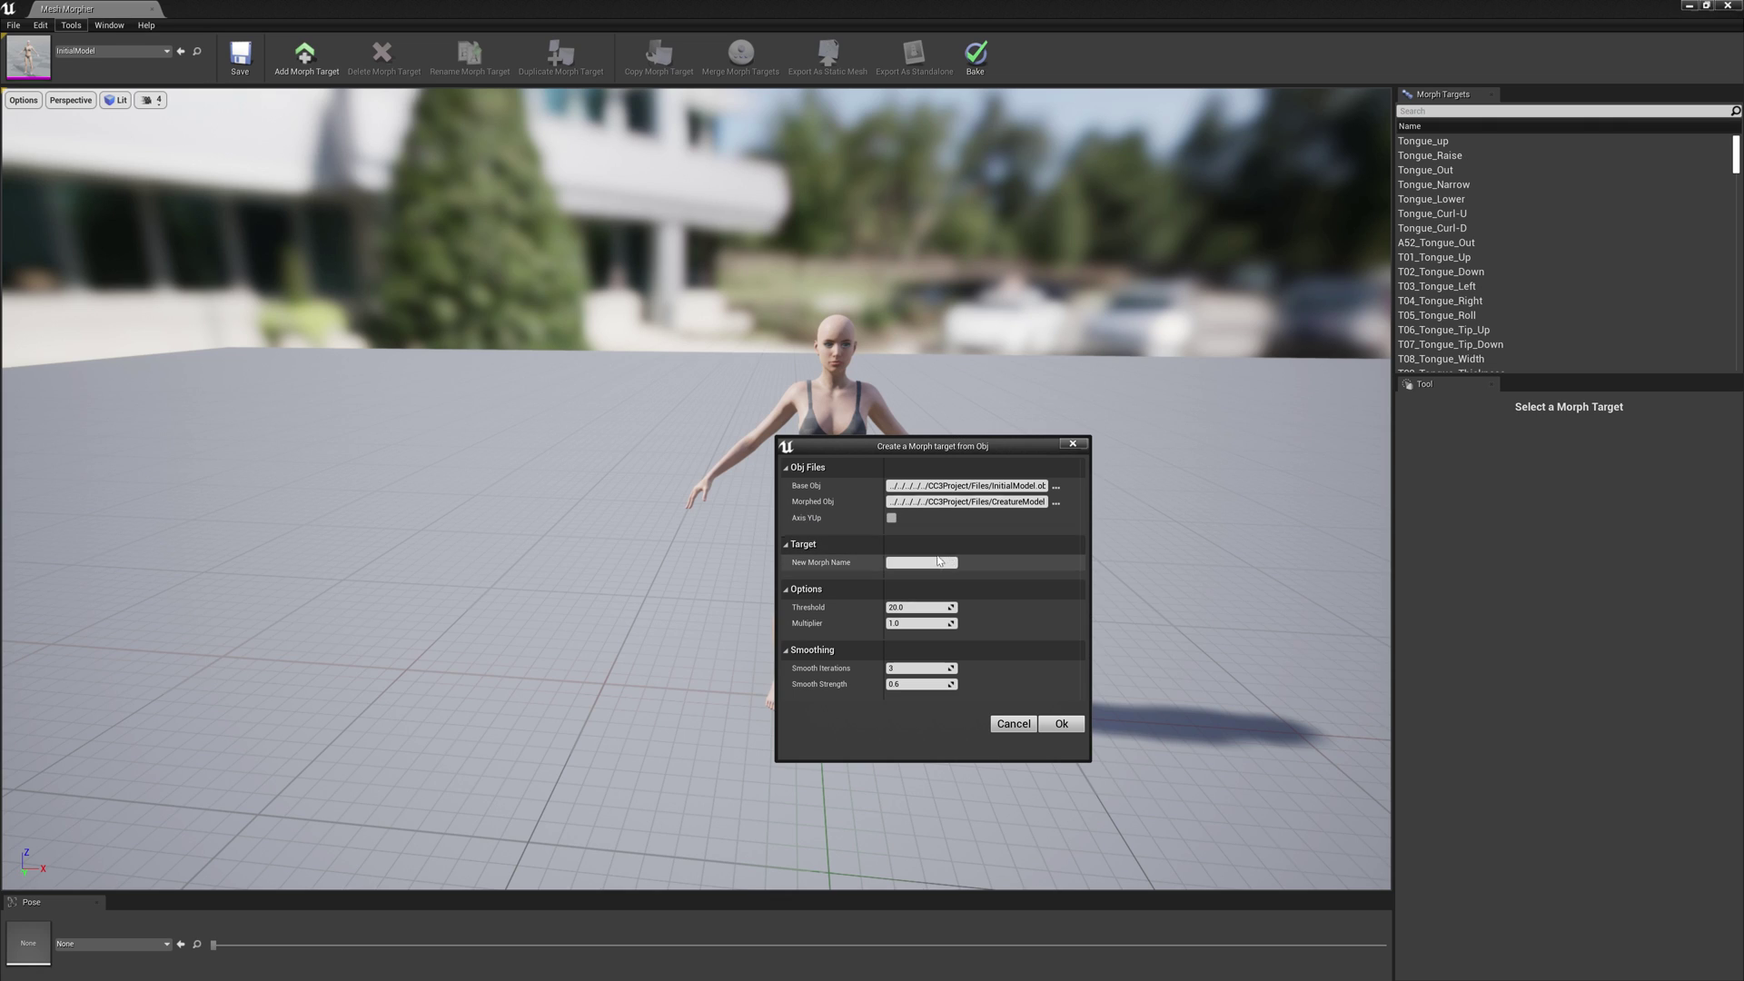
{"action": "left_click", "coordinate": [908, 562]}
{"action": "left_click", "coordinate": [1063, 724]}
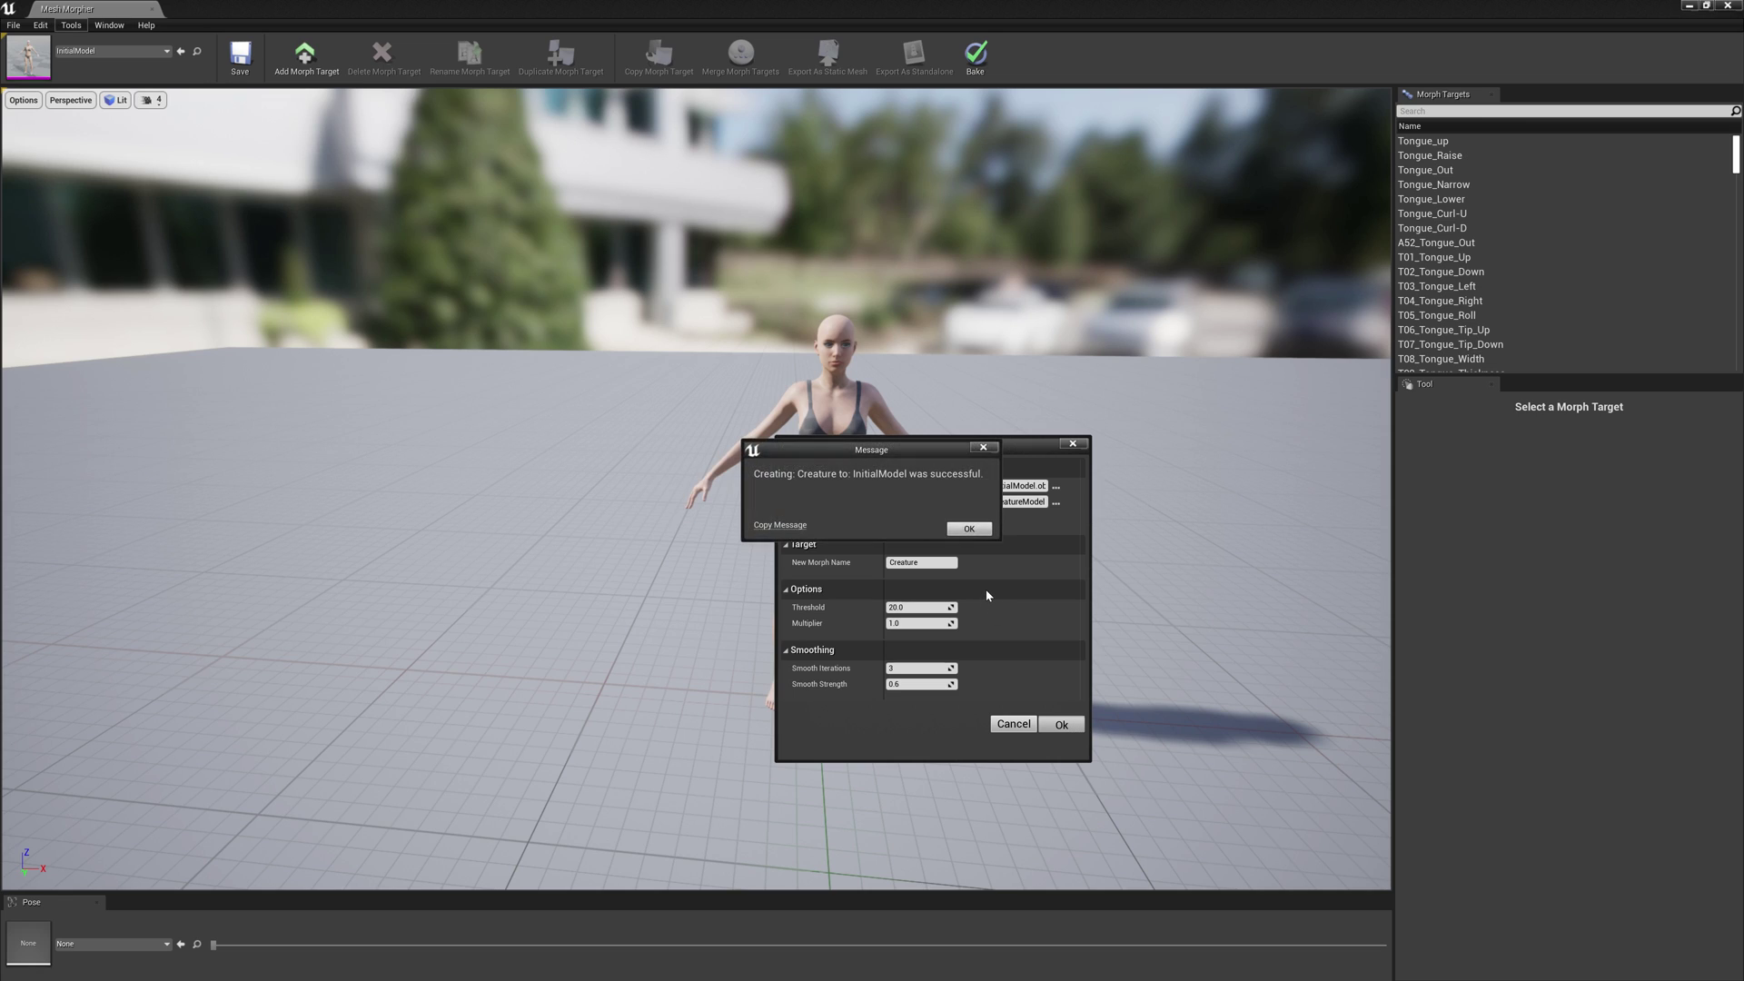
{"action": "left_click", "coordinate": [969, 529]}
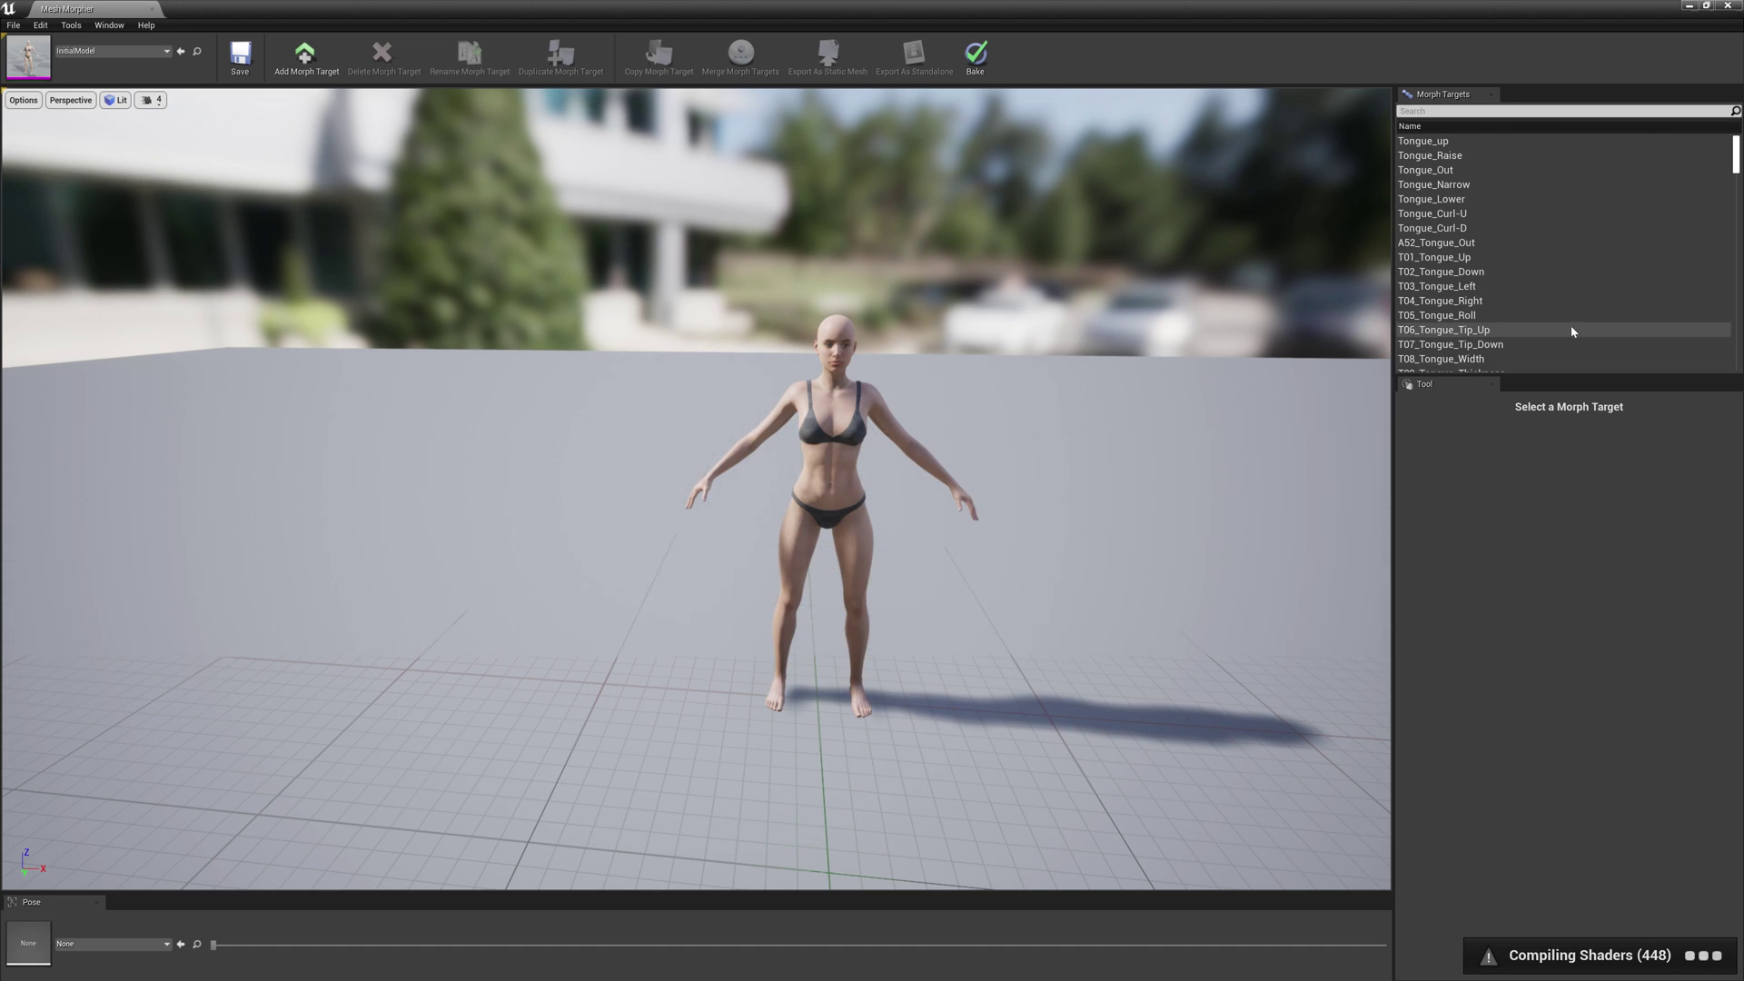
- Create a morph target named Gorilla from OBJ files, using GorillaModel.obj as the morphed mesh, and save the changed mesh and skeleton assets
{"action": "left_click", "coordinate": [71, 26]}
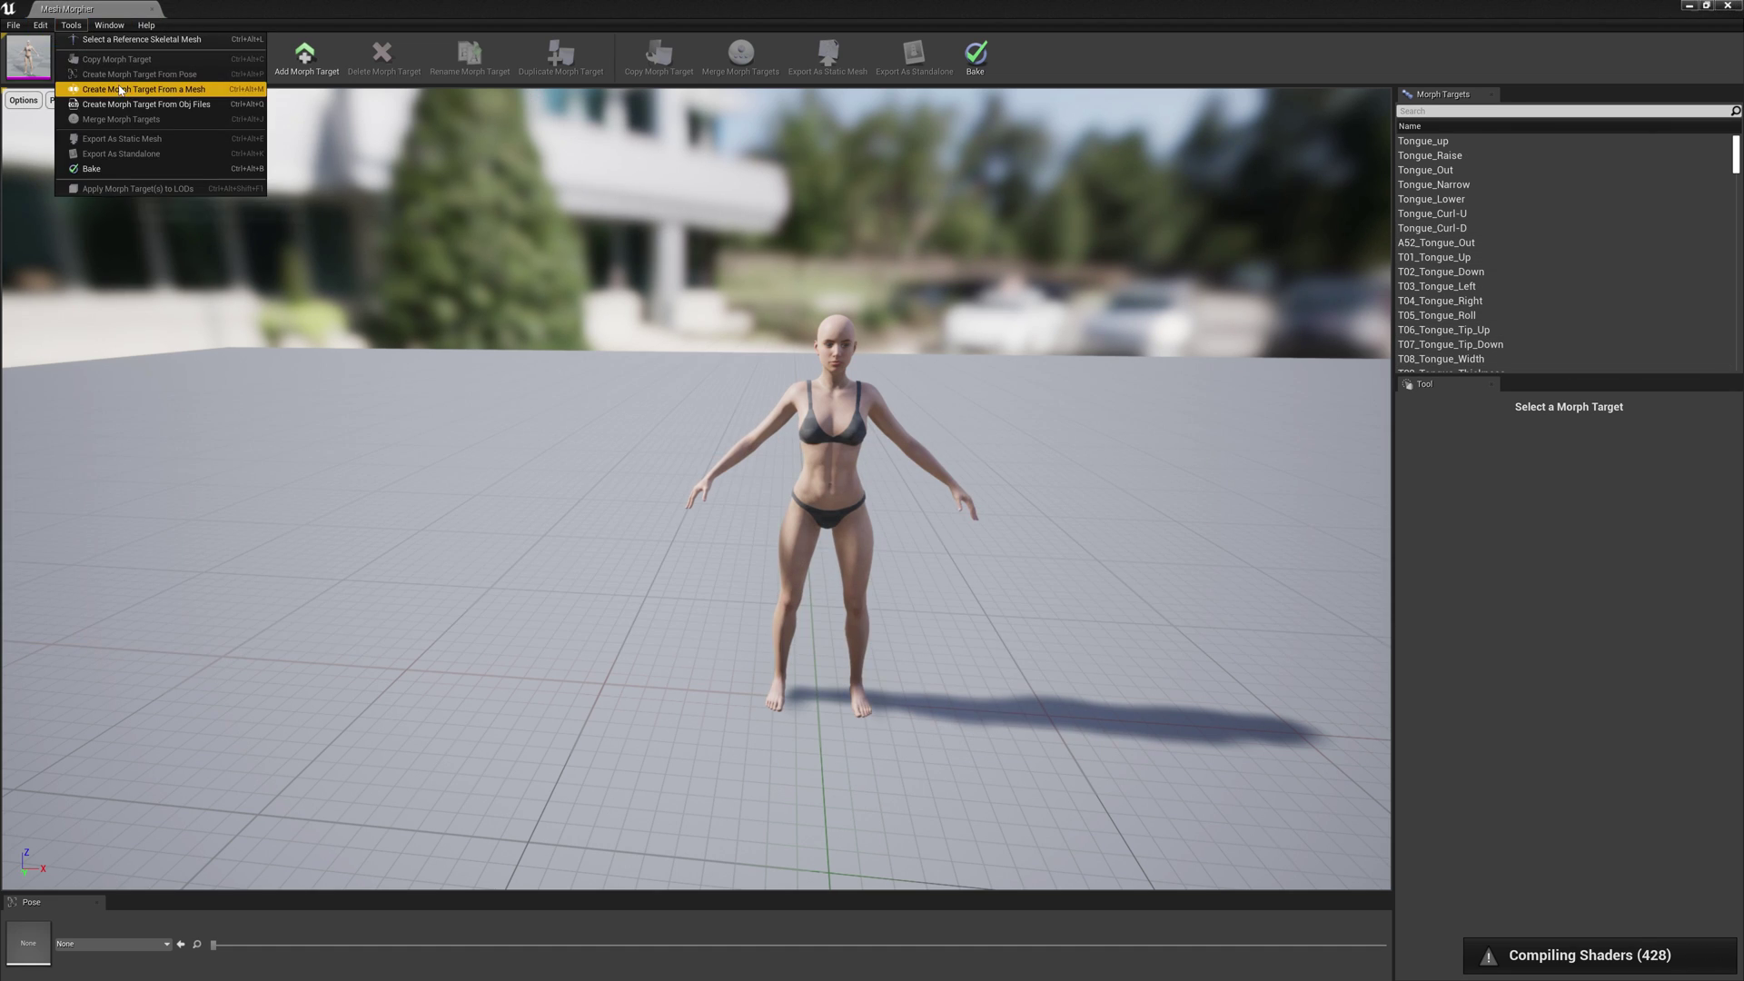
{"action": "left_click", "coordinate": [167, 106]}
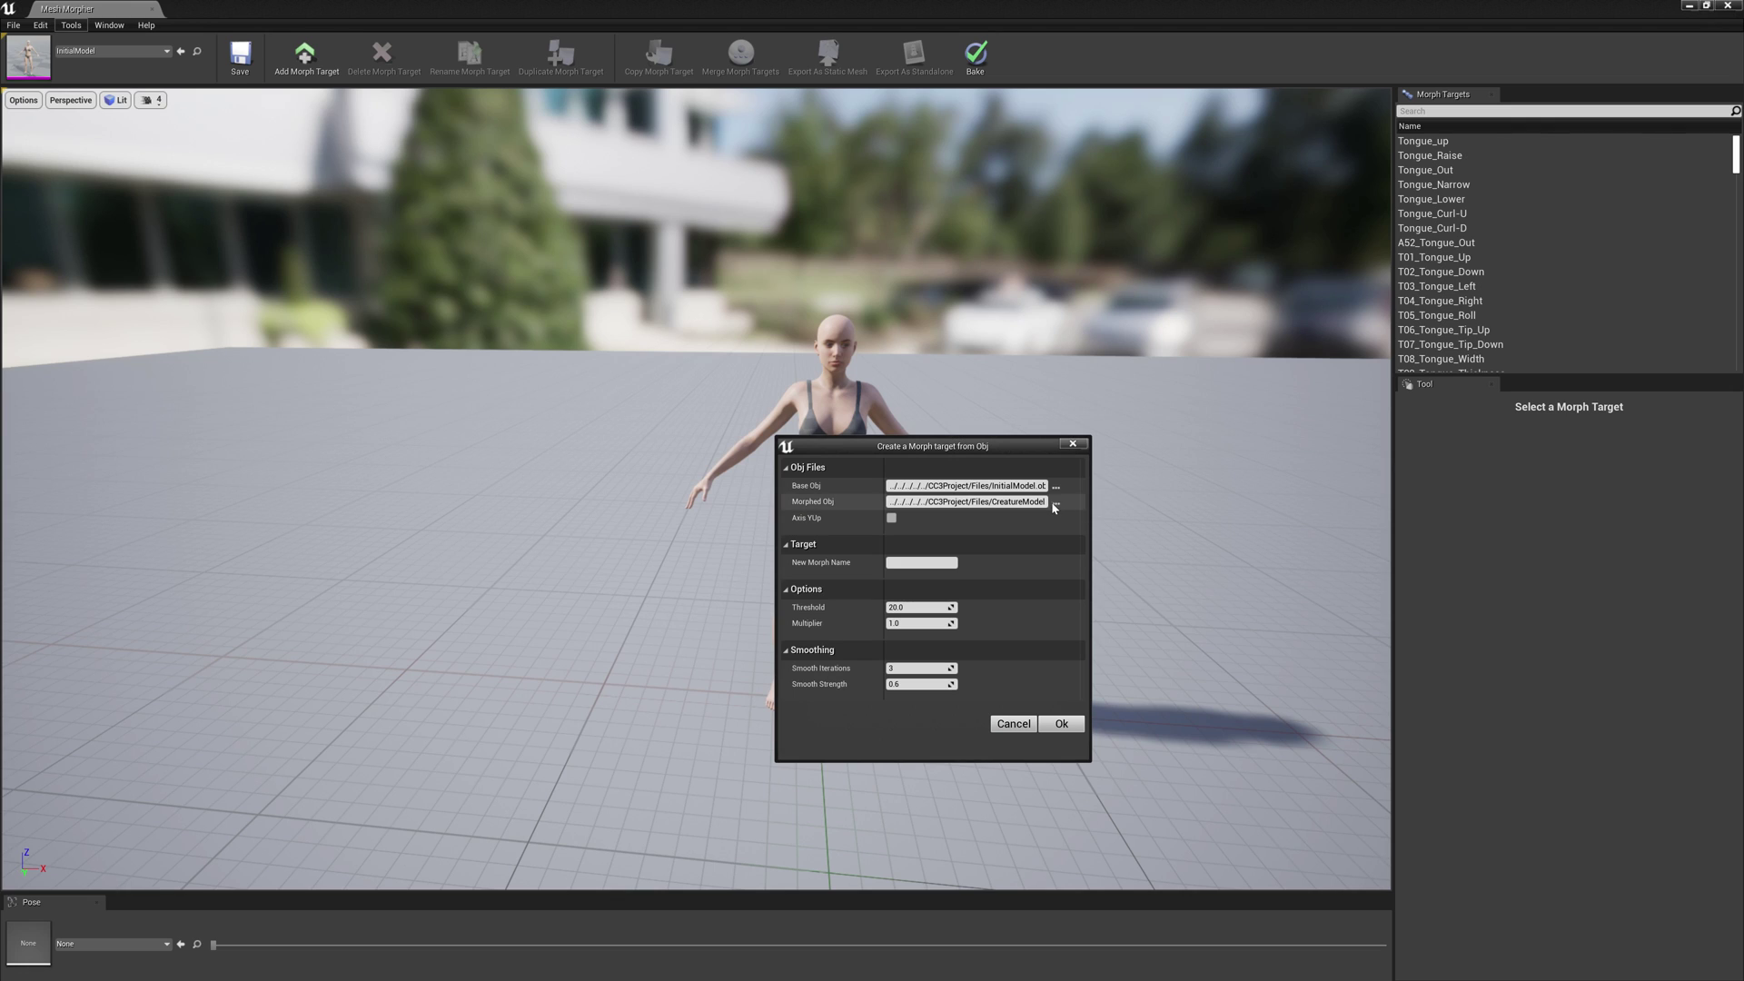
{"action": "left_click", "coordinate": [1056, 502]}
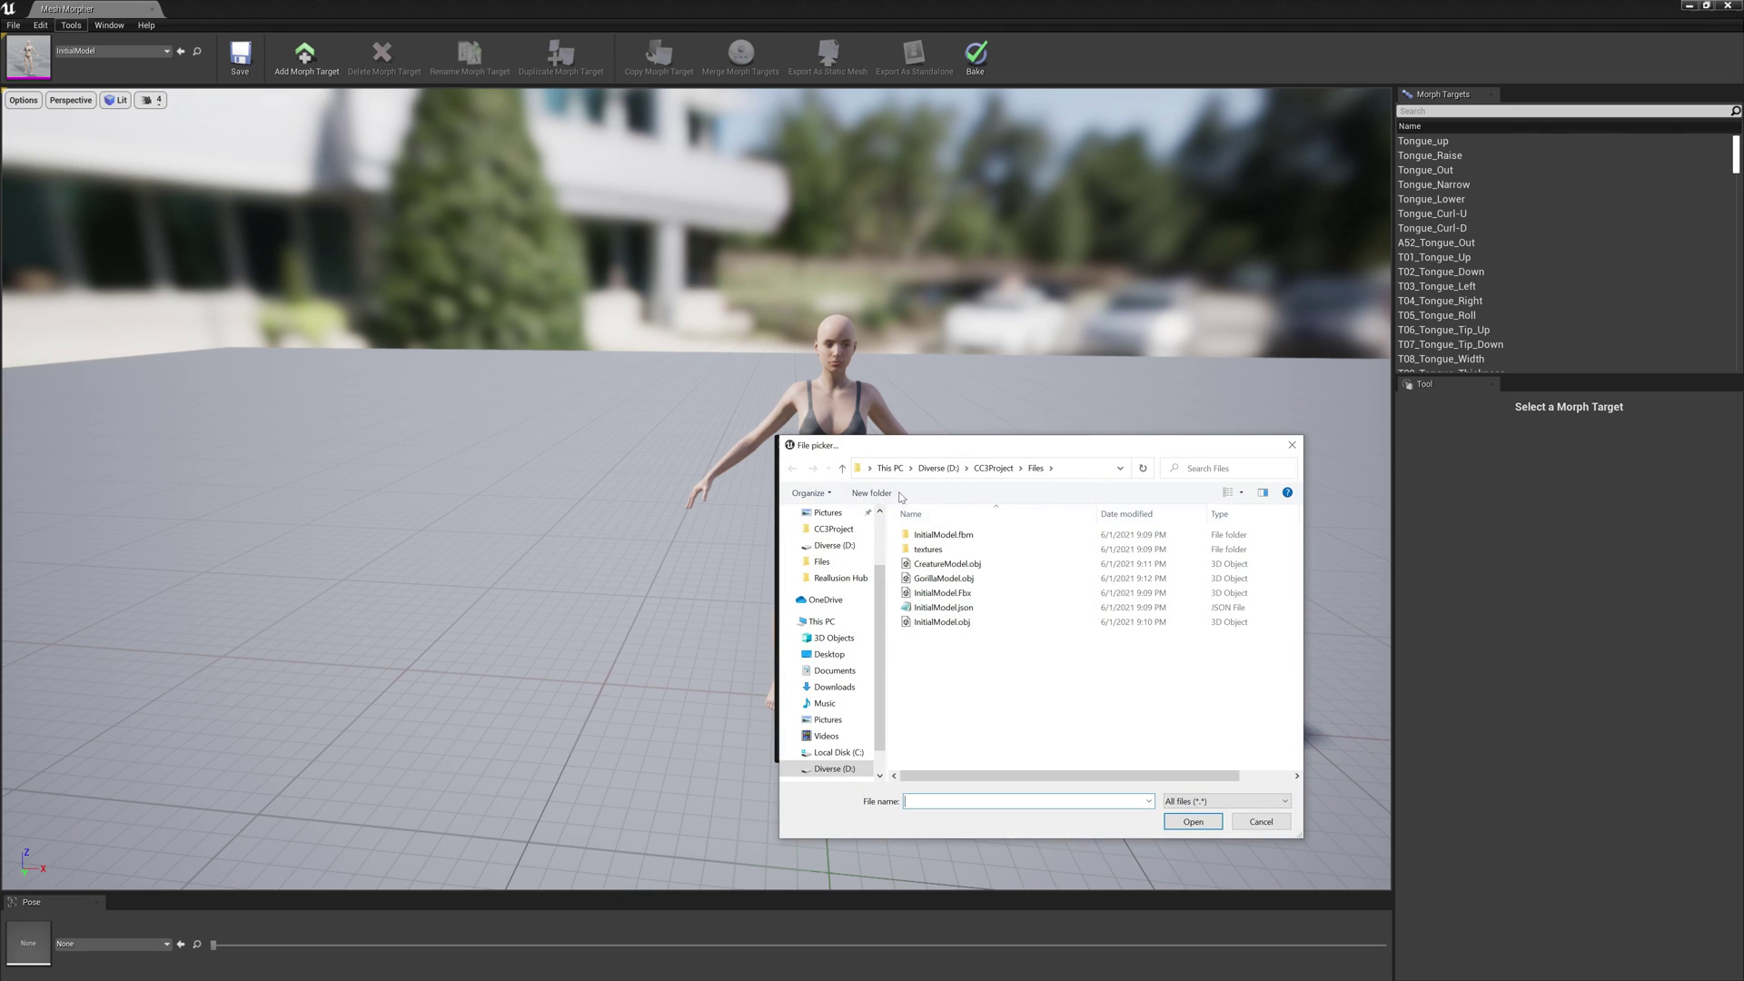
{"action": "left_click", "coordinate": [952, 579]}
{"action": "double_click", "coordinate": [952, 579]}
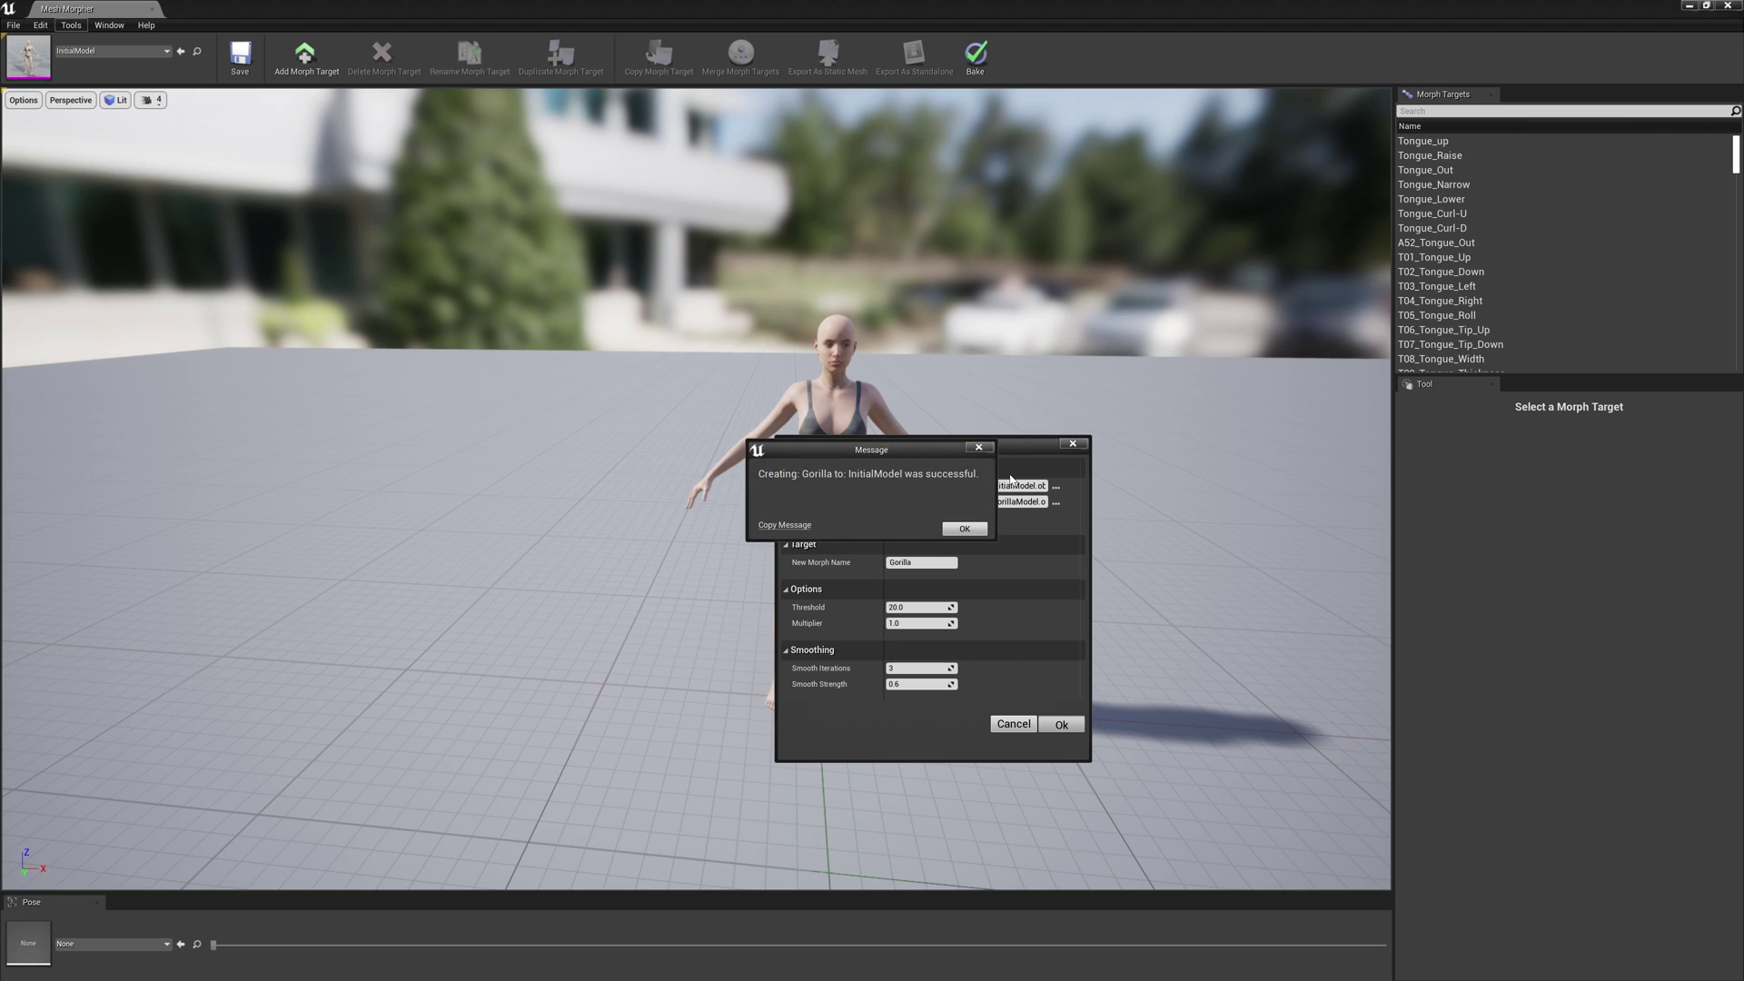
{"action": "left_click", "coordinate": [971, 528]}
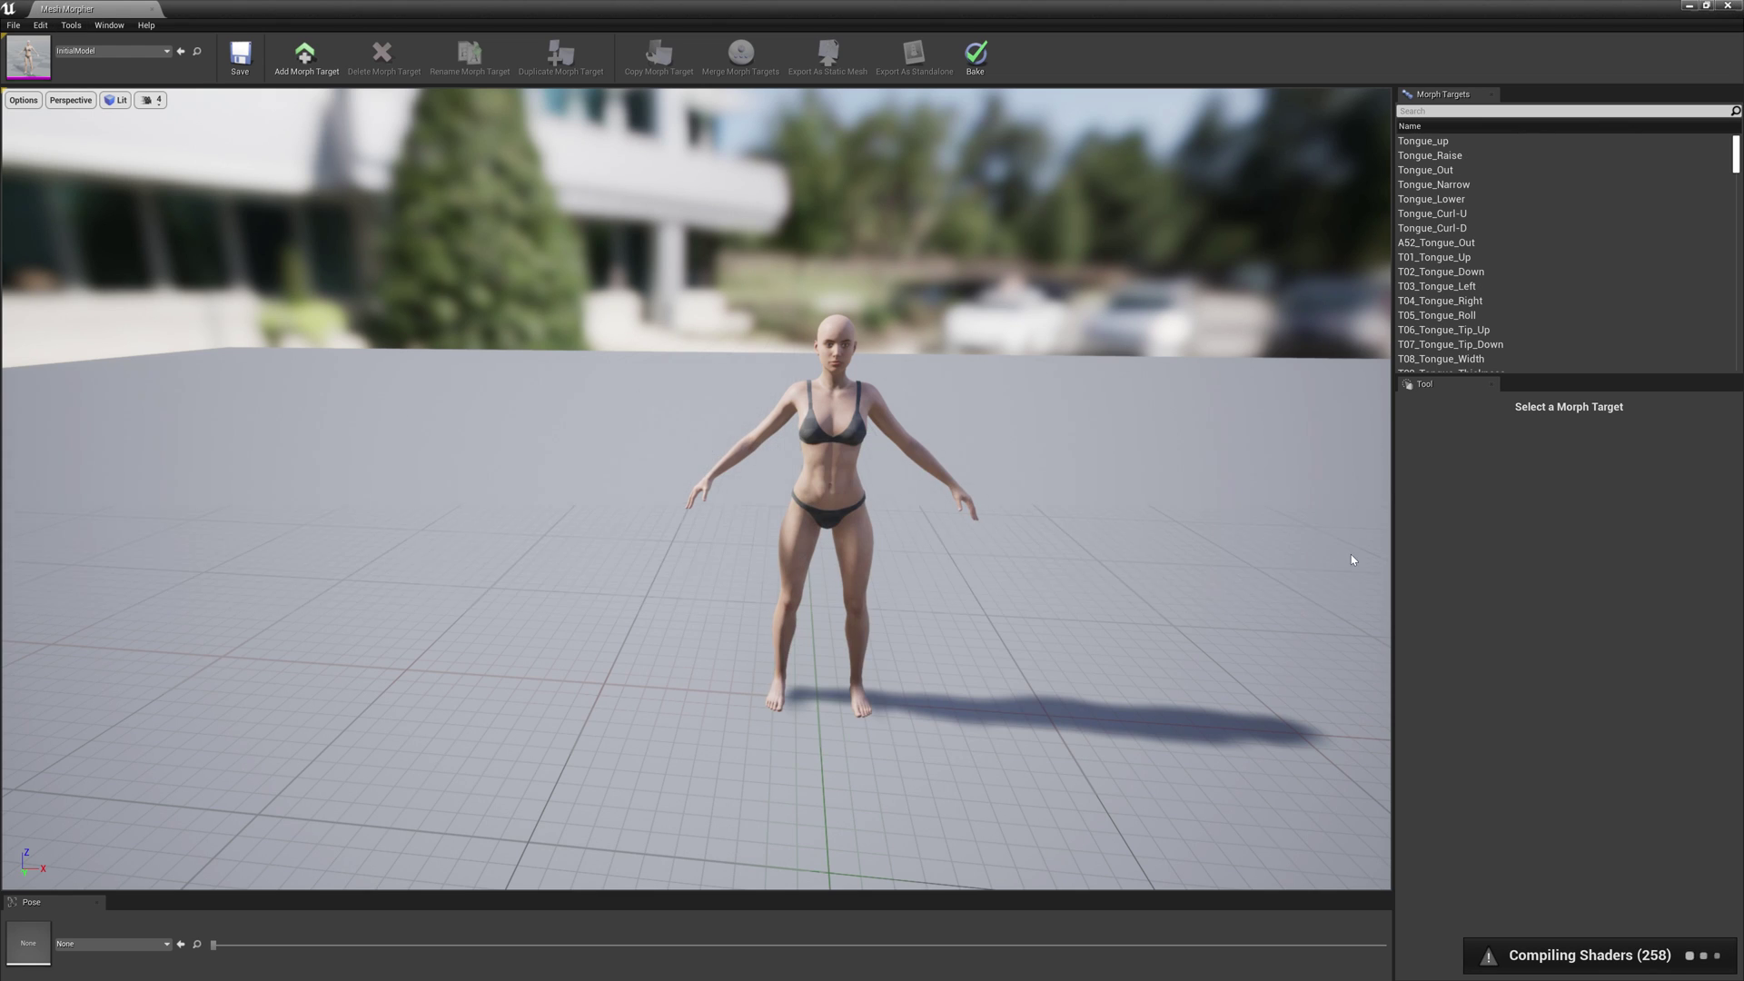
{"action": "left_click", "coordinate": [240, 54]}
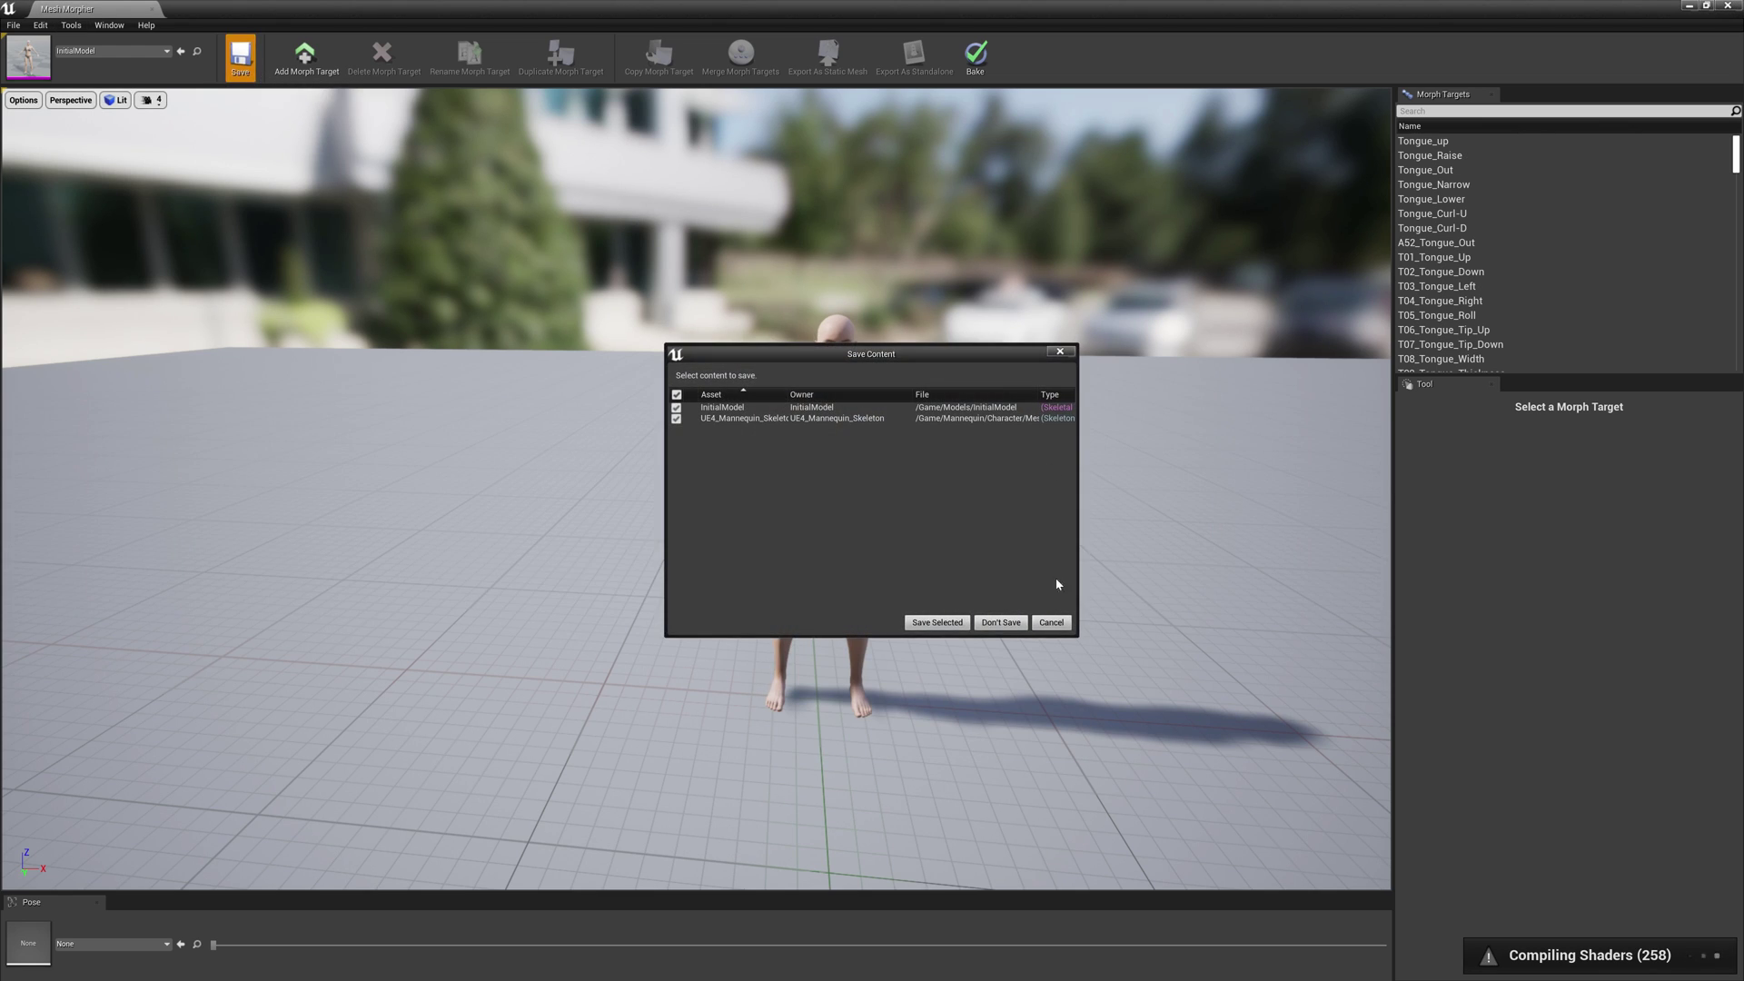
{"action": "left_click", "coordinate": [938, 629]}
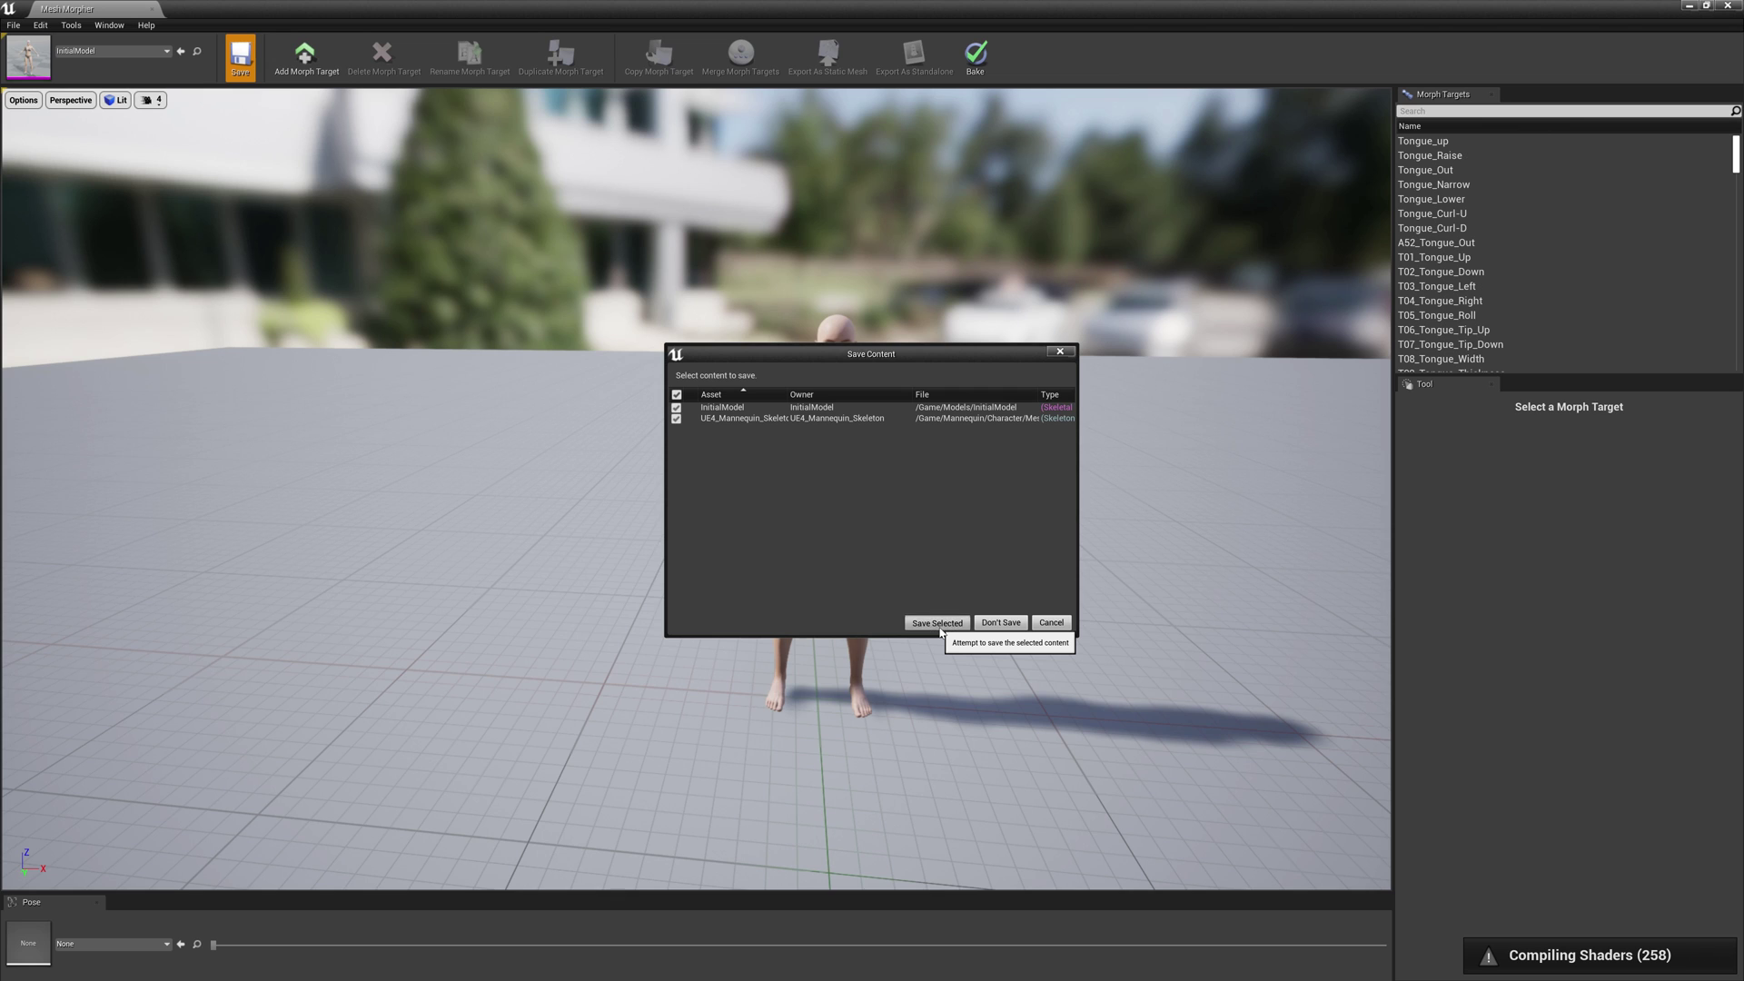
- Open the InitialModel skeletal mesh from Mesh Morpher, then close and reopen it to find the new entries in its morph target list
{"action": "double_click", "coordinate": [24, 64]}
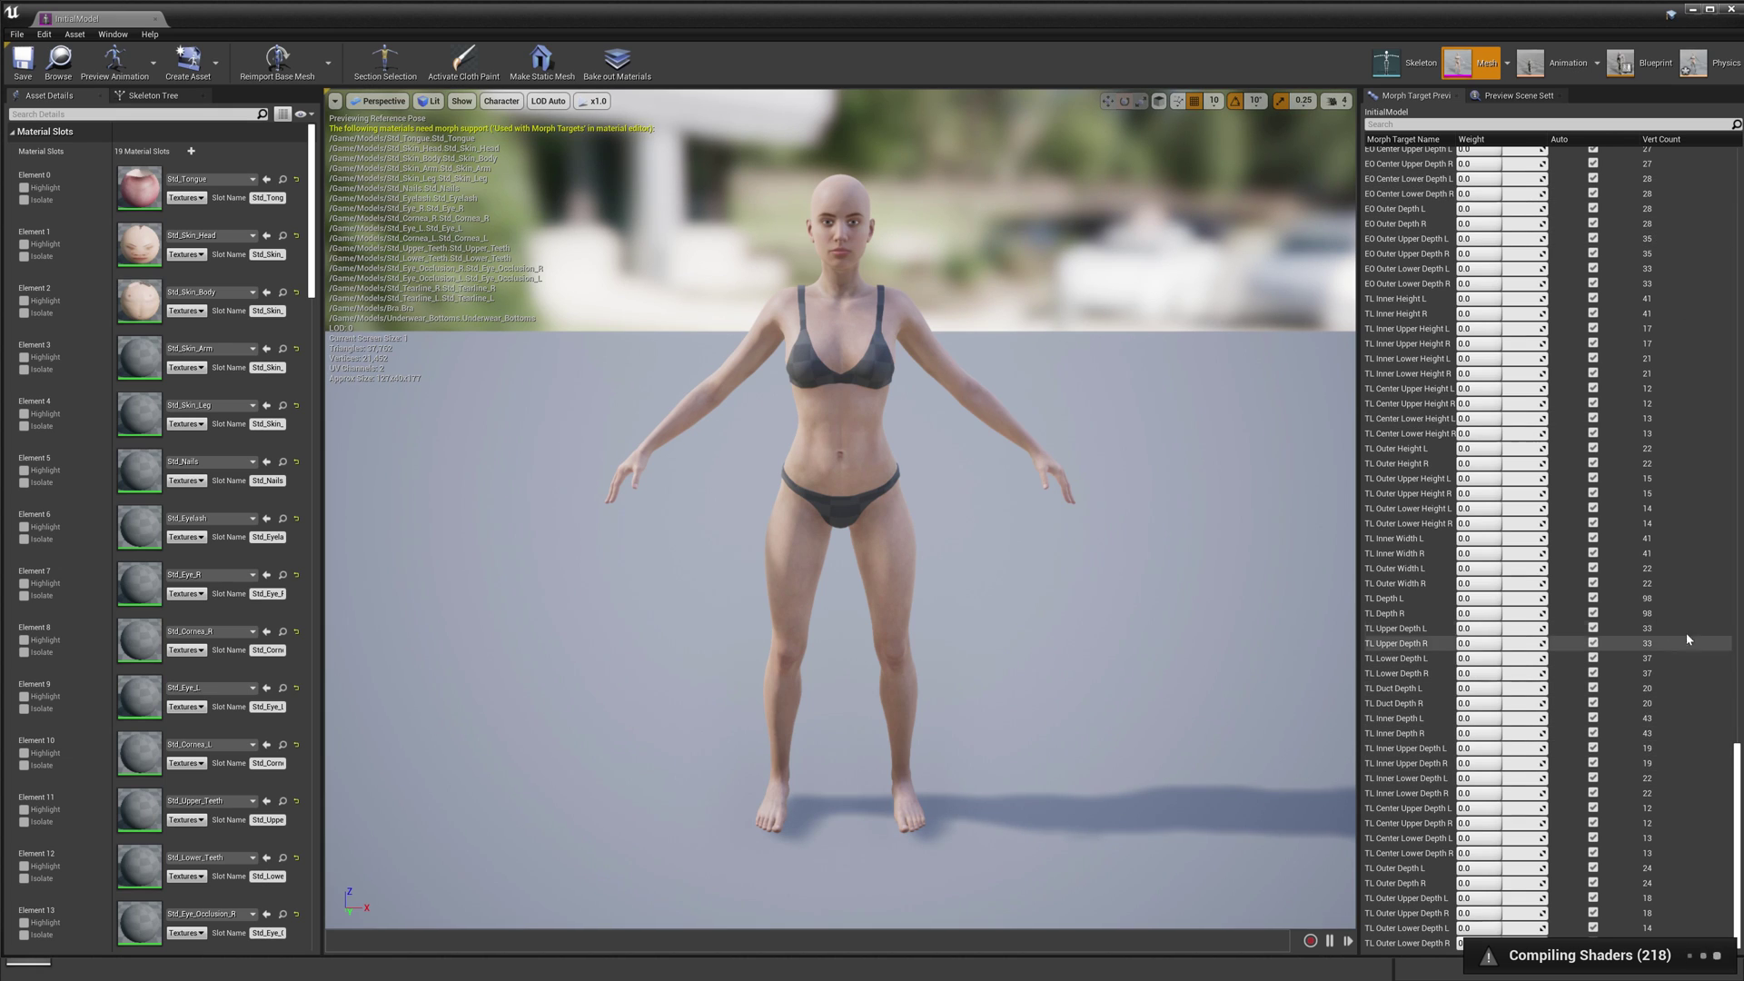
{"action": "left_click_drag", "start_coordinate": [1736, 770], "coordinate": [1695, 142]}
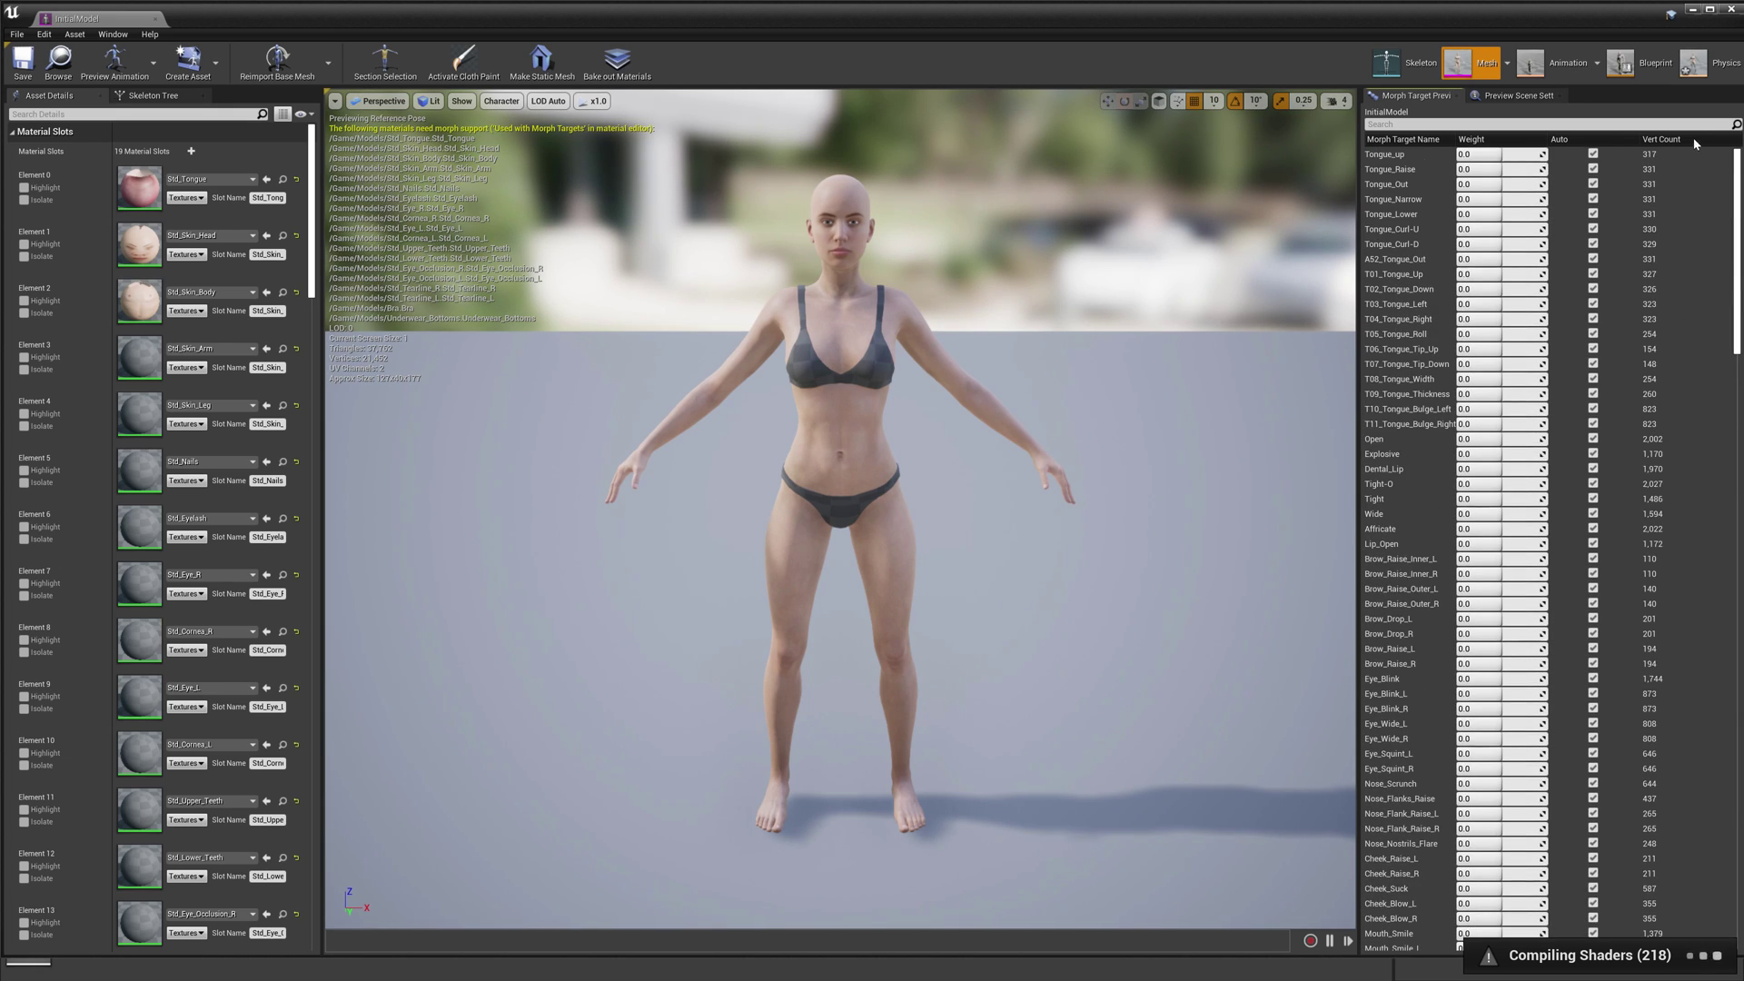
{"action": "left_click", "coordinate": [1728, 11]}
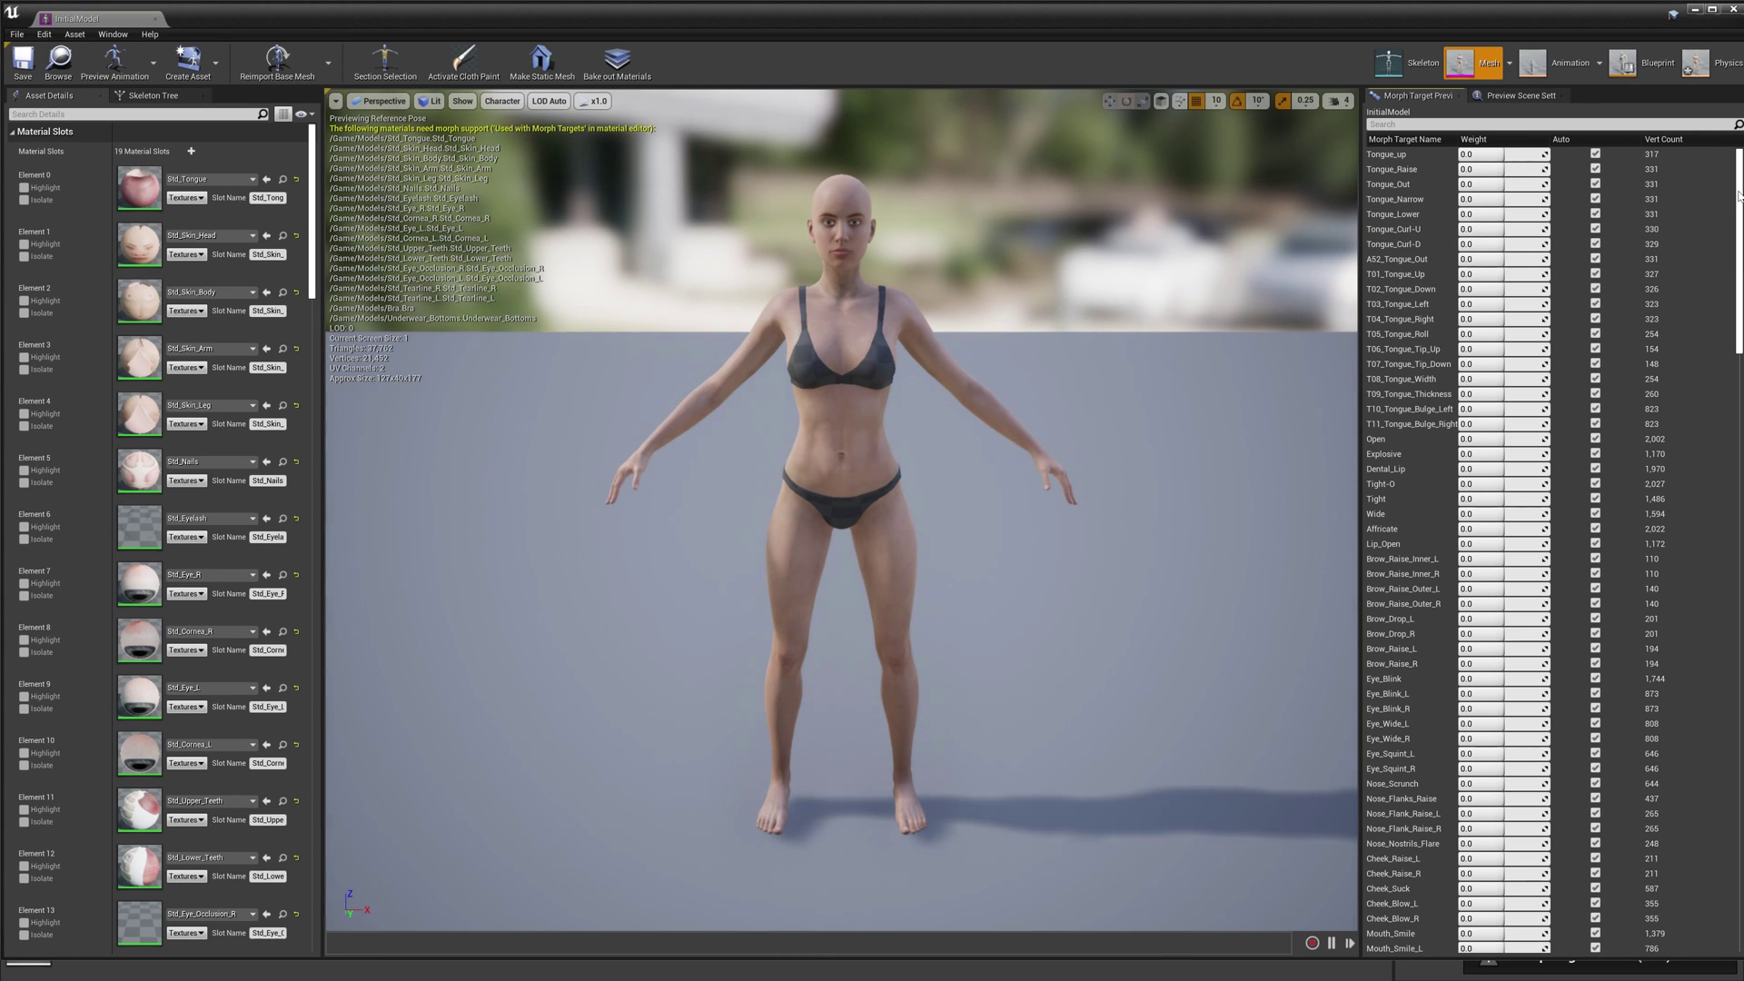
{"action": "scroll", "coordinate": [1545, 545], "scroll_direction": "down", "scroll_amount": 10}
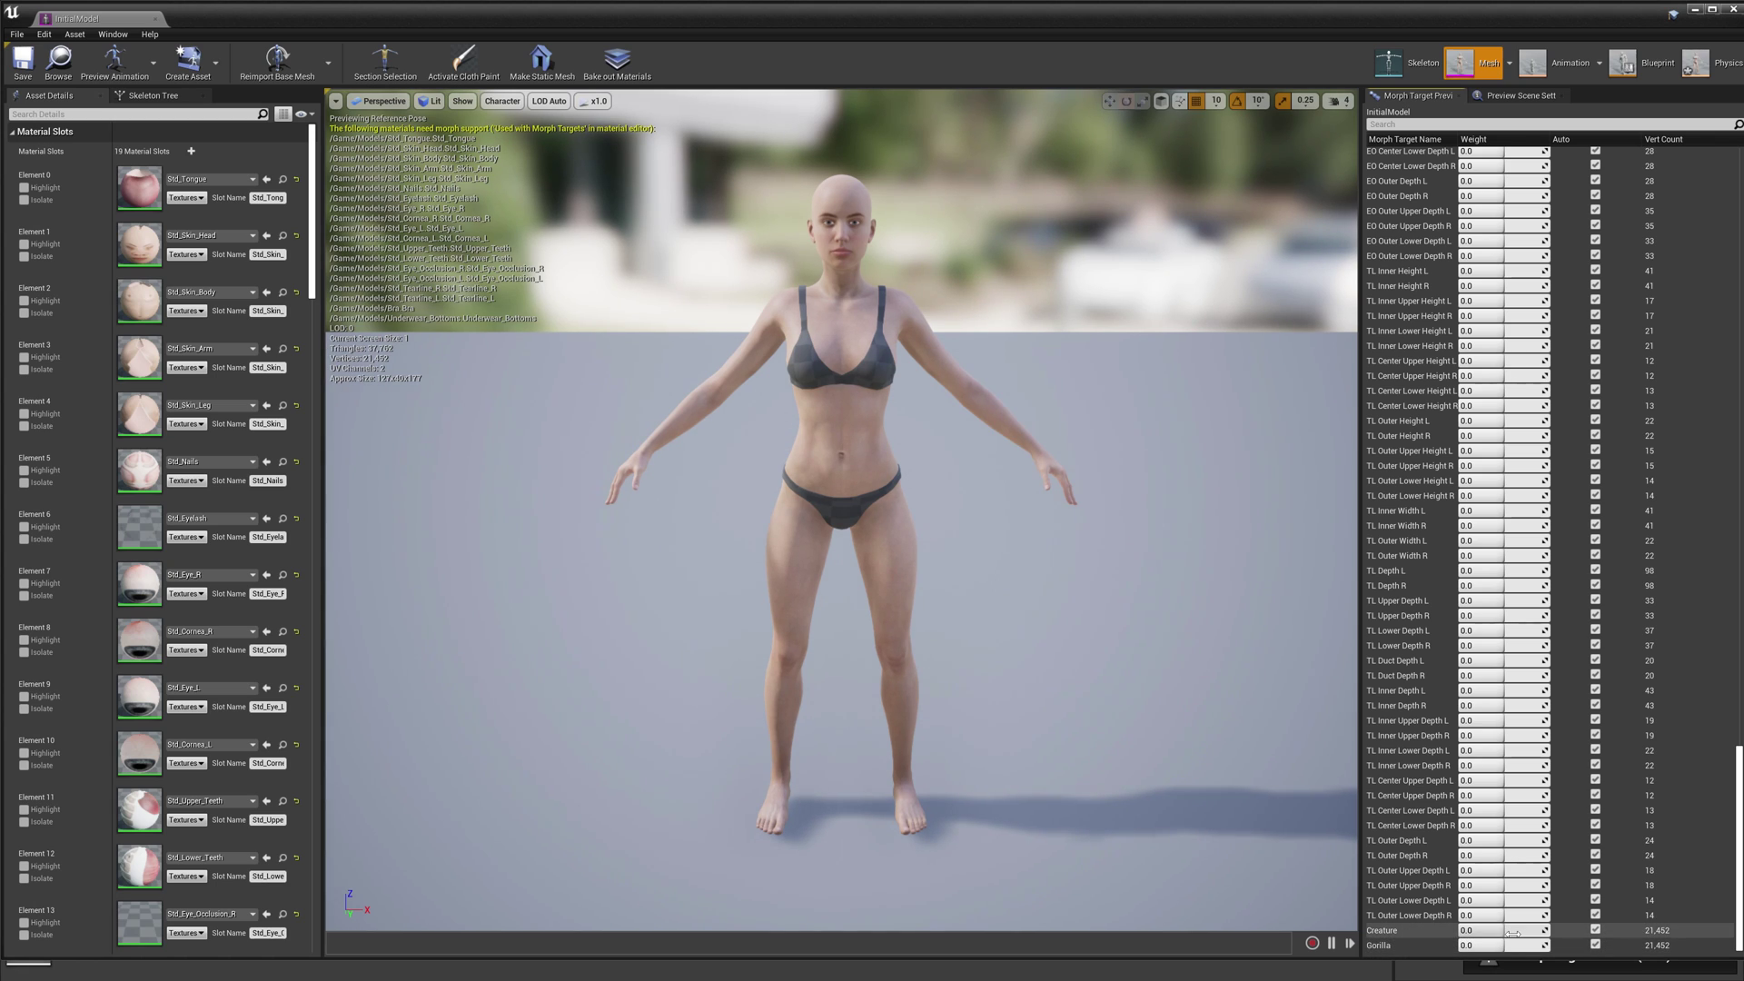
- Set the Creature morph target weight to 1.0 and examine the deformed character from the front and side
{"action": "left_click_drag", "start_coordinate": [1557, 935], "coordinate": [1598, 936]}
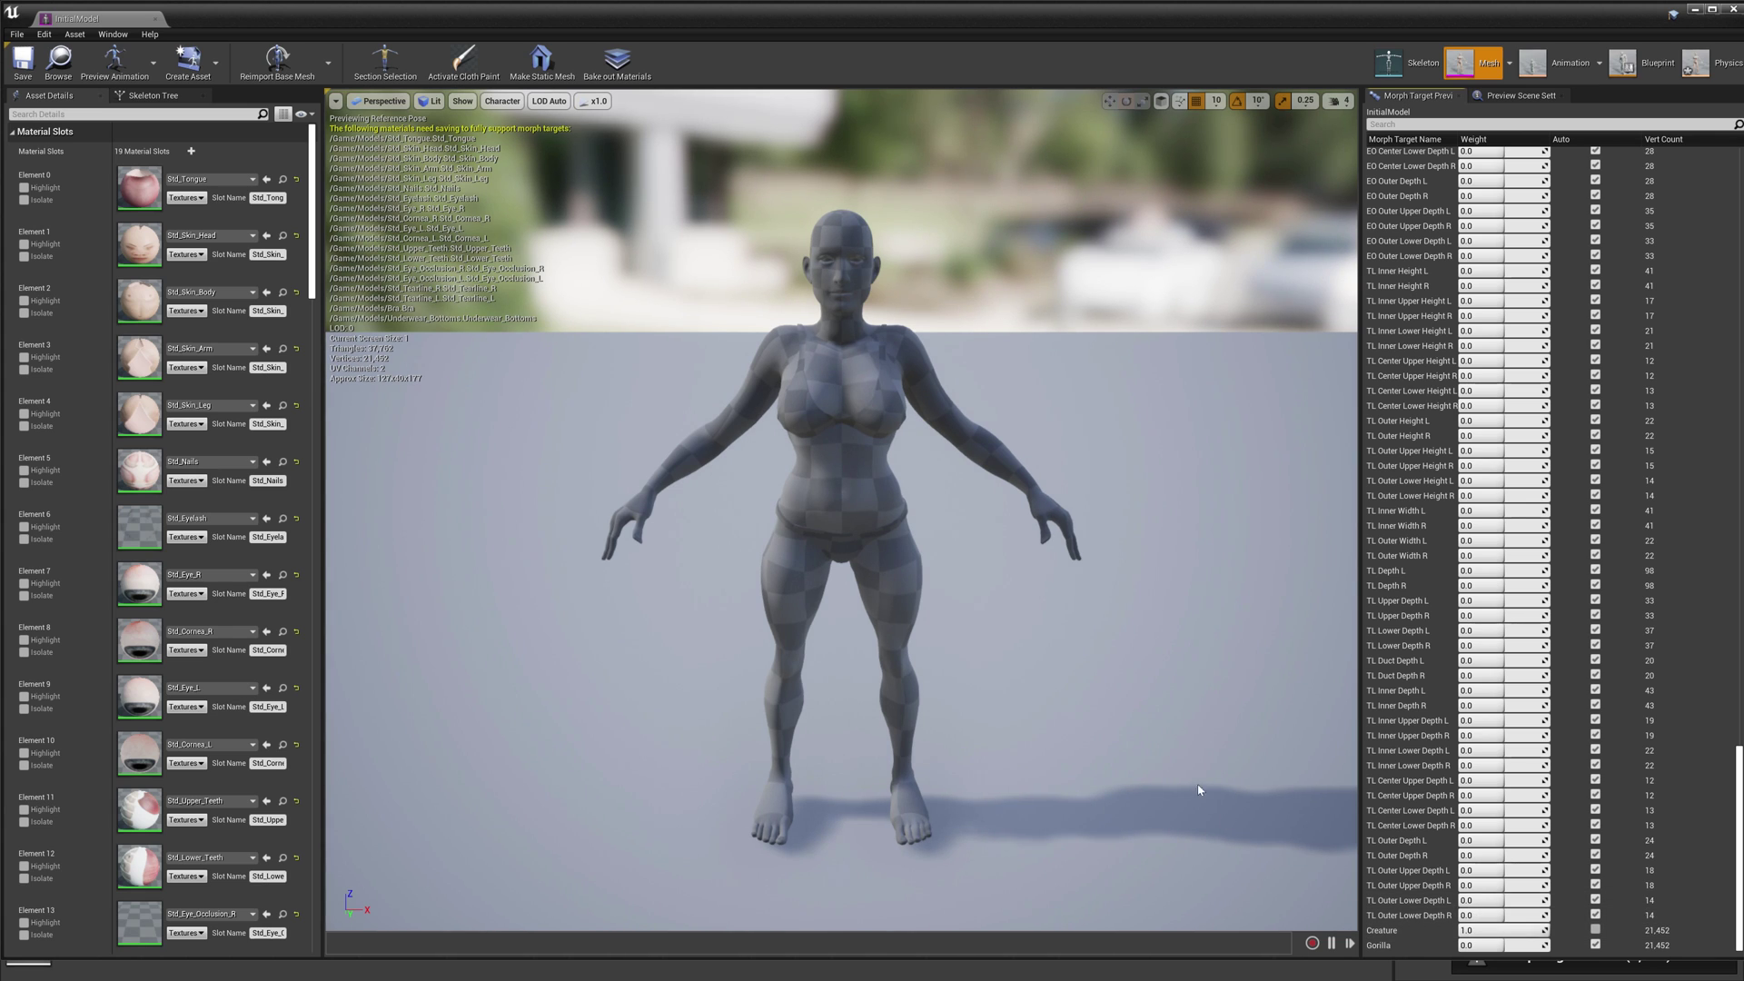
{"action": "left_click_drag", "start_coordinate": [1199, 791], "coordinate": [1072, 777]}
{"action": "key", "text": "d"}
{"action": "right_click_drag", "start_coordinate": [1072, 776], "coordinate": [1146, 779]}
{"action": "key", "text": "a"}
{"action": "left_click_drag", "start_coordinate": [745, 691], "coordinate": [609, 682]}
{"action": "key", "text": "d"}
{"action": "right_click_drag", "start_coordinate": [608, 681], "coordinate": [504, 695]}
{"action": "key", "text": "s"}
{"action": "key", "text": "w"}
{"action": "left_click_drag", "start_coordinate": [572, 690], "coordinate": [563, 690]}
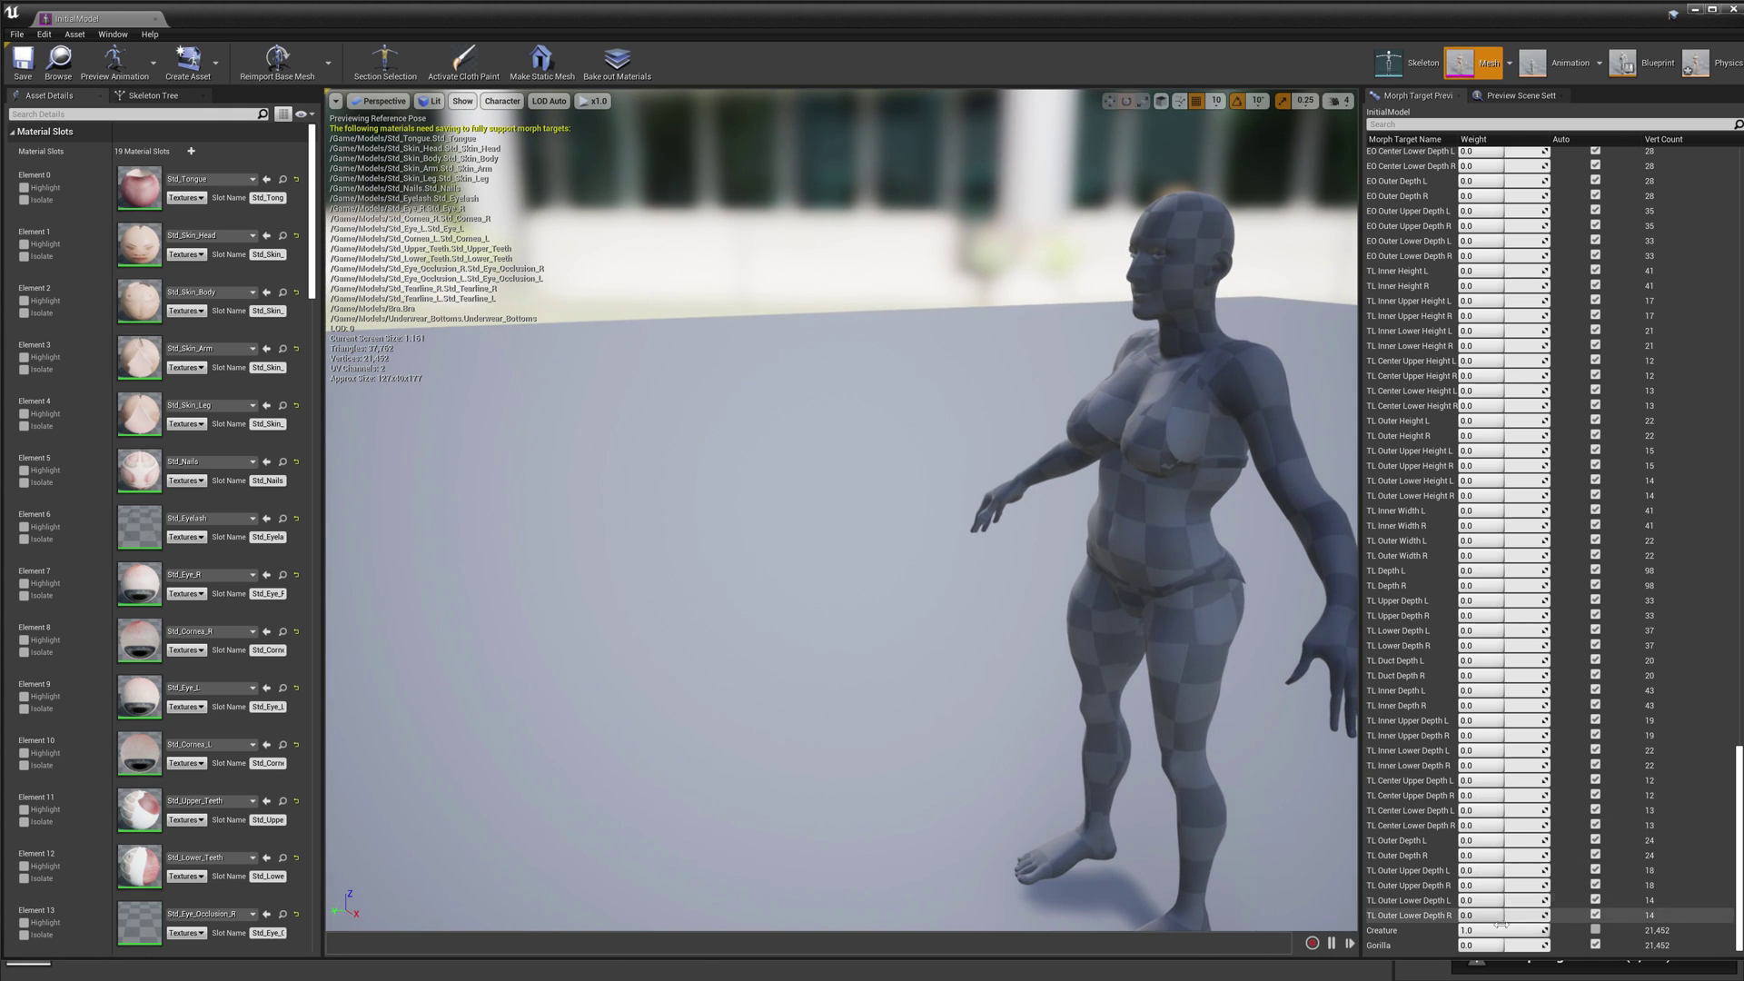
- Minimize the open editor windows, bring InitialModel back up from the Models folder, and reset the Creature morph target weight
{"action": "left_click", "coordinate": [1596, 930]}
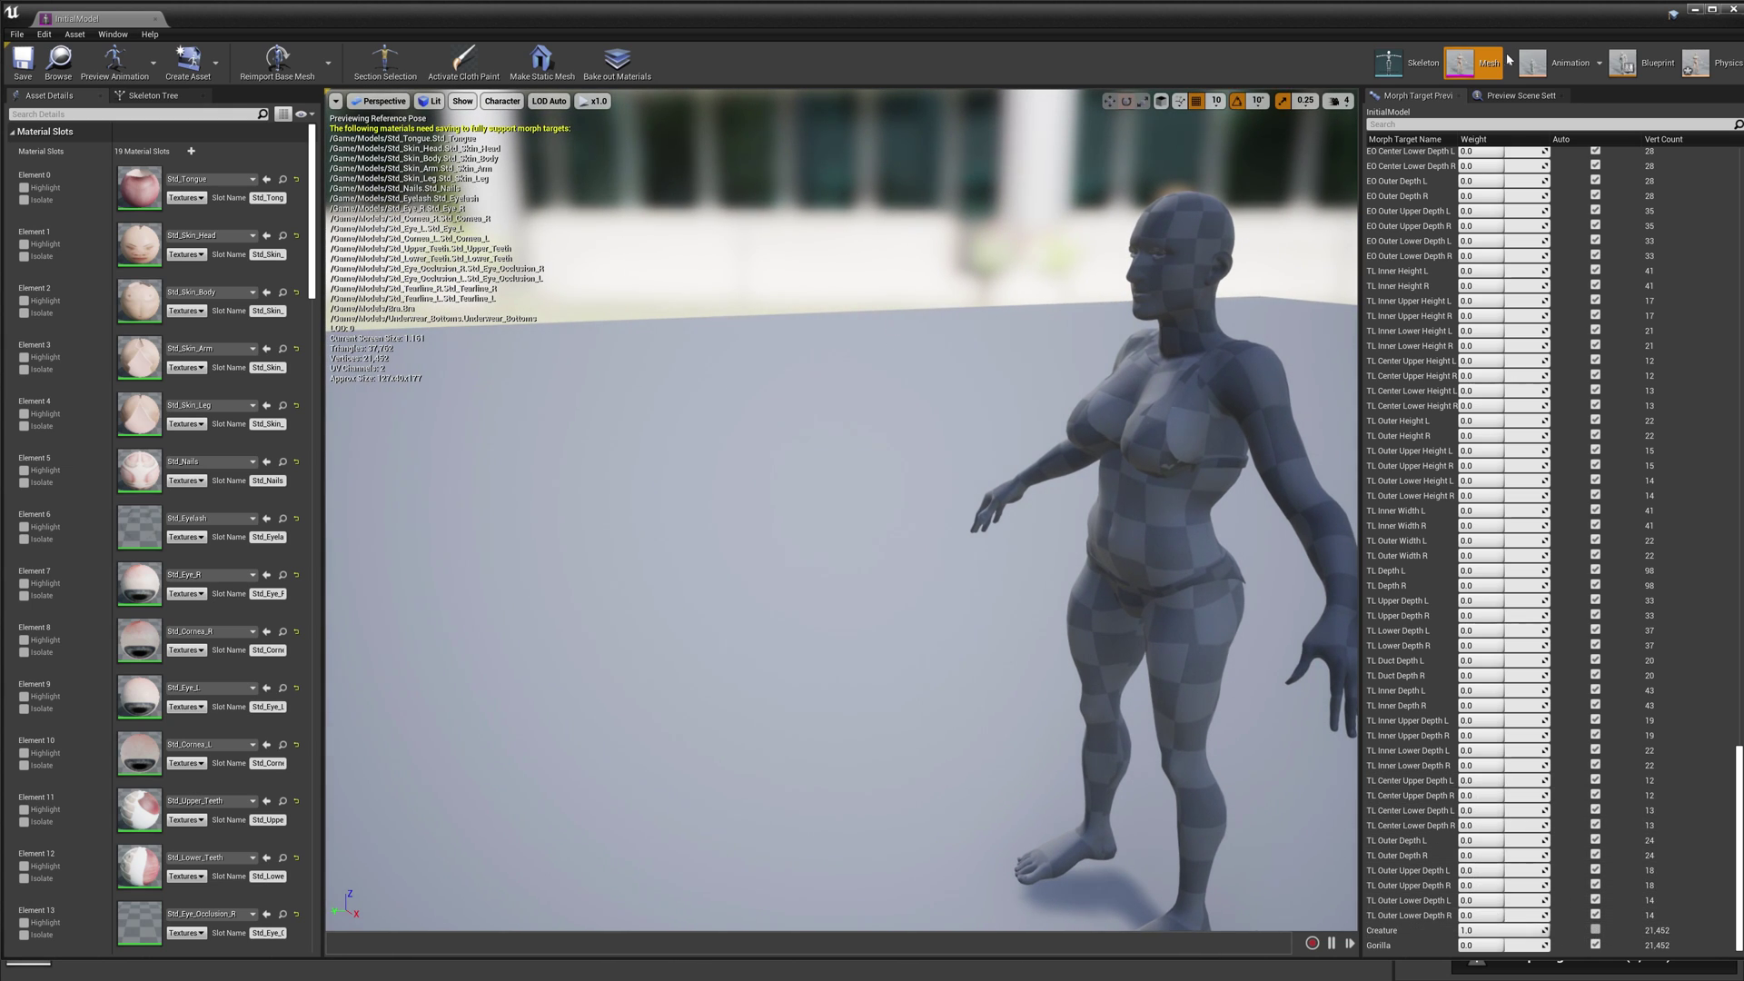
{"action": "left_click", "coordinate": [1693, 13]}
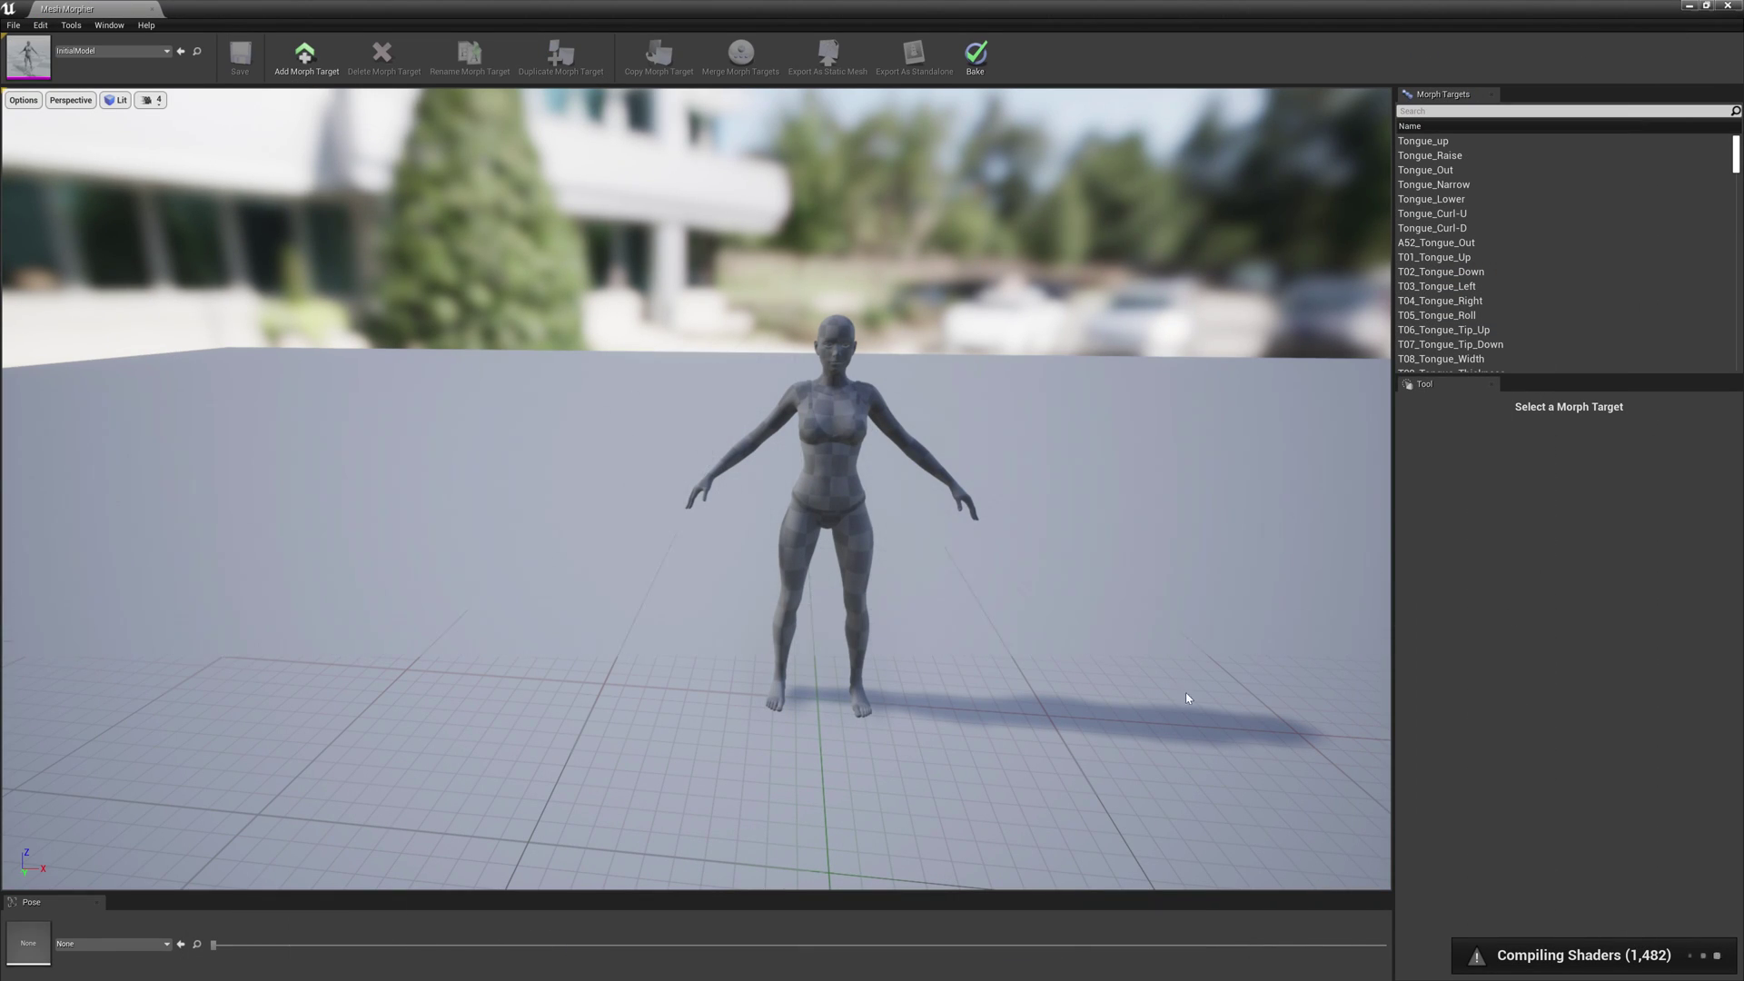
{"action": "left_click", "coordinate": [1692, 11]}
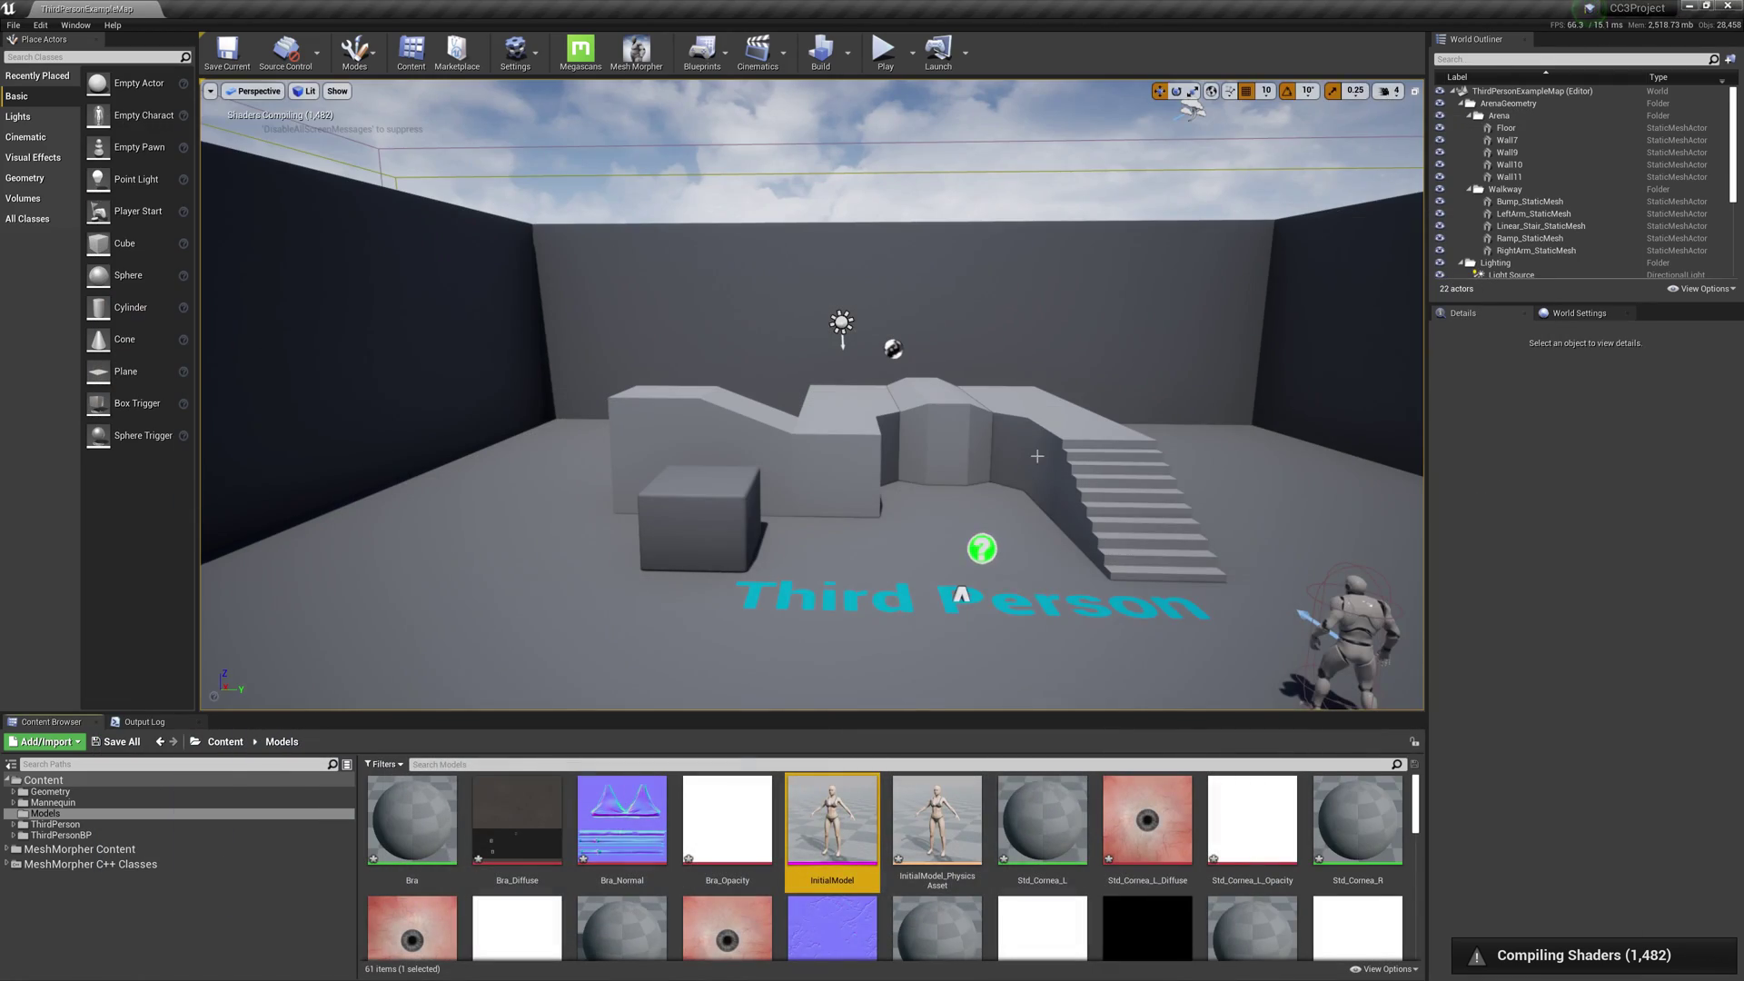
{"action": "double_click", "coordinate": [831, 822]}
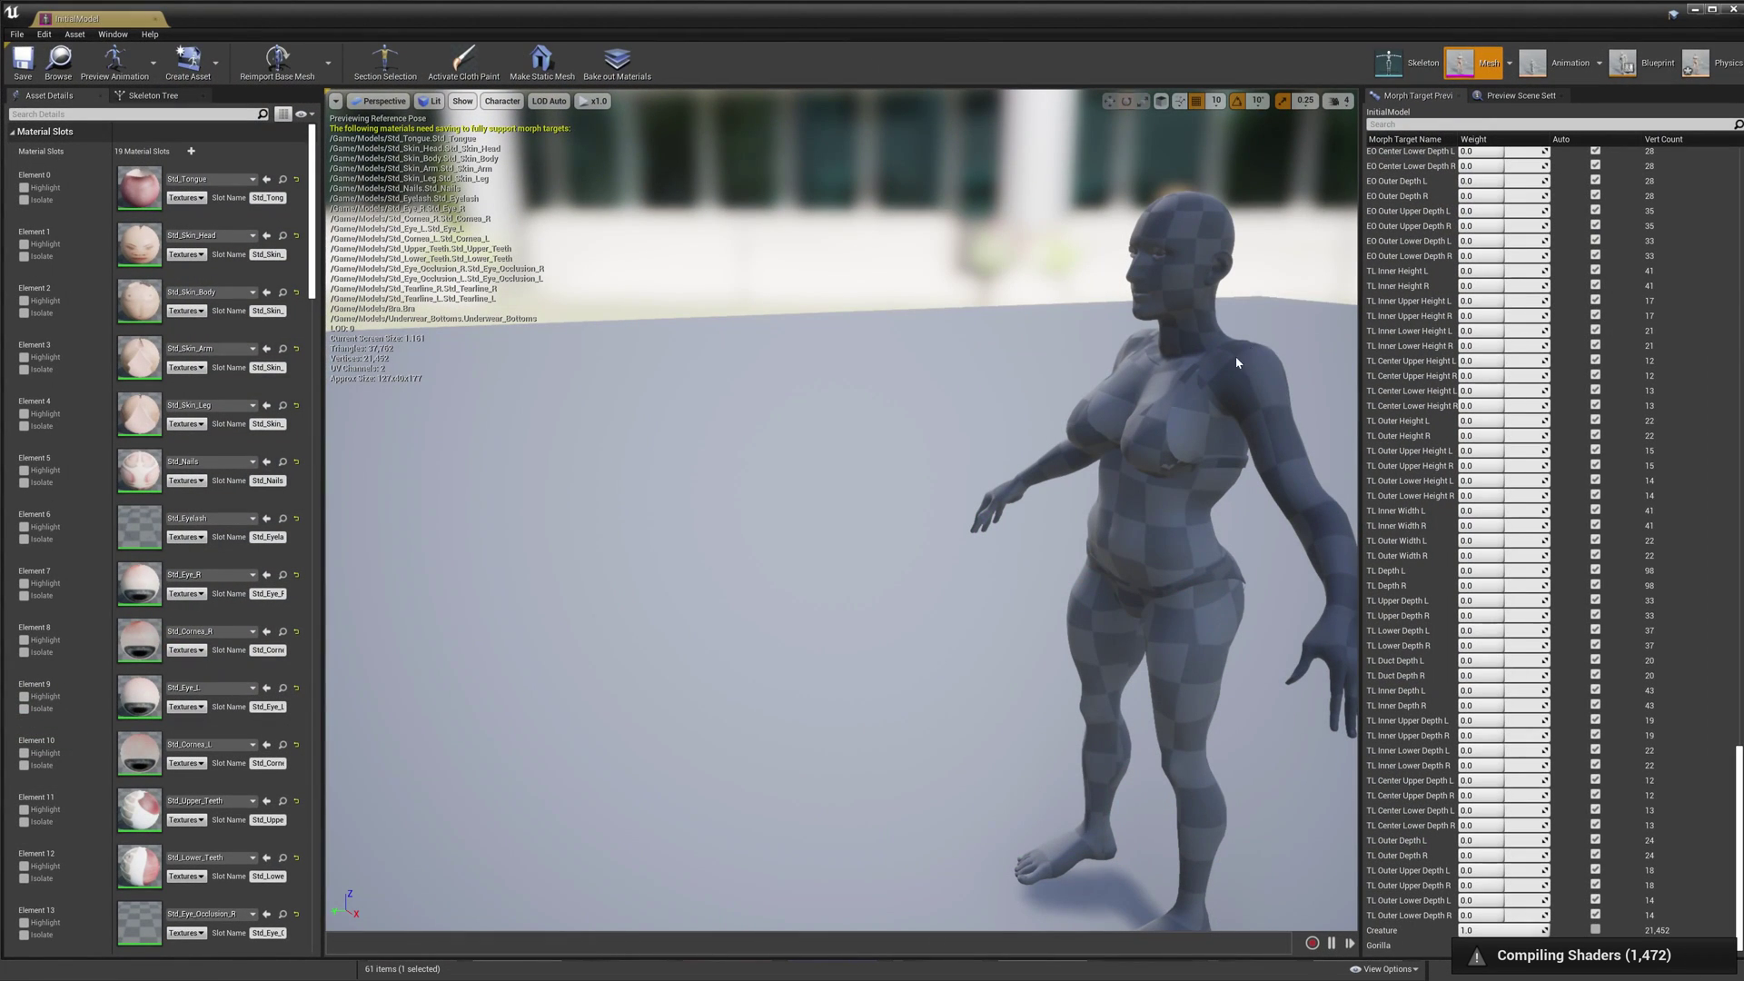
{"action": "left_click", "coordinate": [1596, 930]}
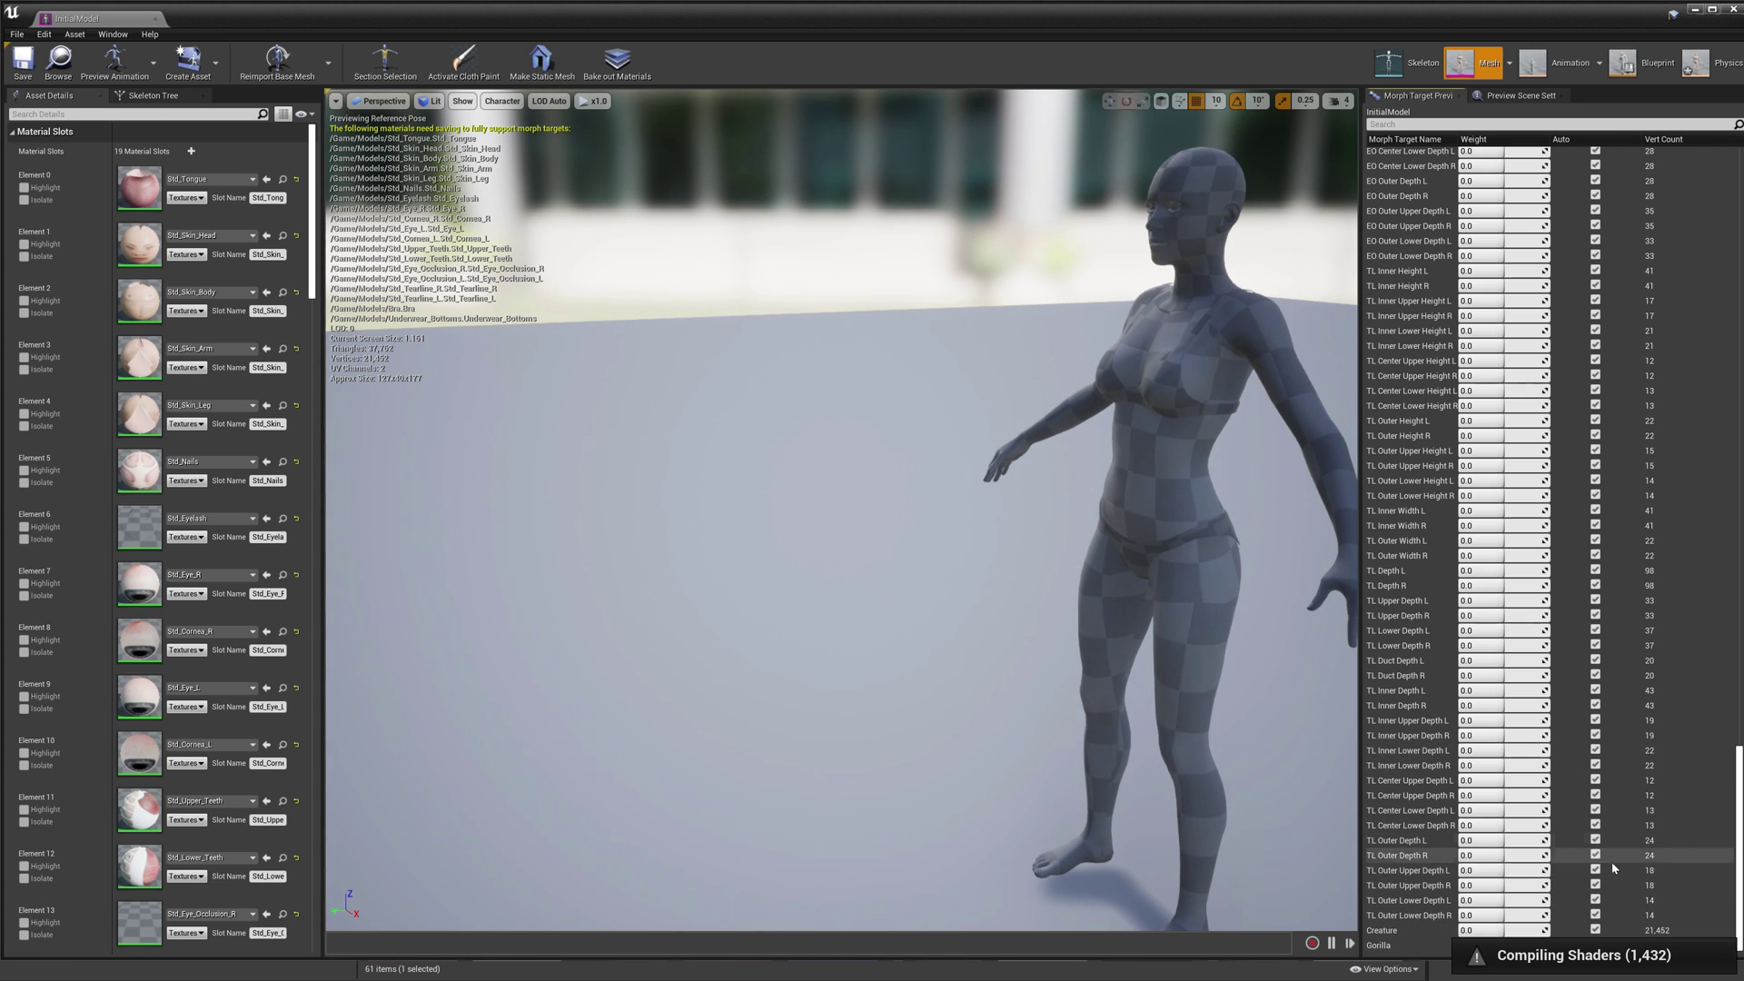
- Restore the InitialModel editor to a floating window and reposition it so the end of the morph target list is unobstructed
{"action": "left_click", "coordinate": [1707, 12]}
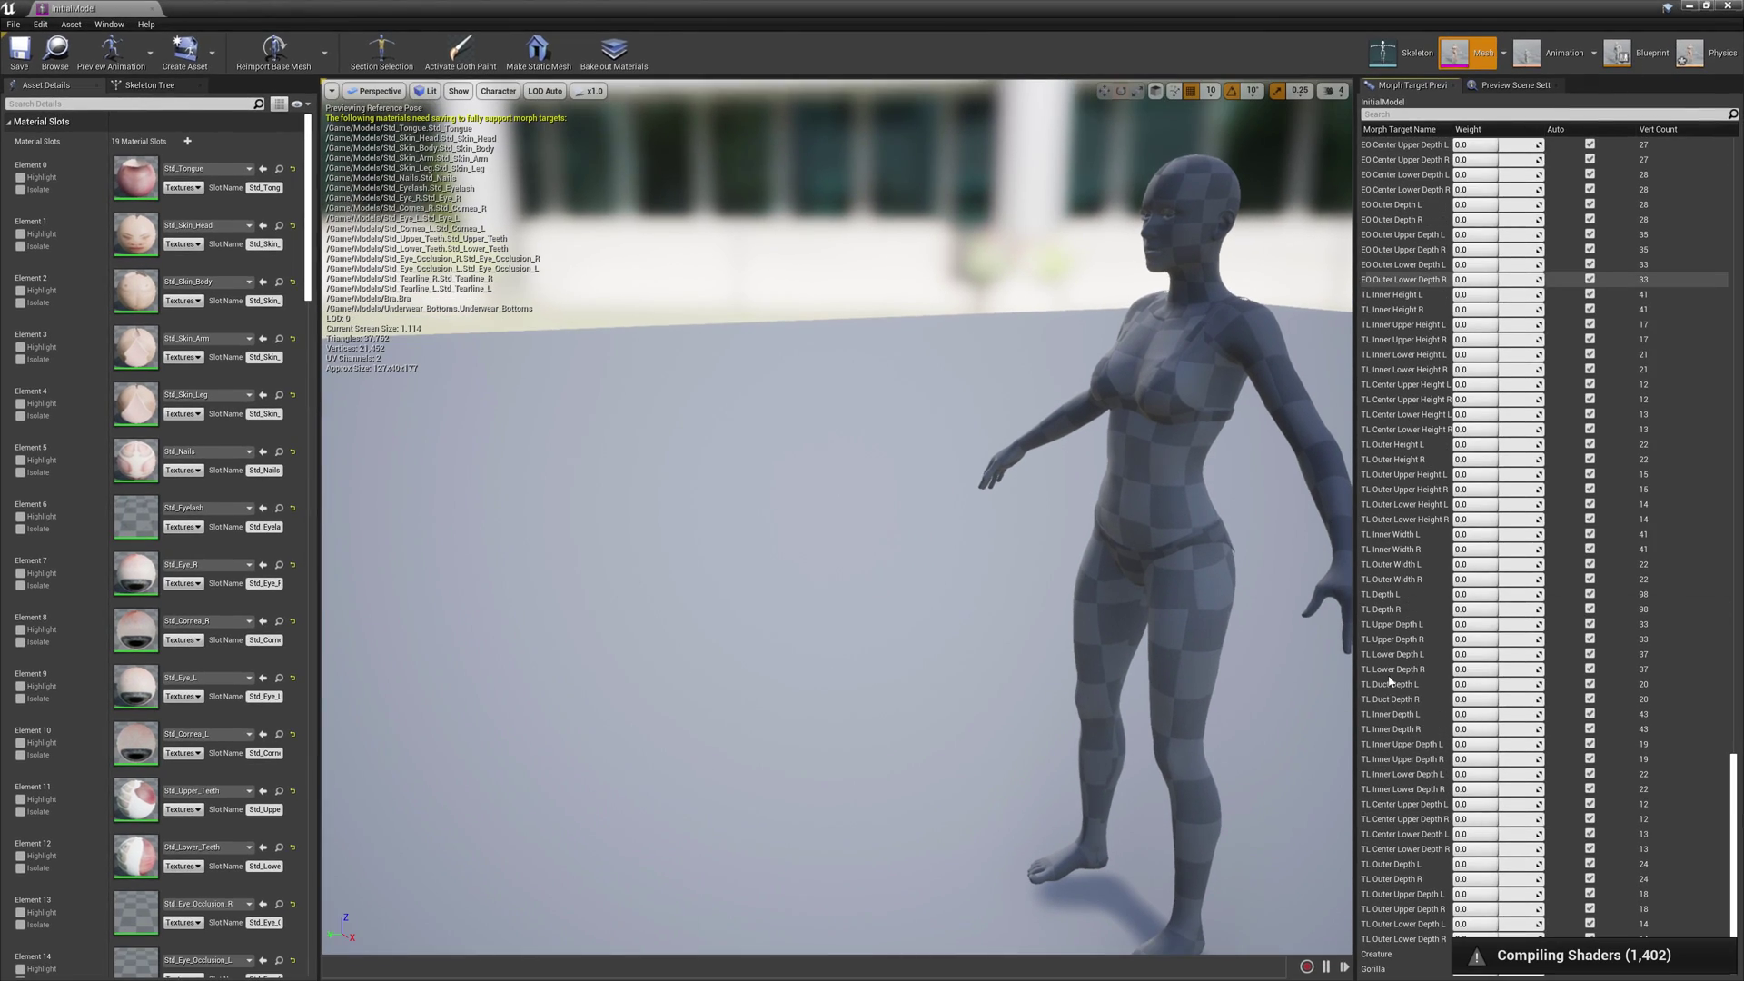
{"action": "left_click", "coordinate": [1704, 7]}
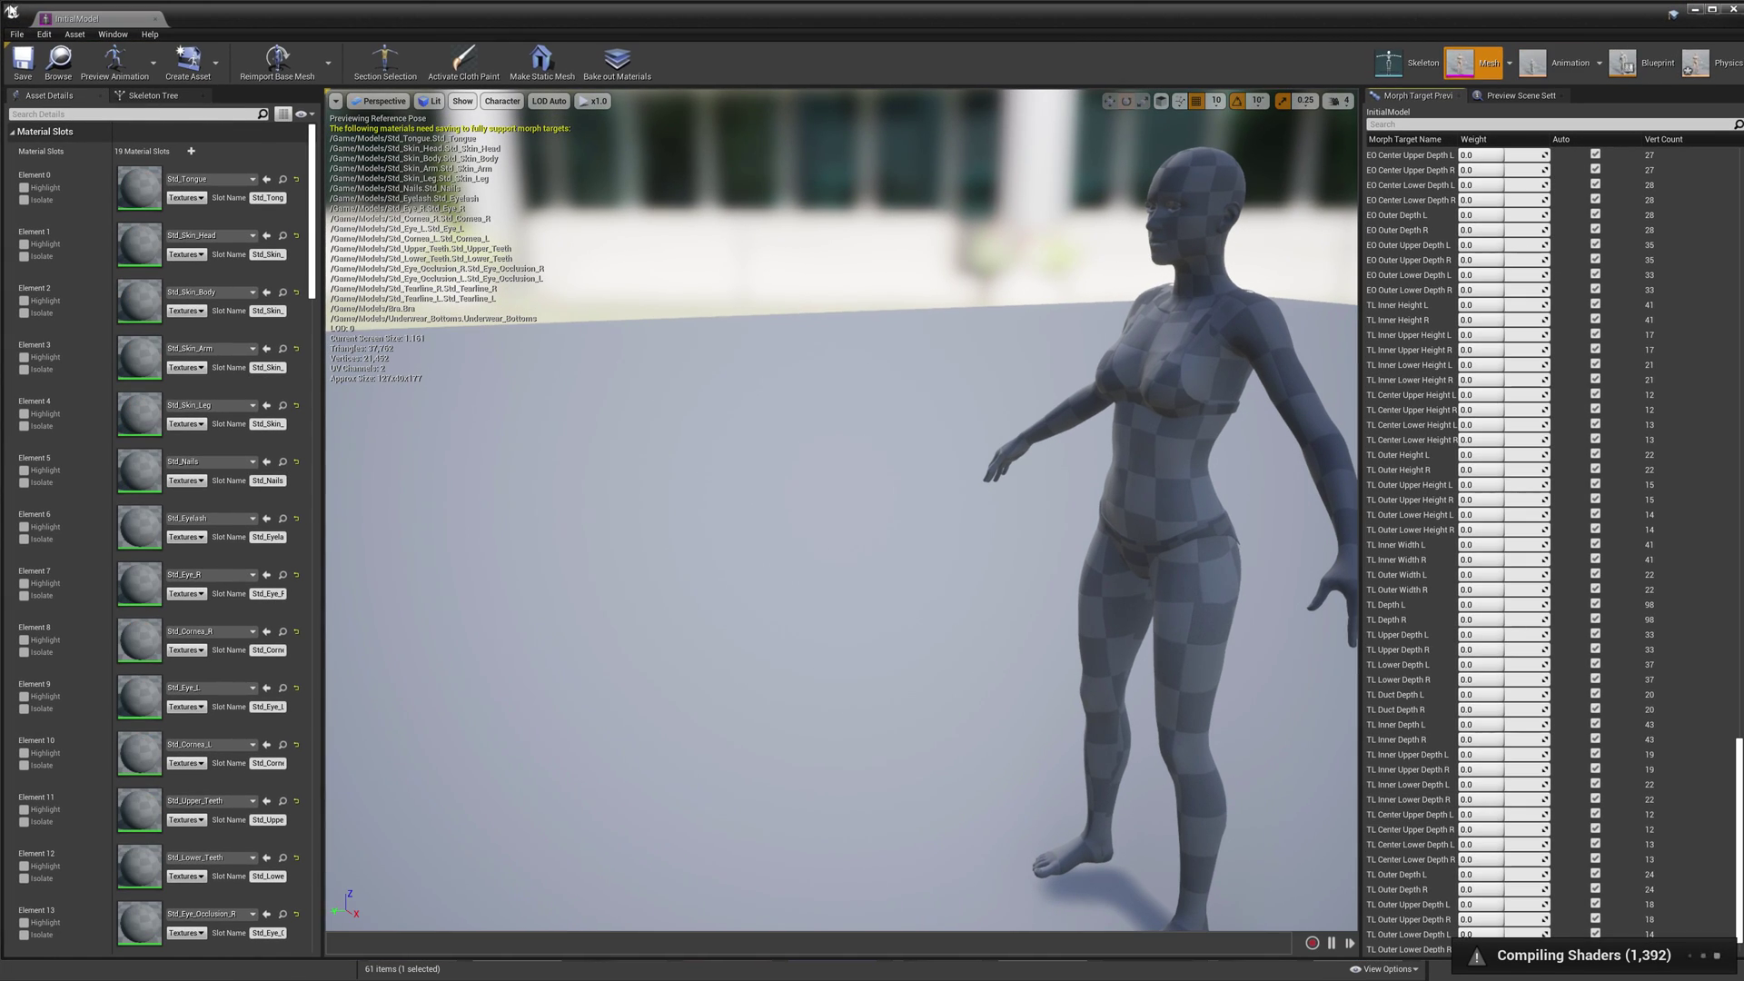
{"action": "left_click_drag", "start_coordinate": [5, 8], "coordinate": [243, 98]}
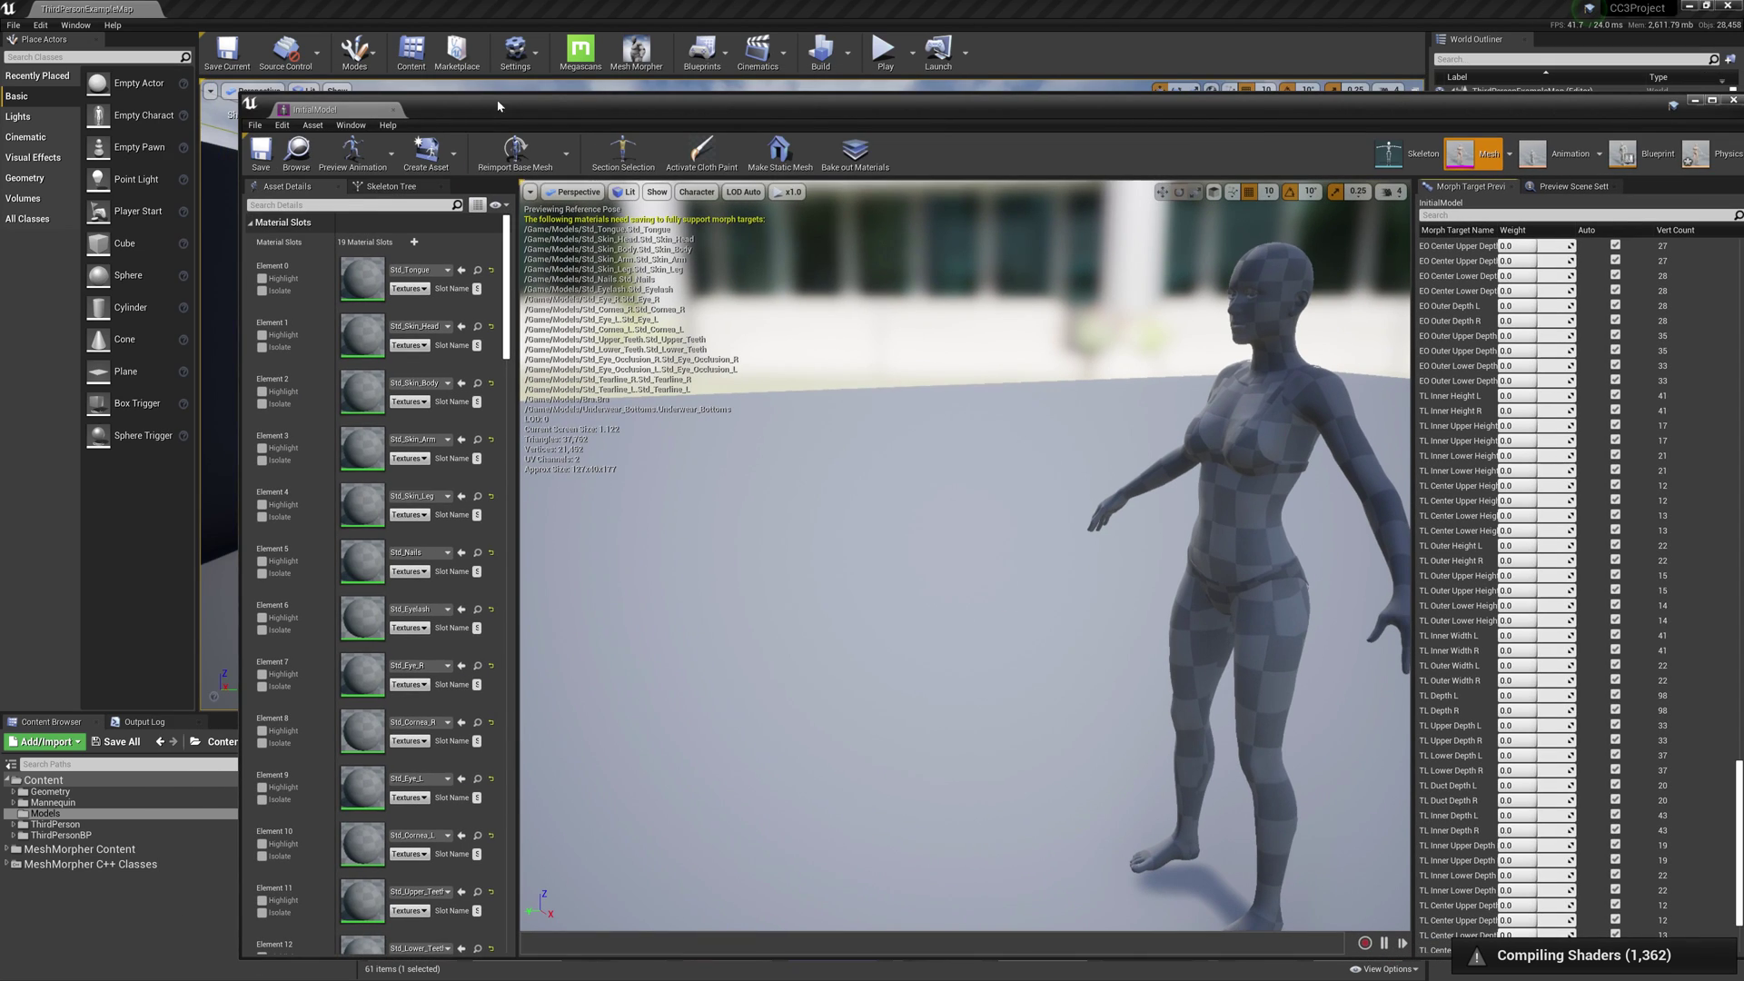
{"action": "left_click_drag", "start_coordinate": [946, 111], "coordinate": [862, 27]}
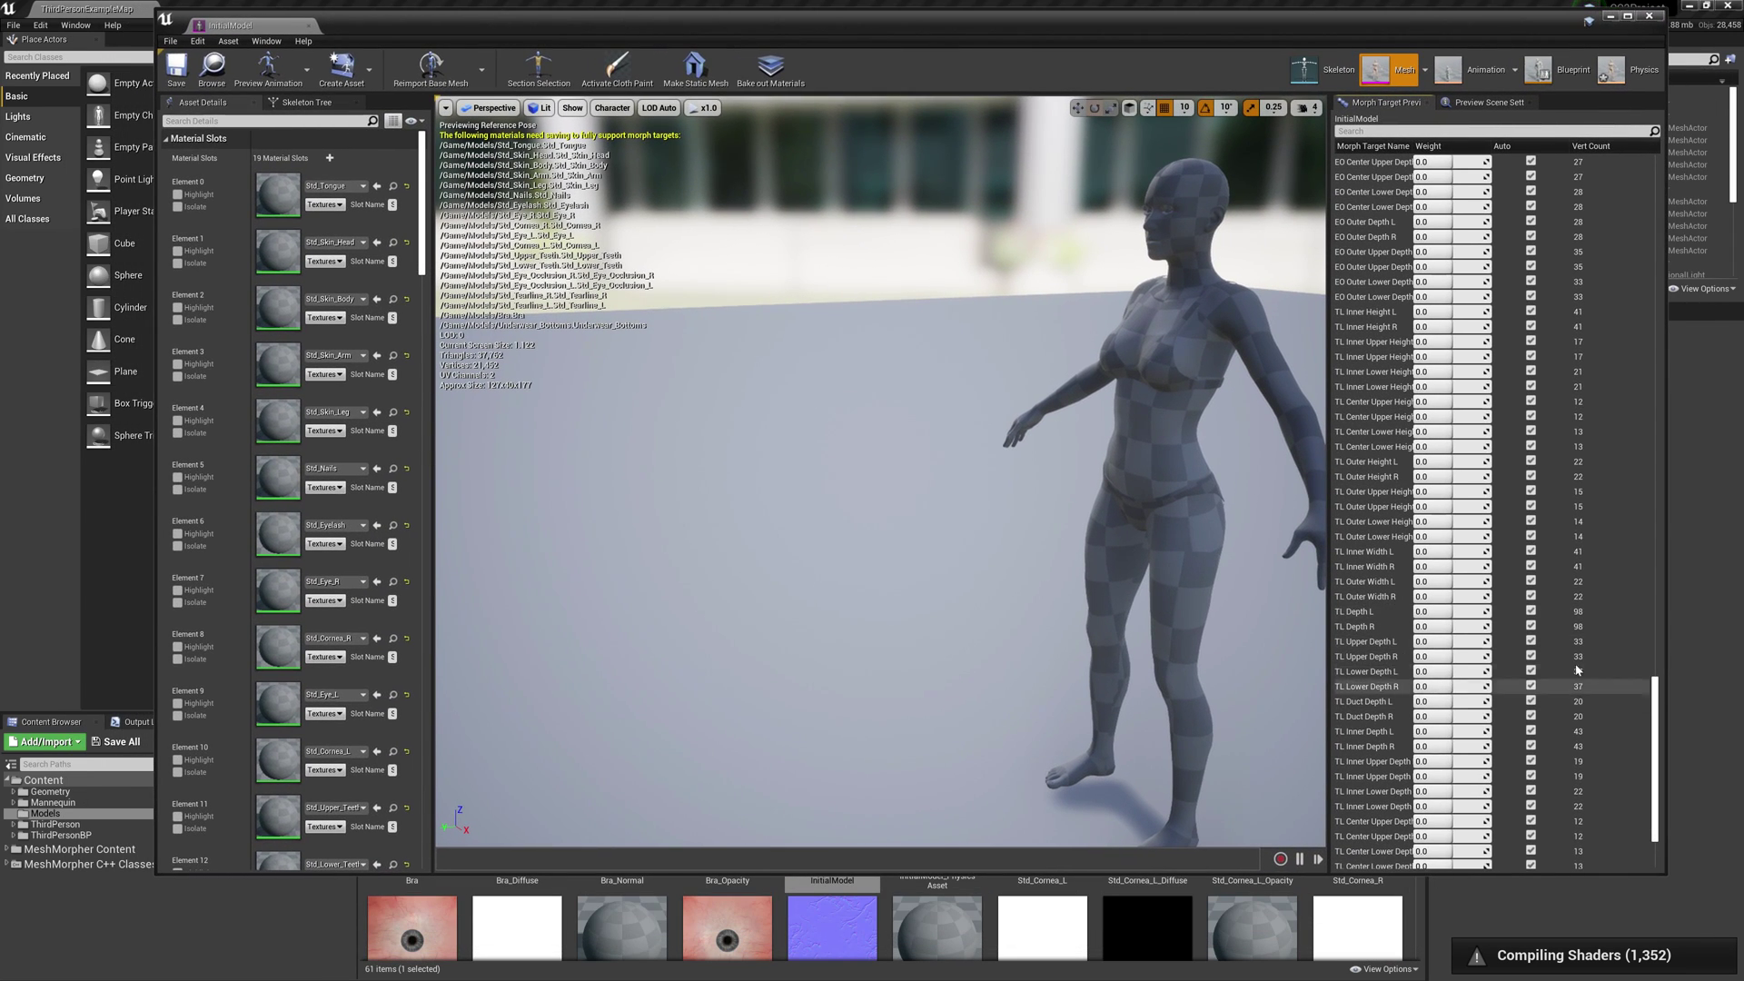
- Set the Gorilla morph target weight to 1.0 and examine the deformed character from the front, sides and above
{"action": "scroll", "coordinate": [1548, 683], "scroll_direction": "down", "scroll_amount": 5}
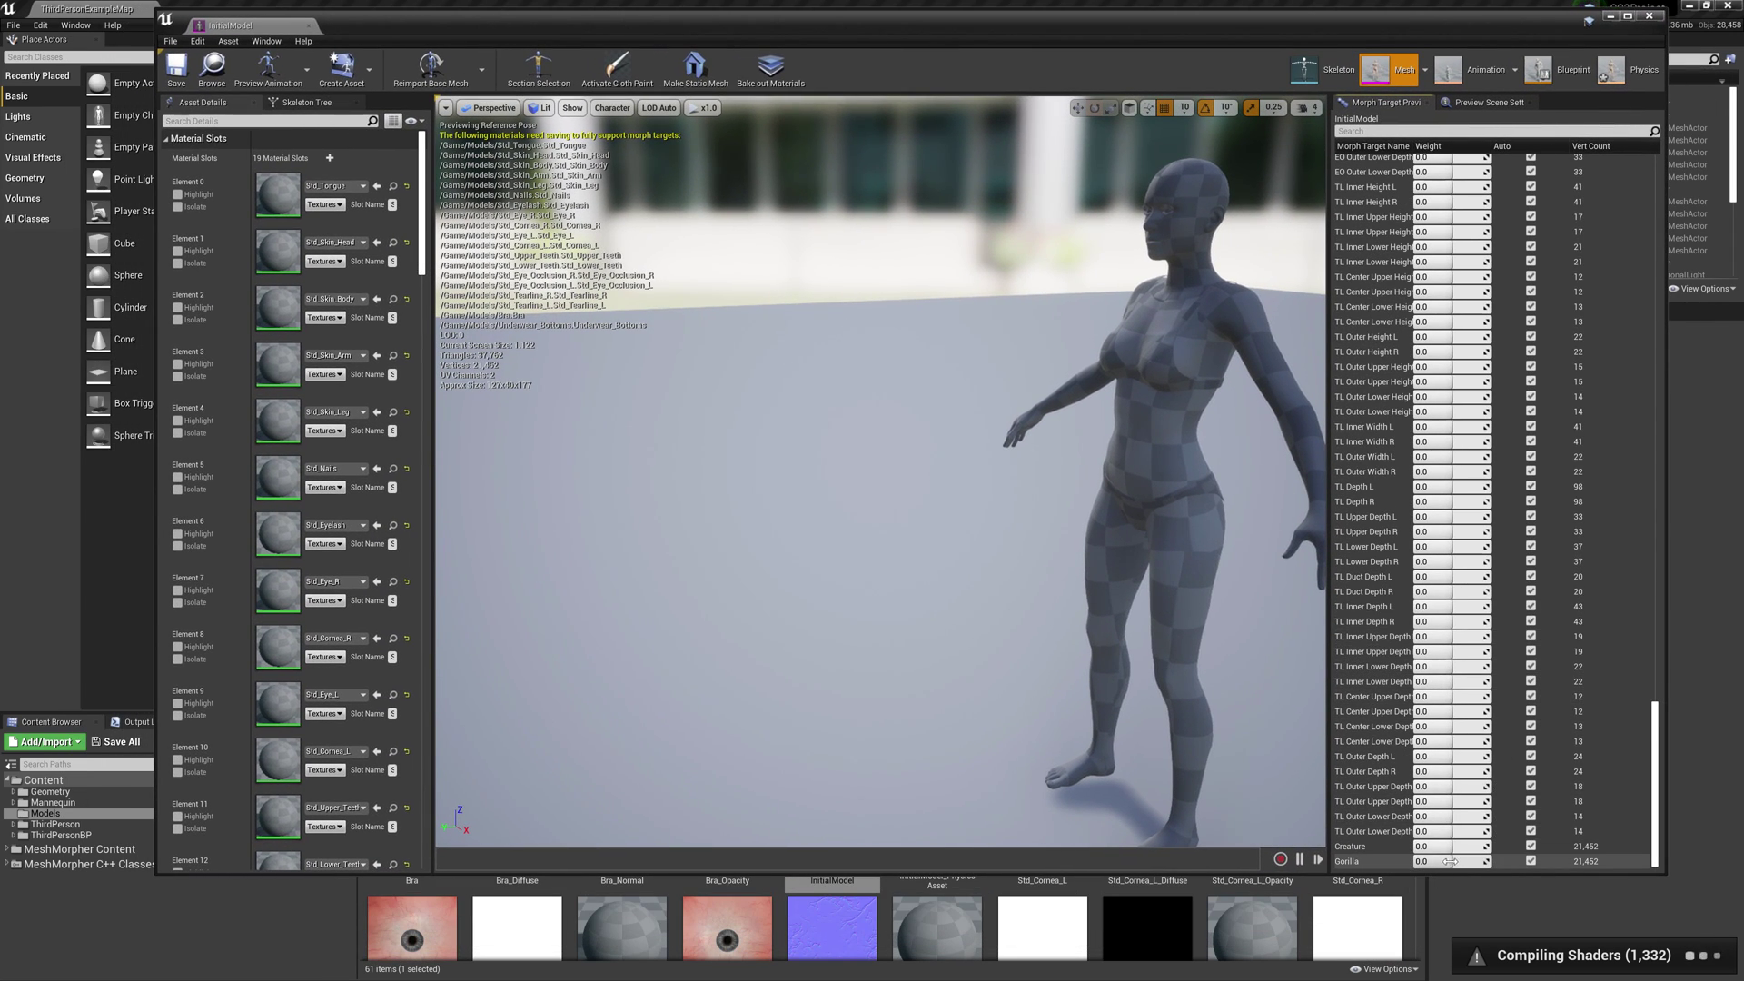
{"action": "left_click_drag", "start_coordinate": [1452, 861], "coordinate": [1490, 861]}
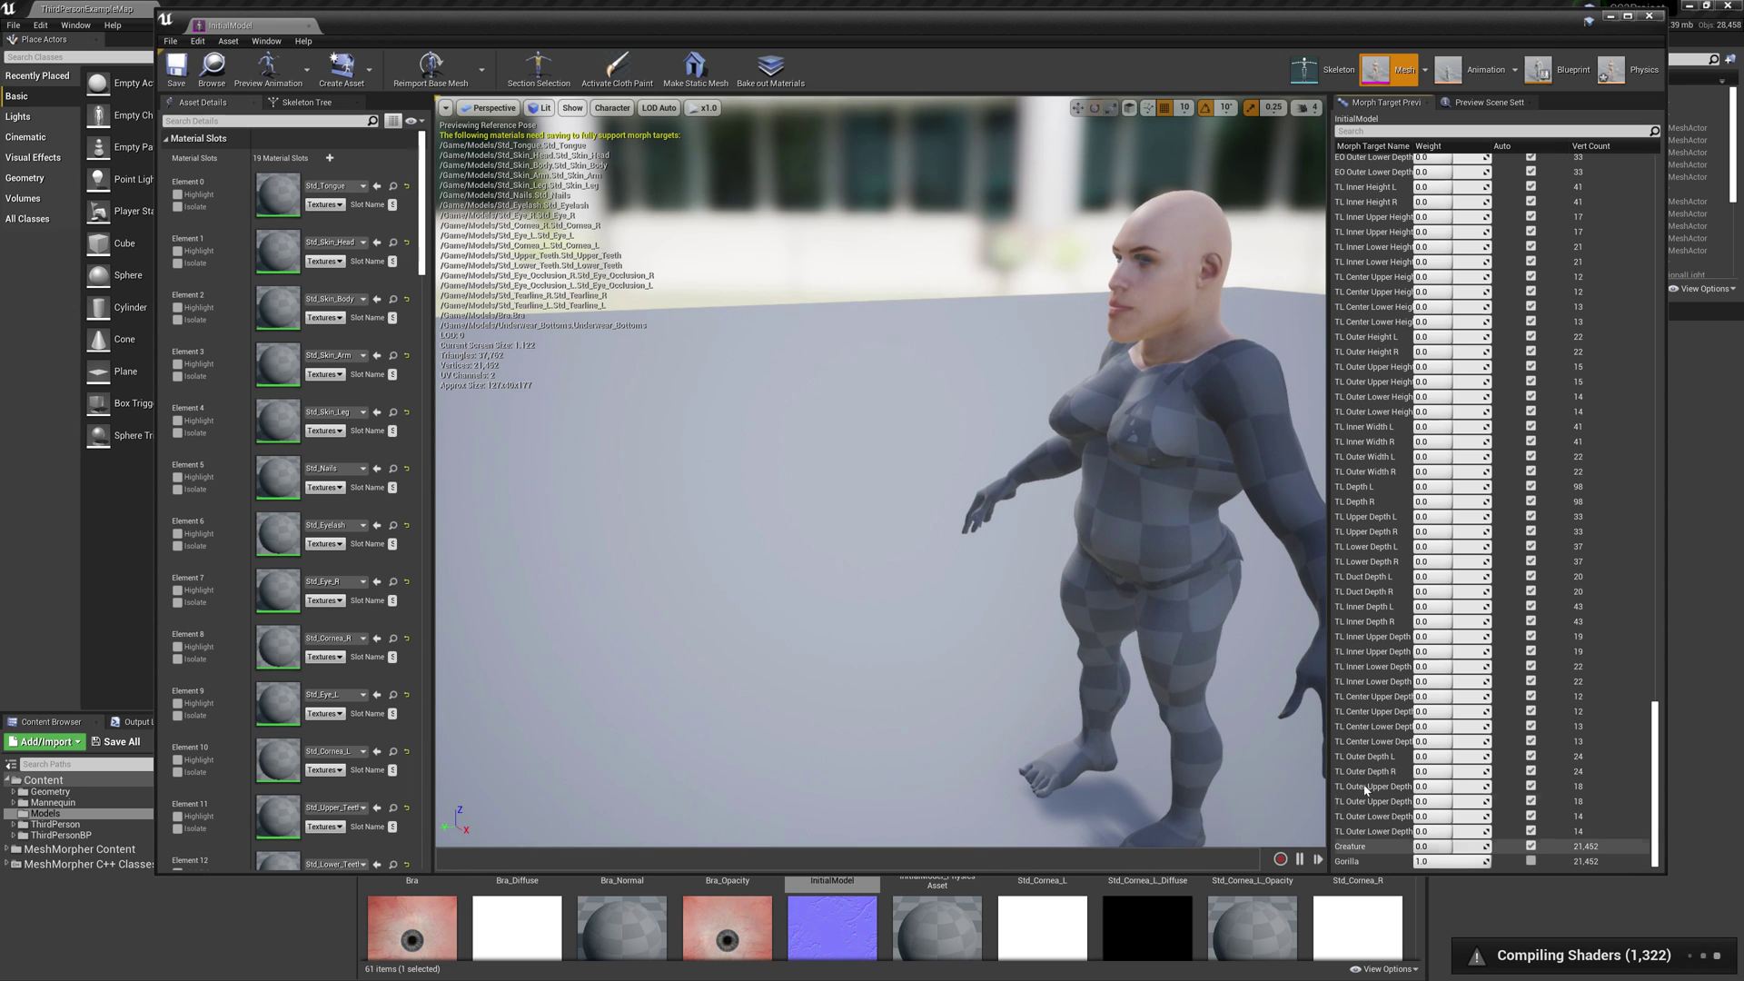
{"action": "right_click_drag", "start_coordinate": [1026, 545], "coordinate": [1267, 545]}
{"action": "key", "text": "a"}
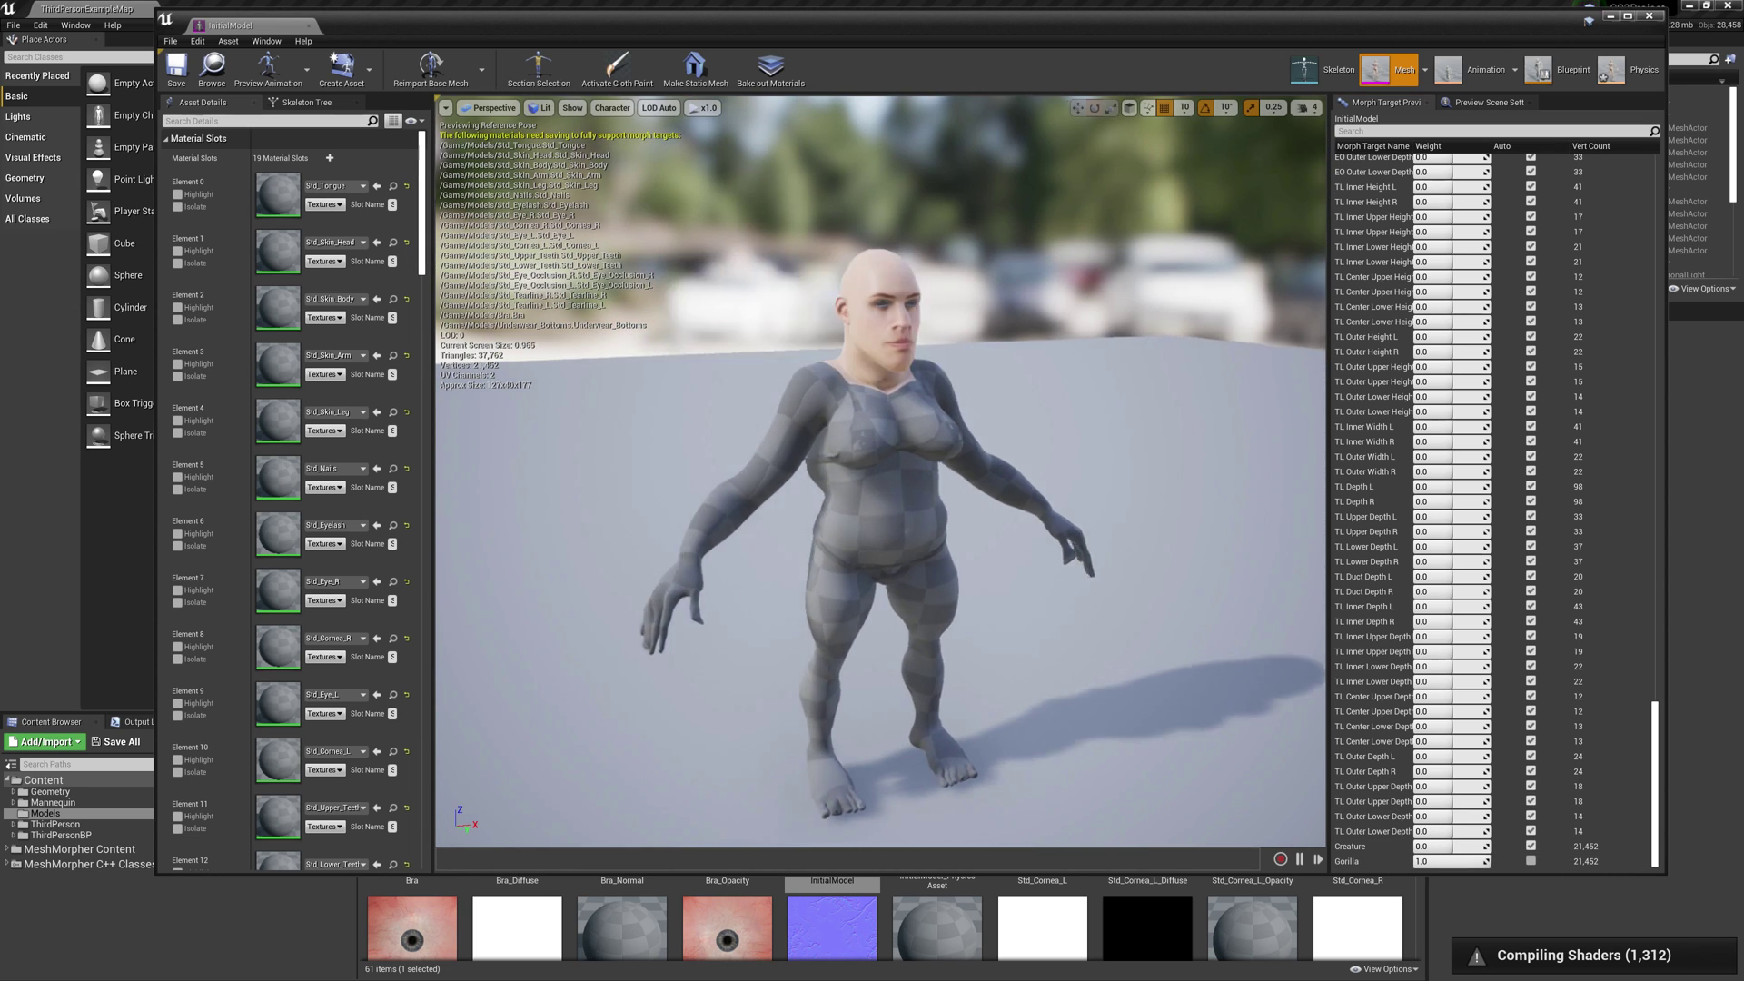
{"action": "right_click_drag", "start_coordinate": [1134, 684], "coordinate": [1308, 671]}
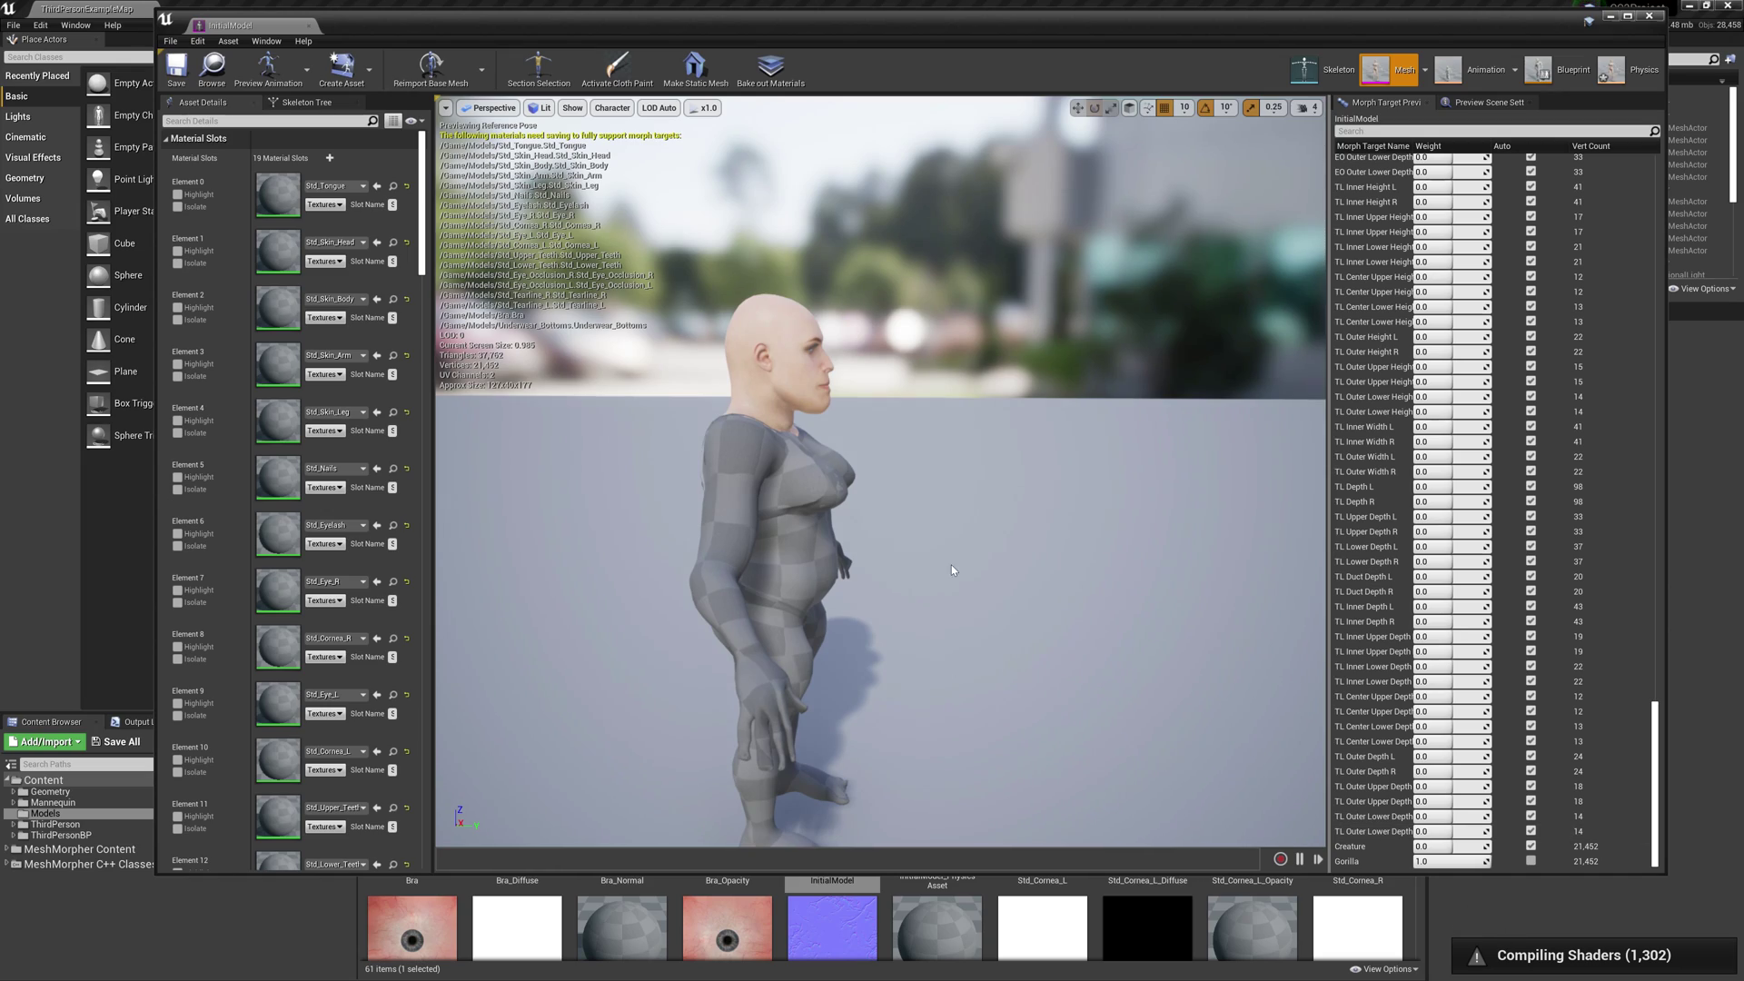
{"action": "key", "text": "d"}
{"action": "right_click_drag", "start_coordinate": [952, 571], "coordinate": [327, 586]}
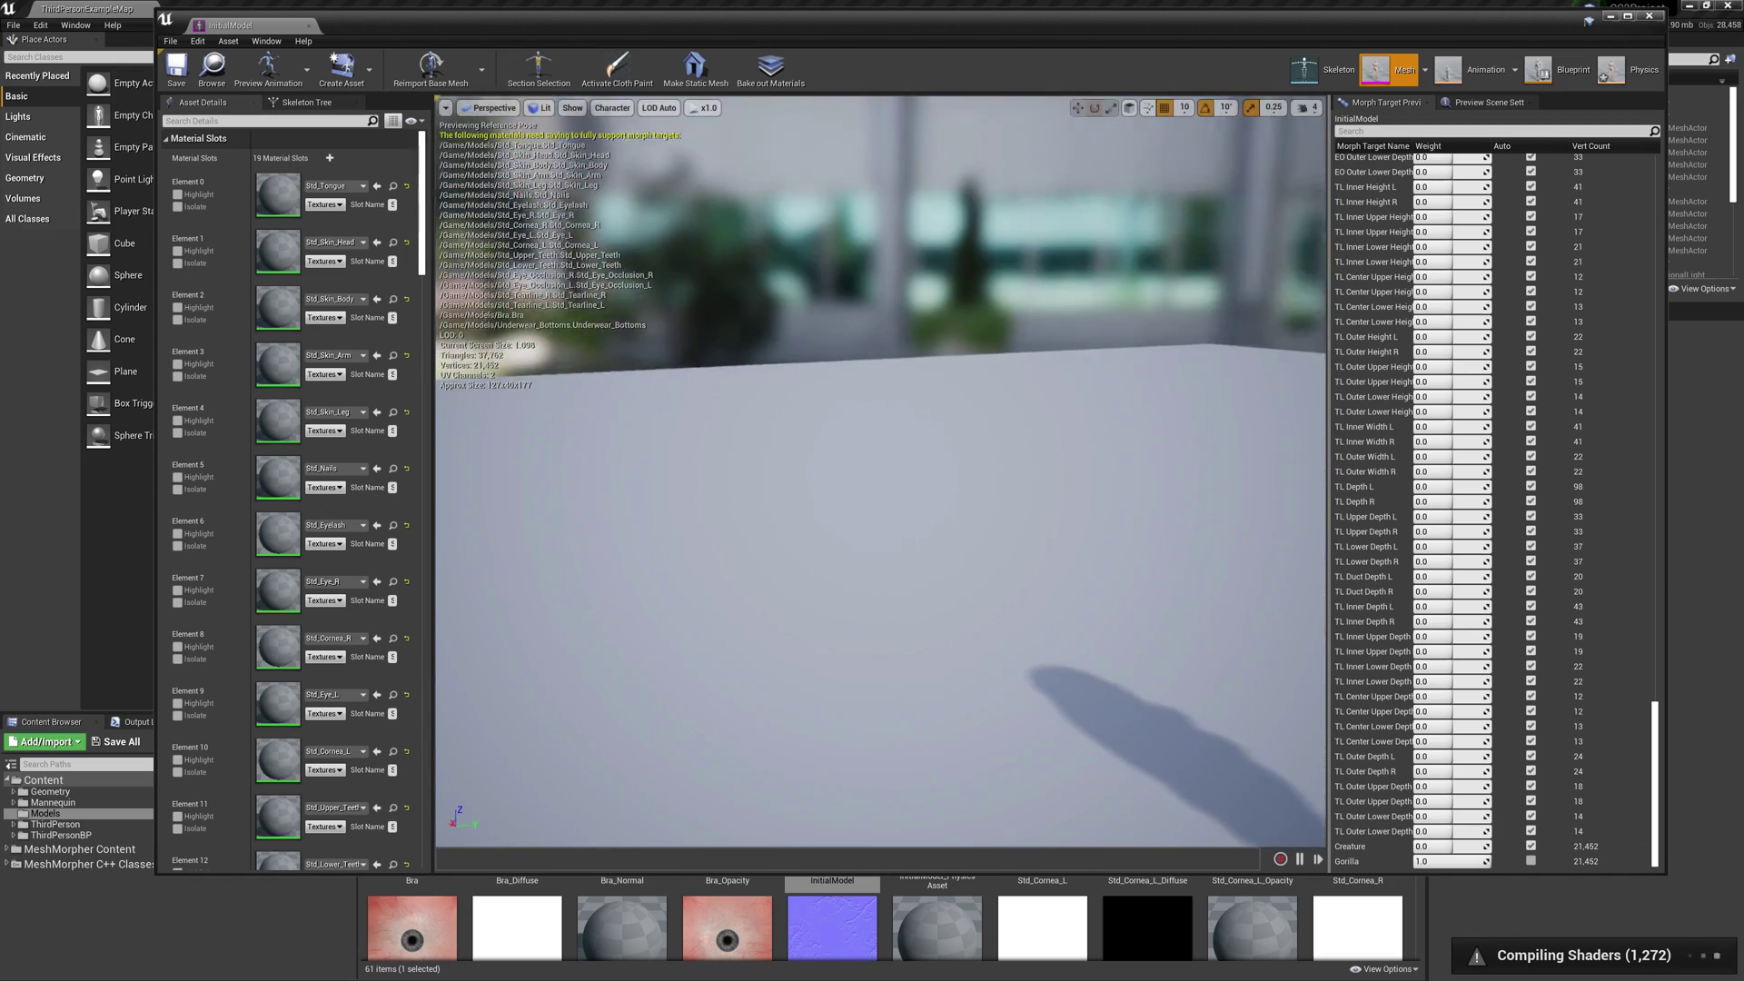
{"action": "left_click_drag", "start_coordinate": [952, 570], "coordinate": [952, 570]}
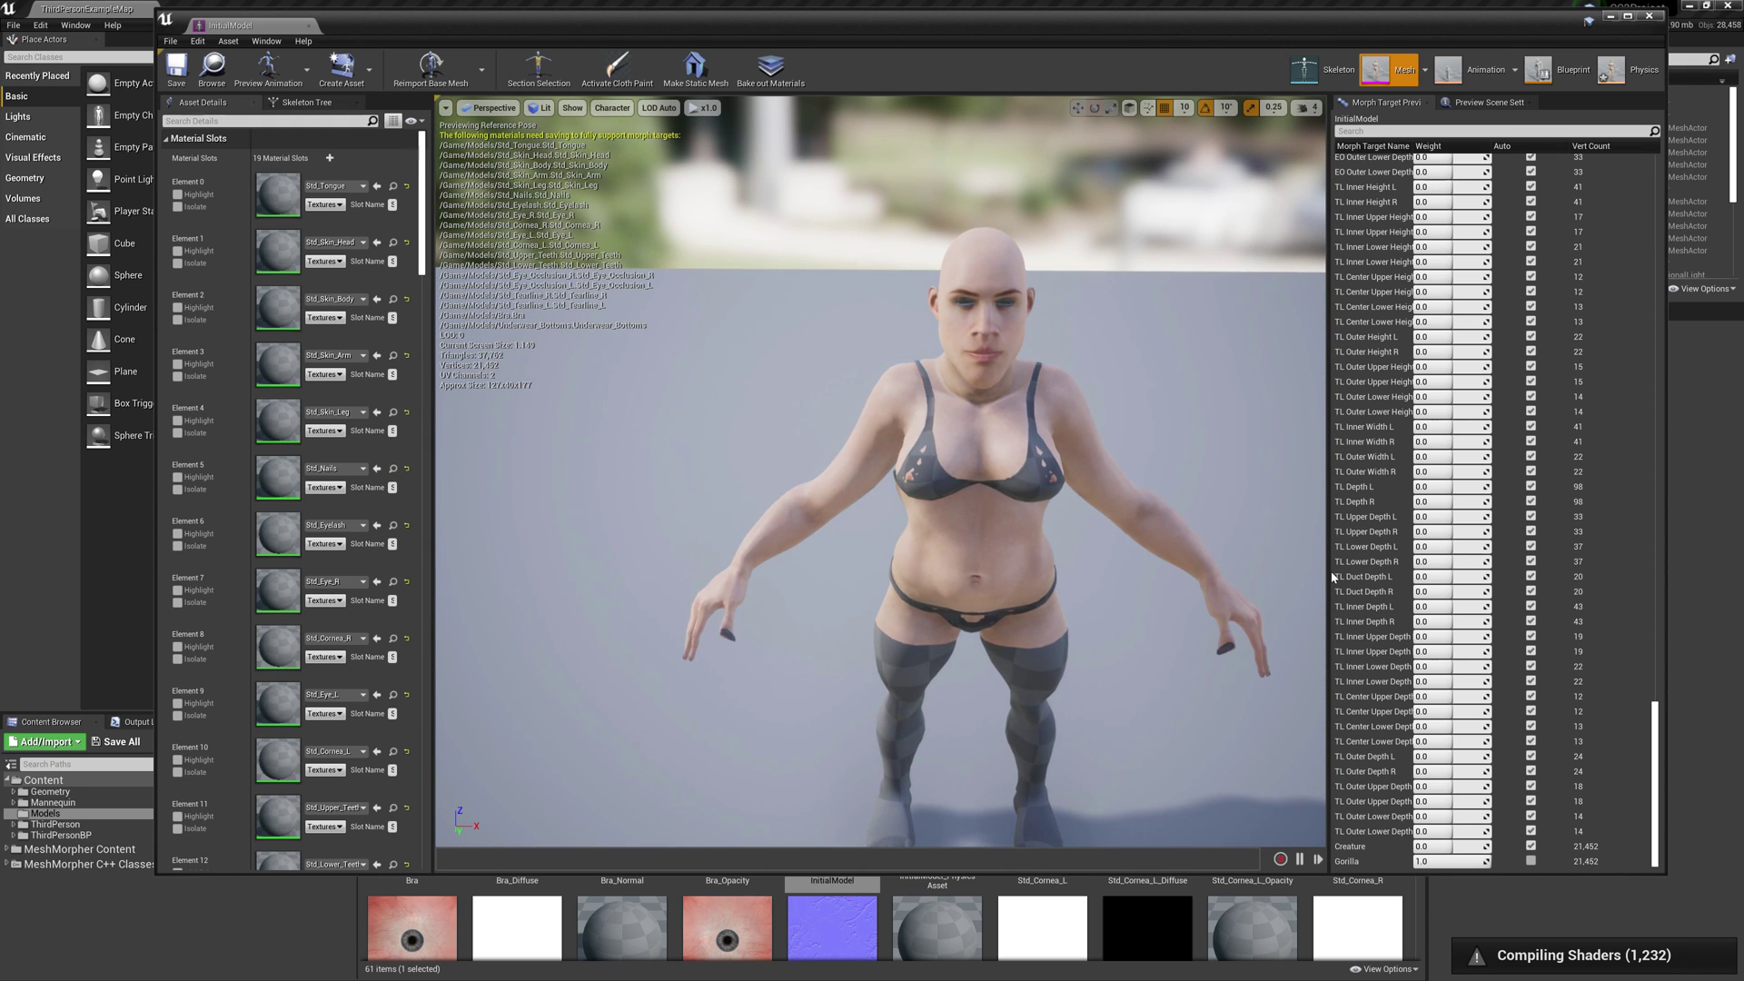
{"action": "left_click_drag", "start_coordinate": [1311, 566], "coordinate": [1311, 566]}
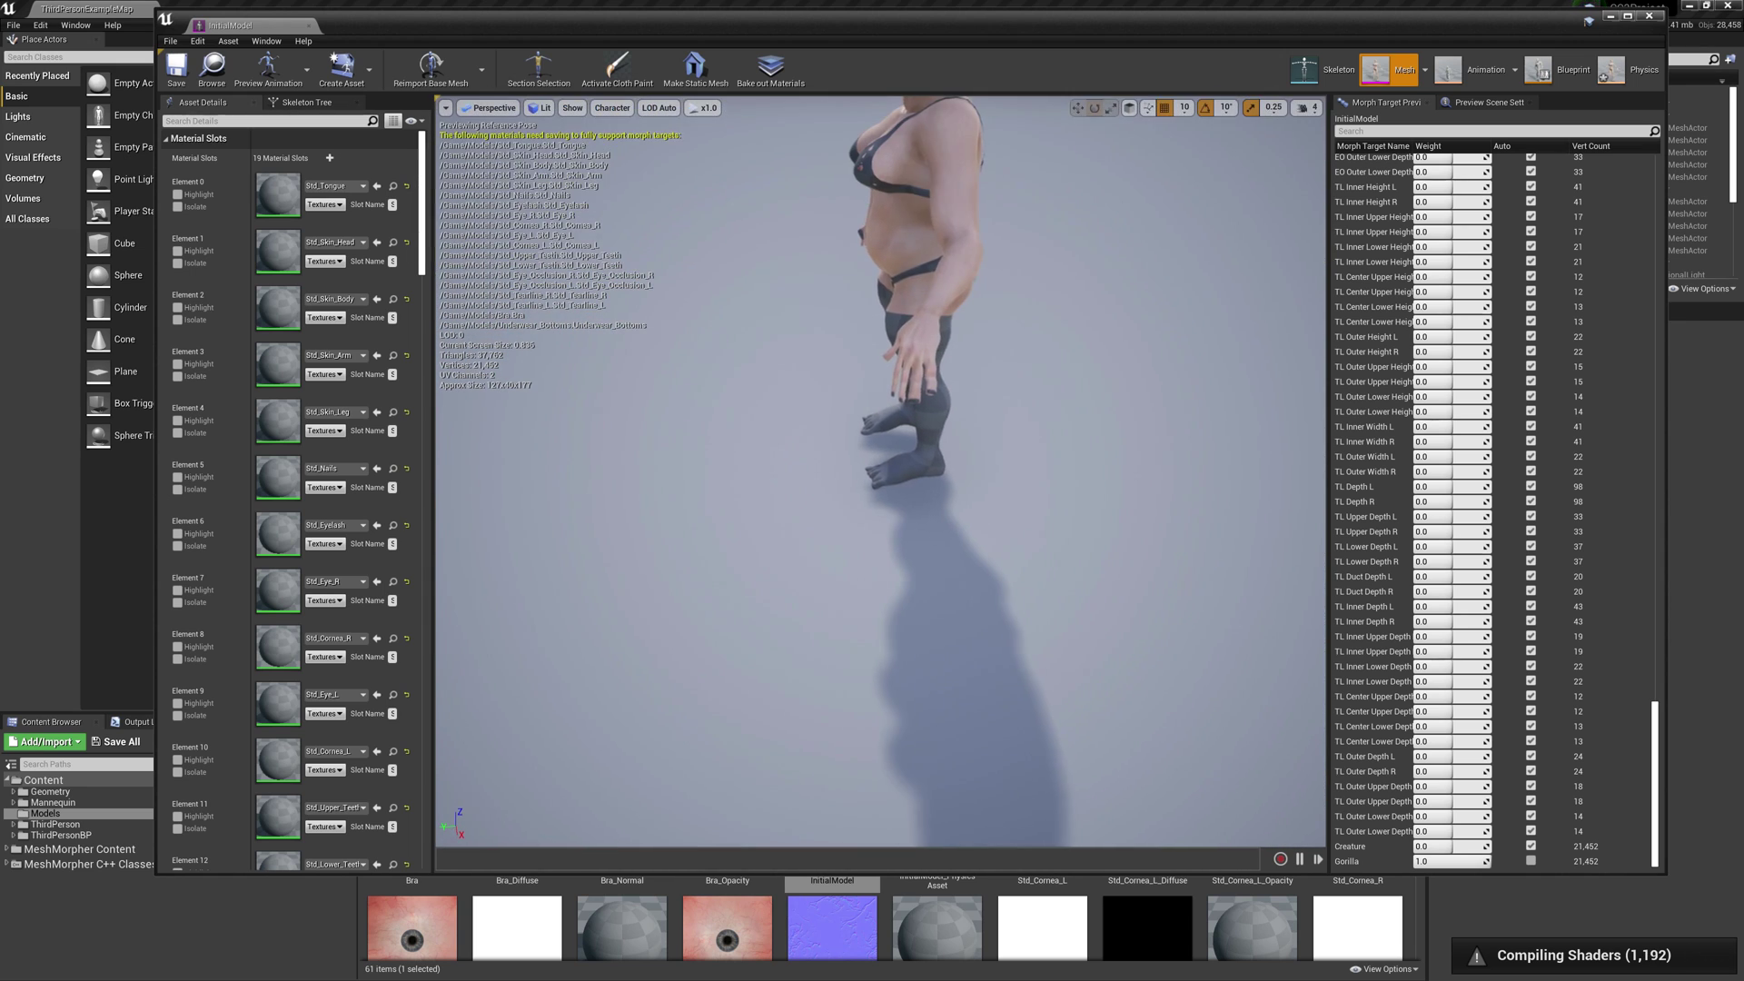
{"action": "right_click_drag", "start_coordinate": [1312, 566], "coordinate": [1312, 566]}
{"action": "left_click_drag", "start_coordinate": [1312, 566], "coordinate": [1311, 566]}
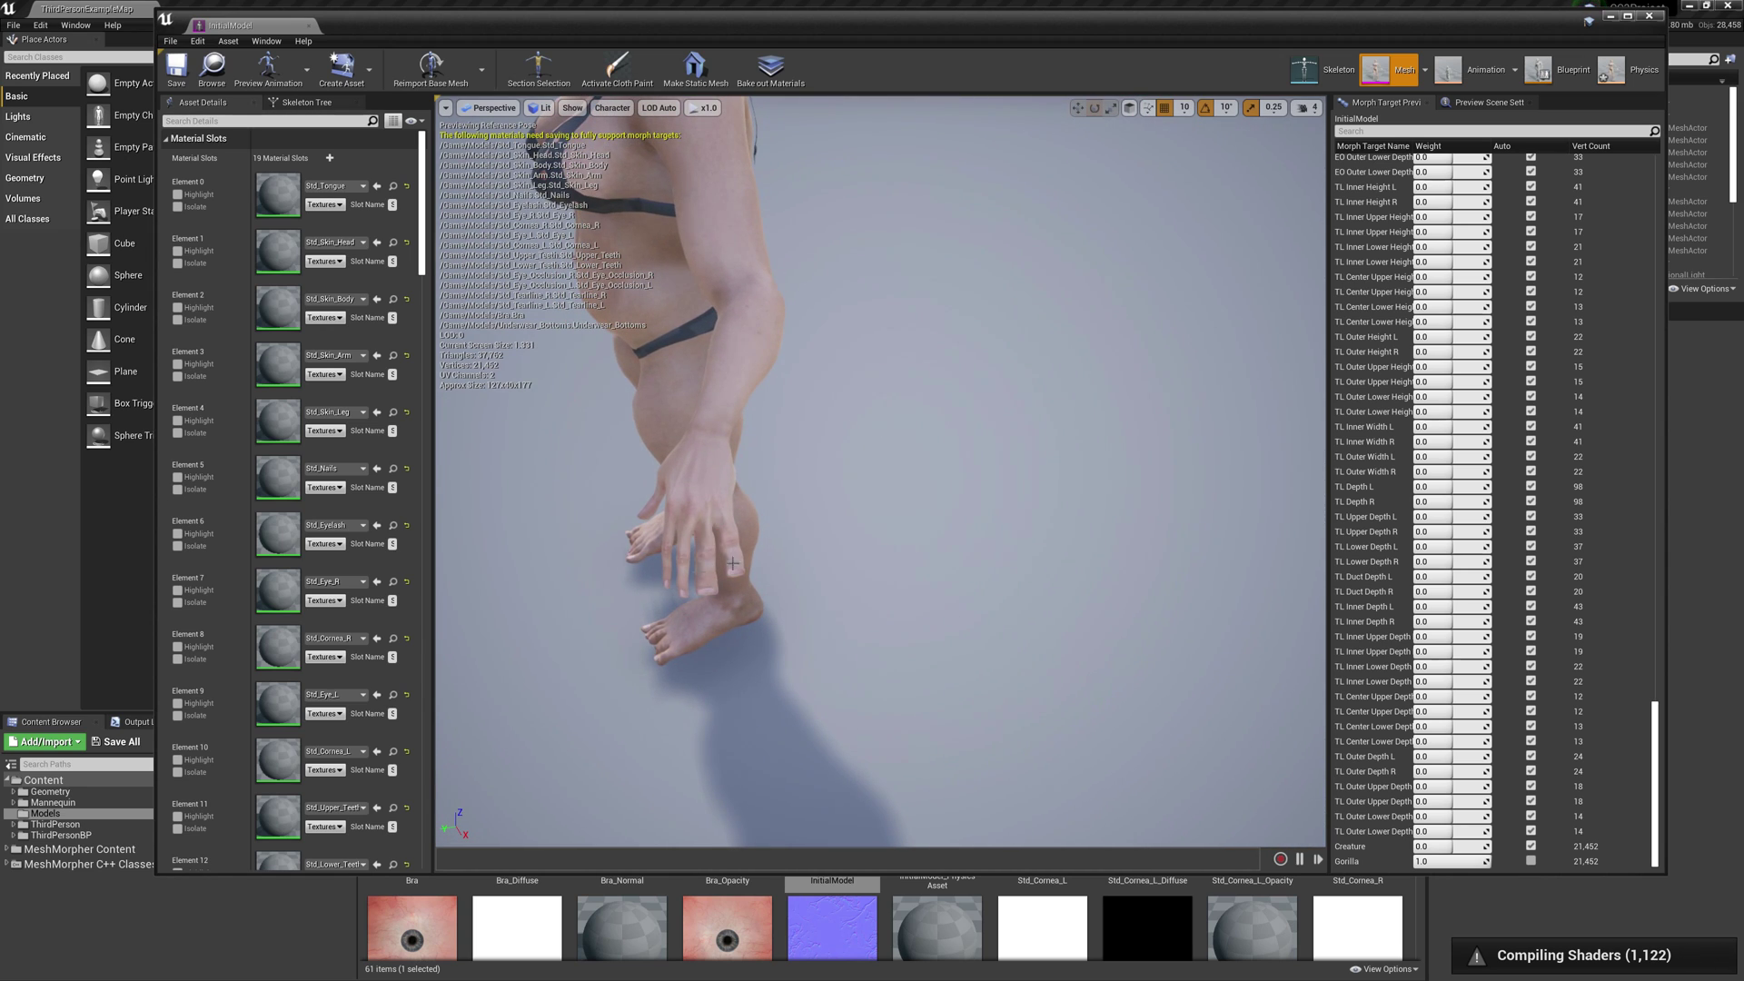
{"action": "left_click_drag", "start_coordinate": [654, 560], "coordinate": [654, 560]}
{"action": "right_click_drag", "start_coordinate": [654, 561], "coordinate": [655, 560]}
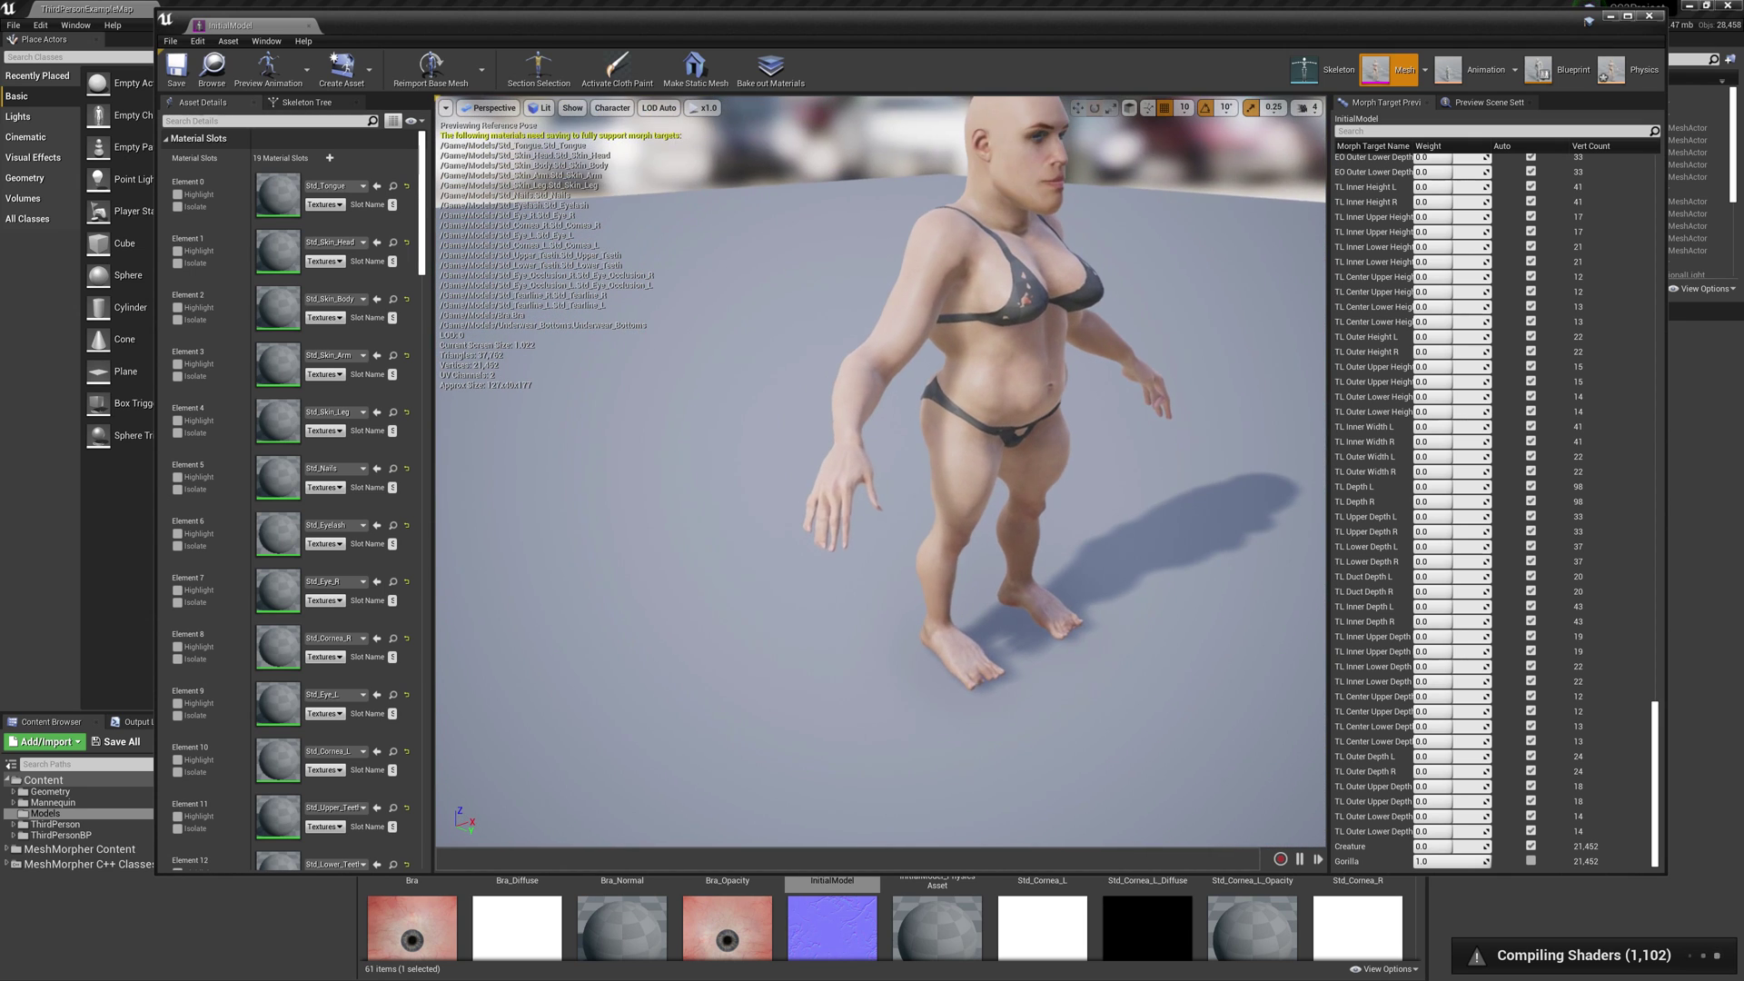
{"action": "left_click_drag", "start_coordinate": [654, 560], "coordinate": [654, 560]}
{"action": "left_click_drag", "start_coordinate": [820, 564], "coordinate": [820, 564]}
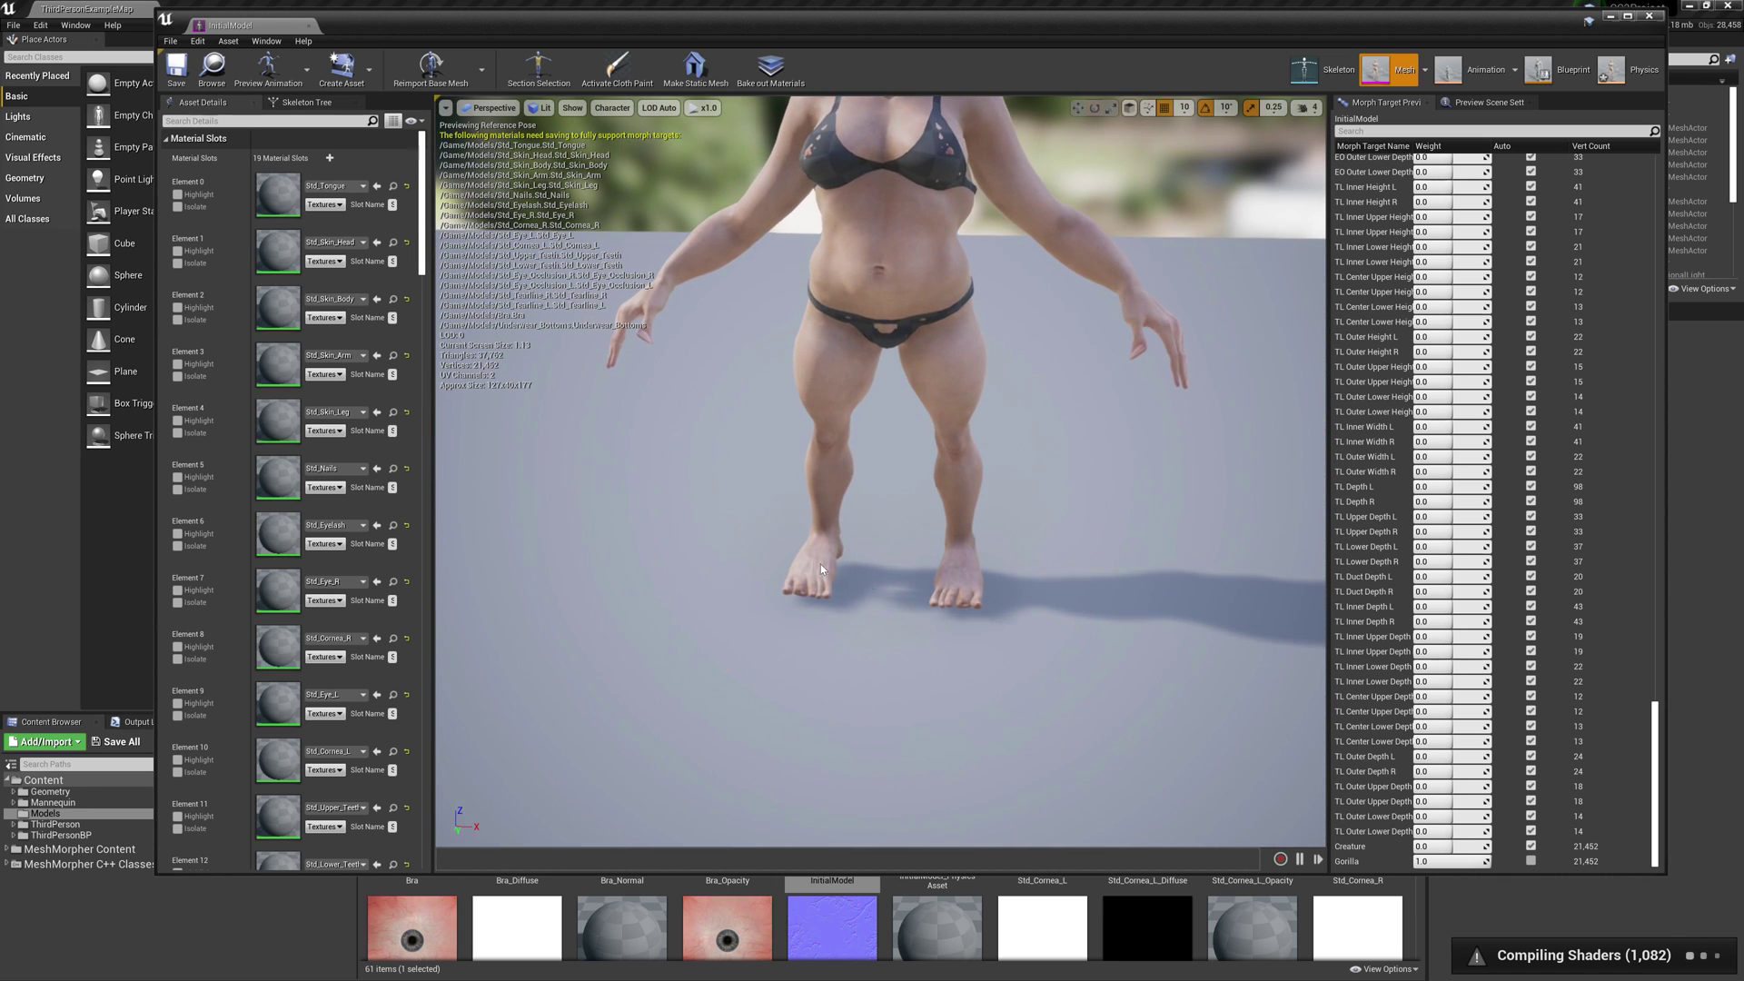
- Reset the Gorilla morph target weight, set Creature to 1.0, and view the whole character from the front
{"action": "left_click", "coordinate": [1530, 861]}
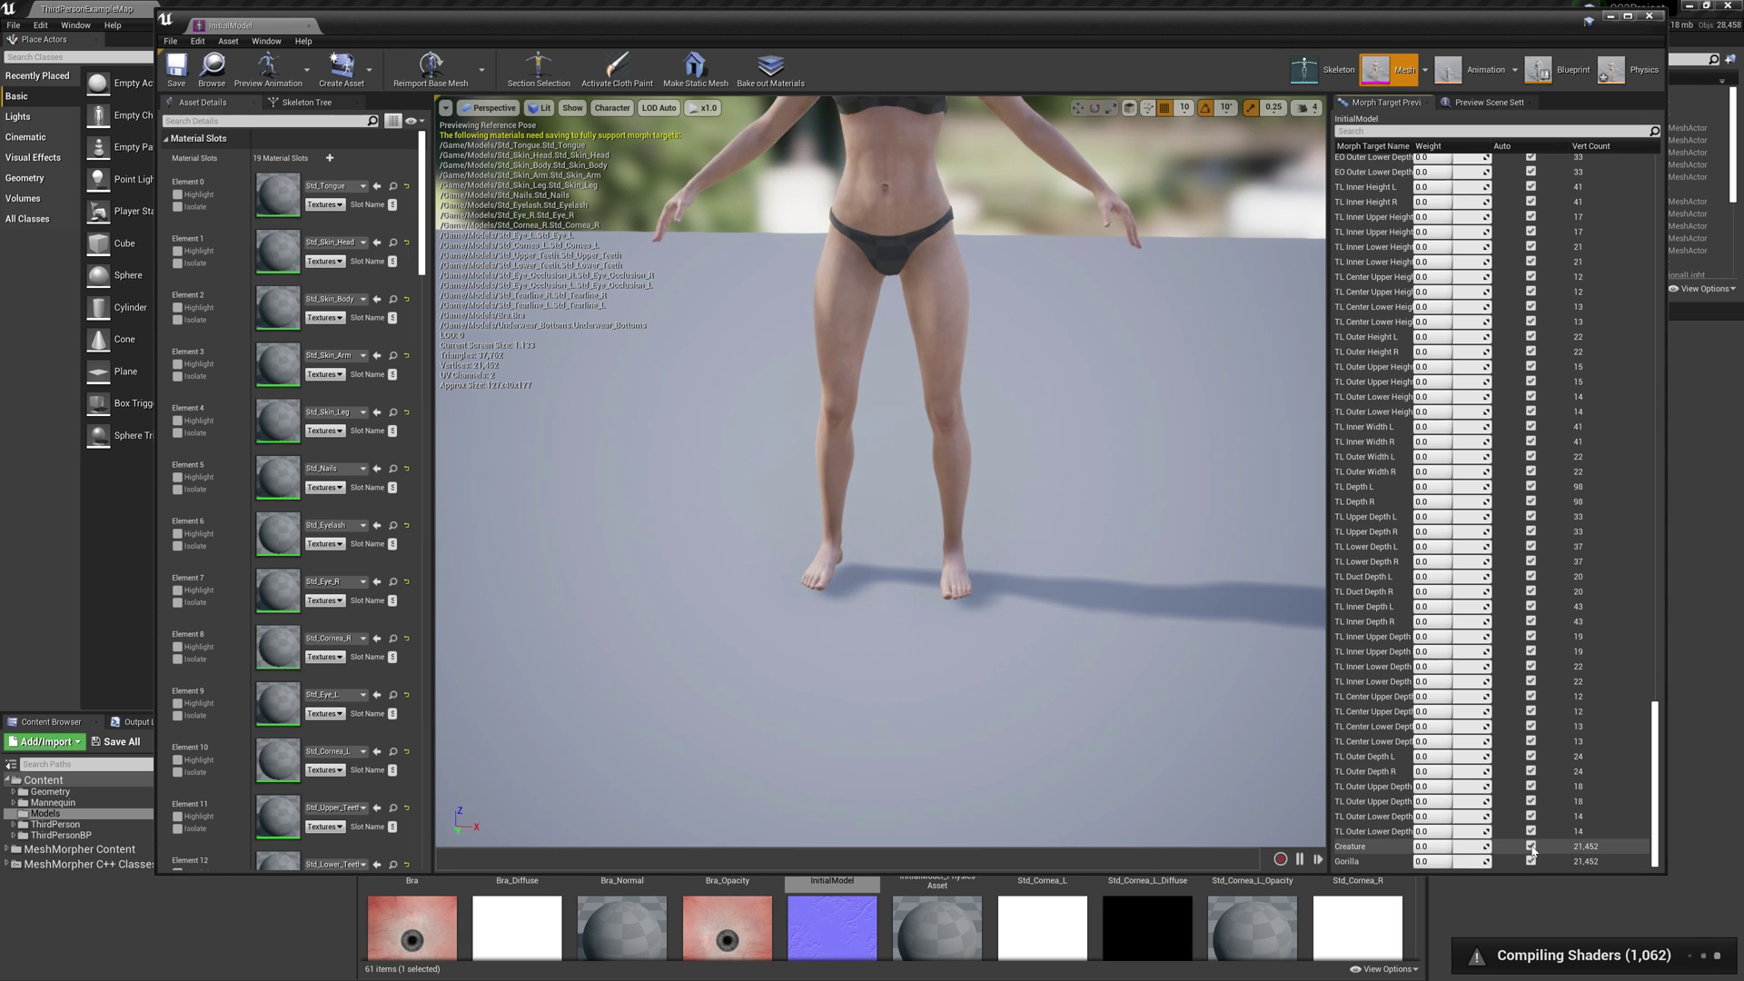
{"action": "left_click", "coordinate": [1531, 848]}
{"action": "right_click_drag", "start_coordinate": [954, 564], "coordinate": [936, 527]}
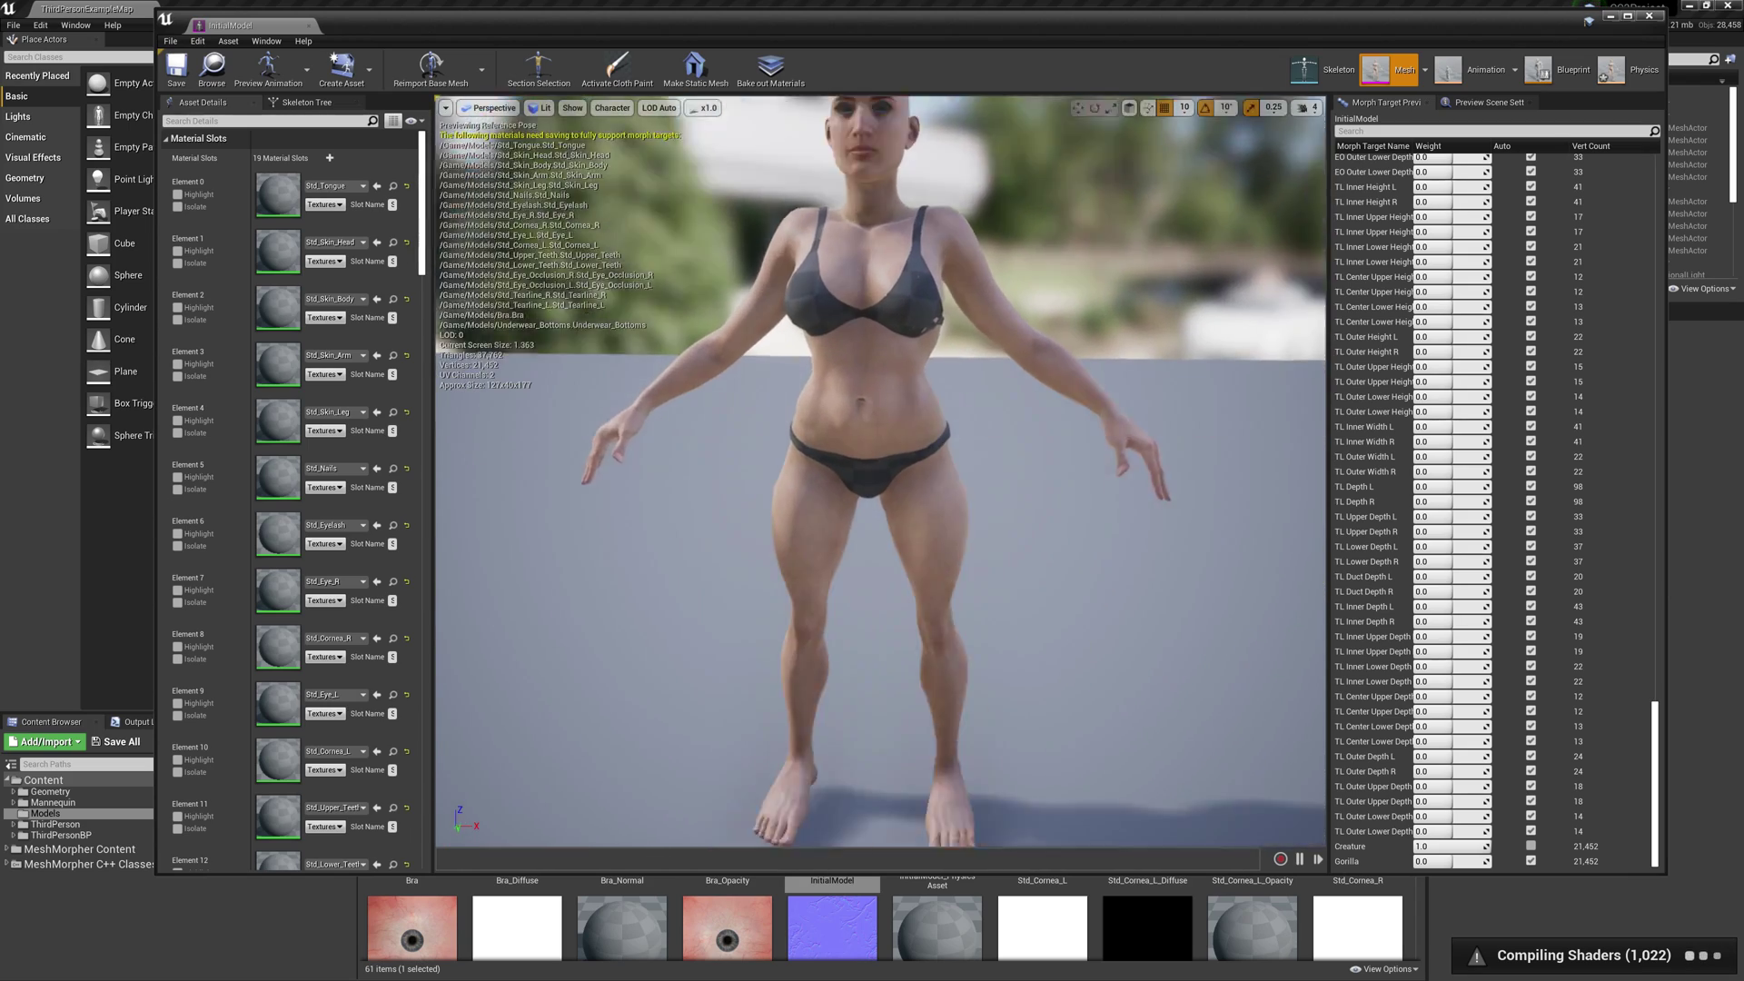
{"action": "left_click_drag", "start_coordinate": [880, 472], "coordinate": [880, 472]}
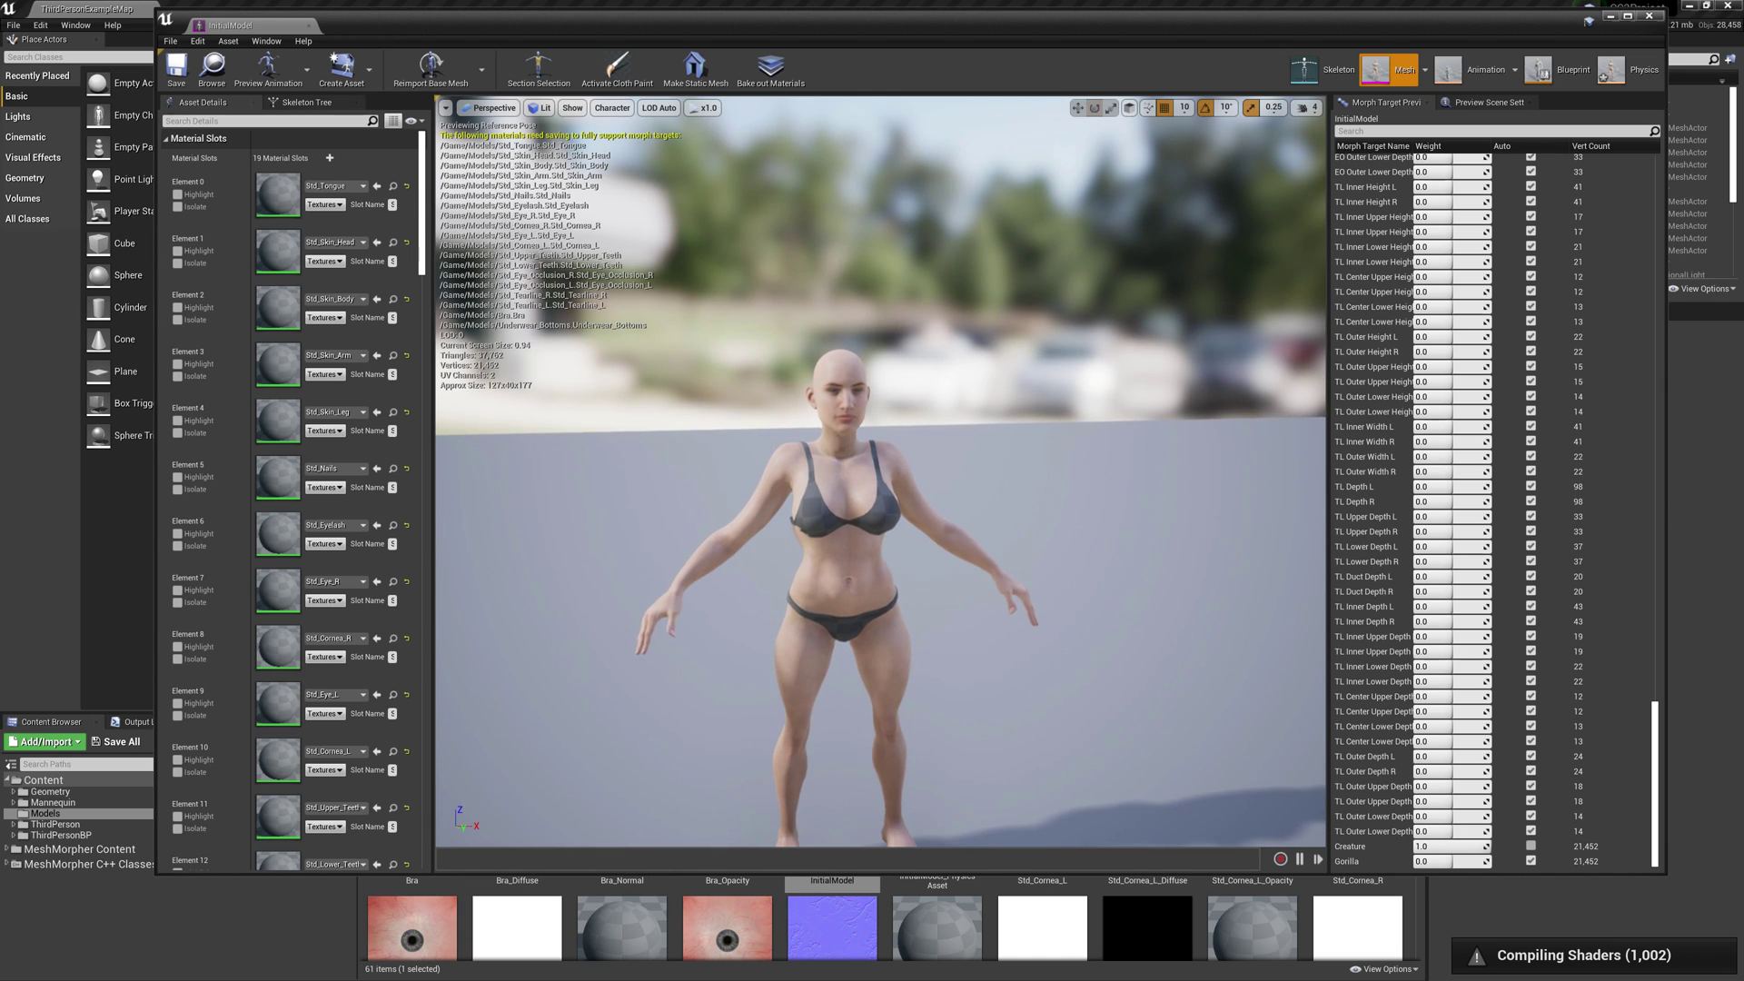